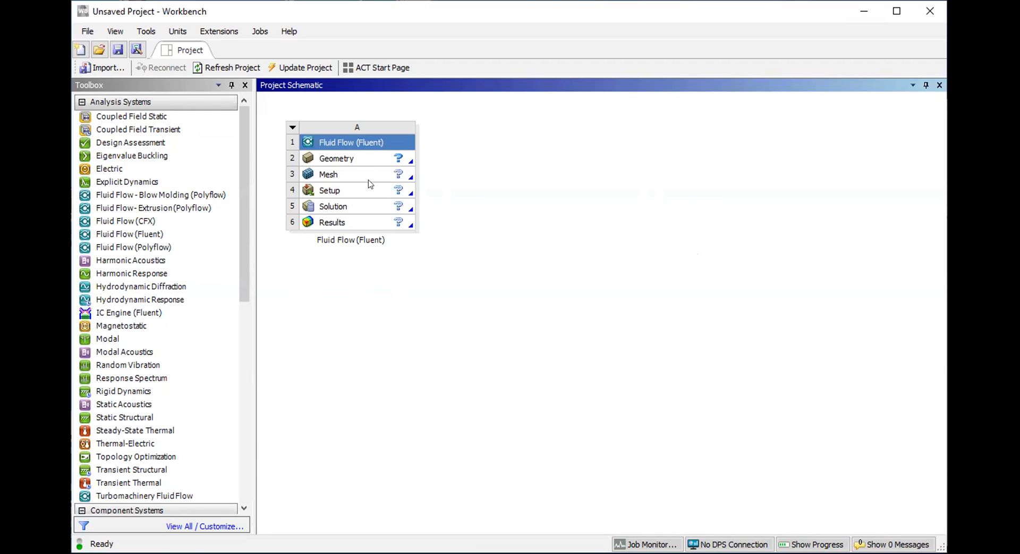
# Create a new DesignModeler geometry for the Fluid Flow (Fluent) system.
pyautogui.click(365, 158)
pyautogui.rightClick(366, 158)
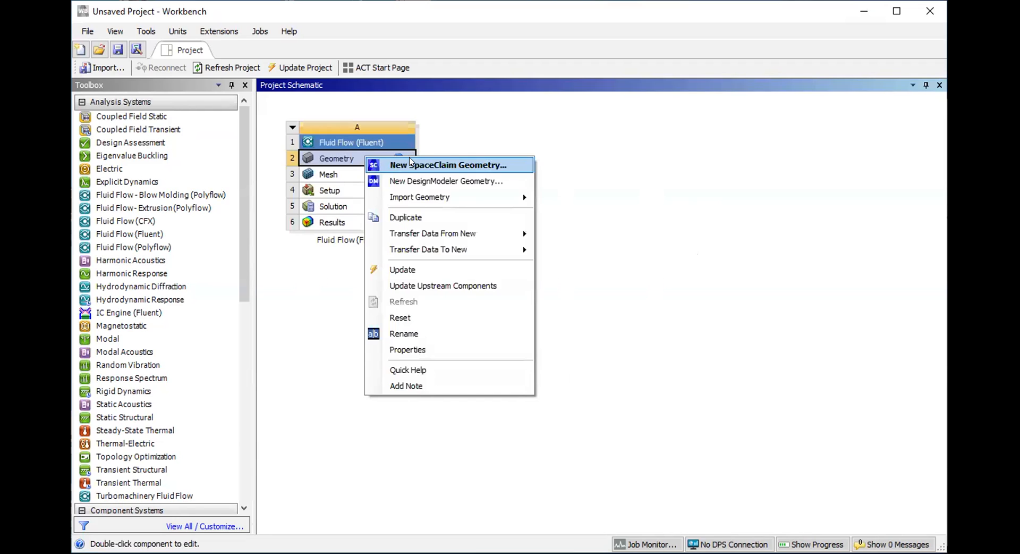
pyautogui.click(427, 180)
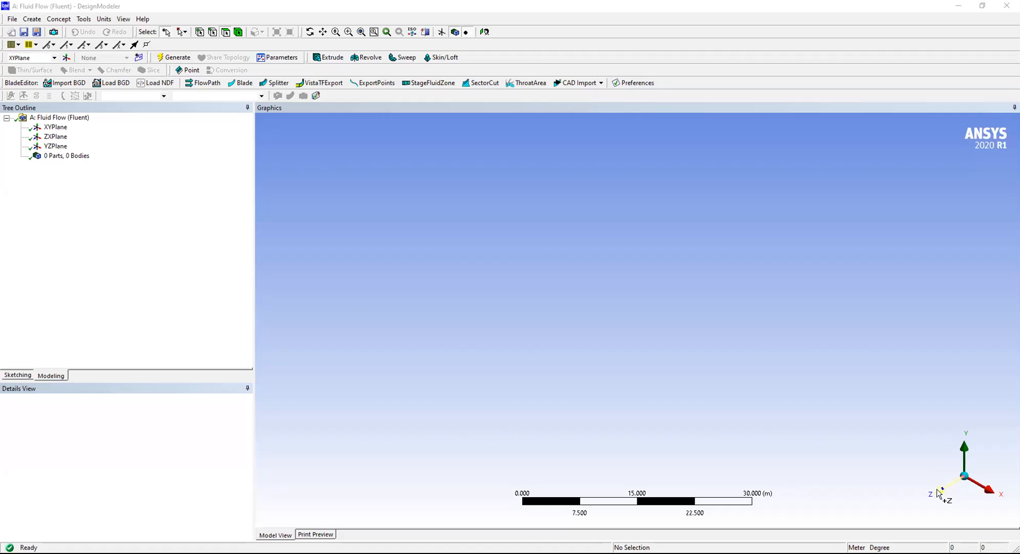
# Sketch a rectangle about 14.7 m wide and 2.8 m high on the XY plane, with one corner at the origin.
pyautogui.click(941, 491)
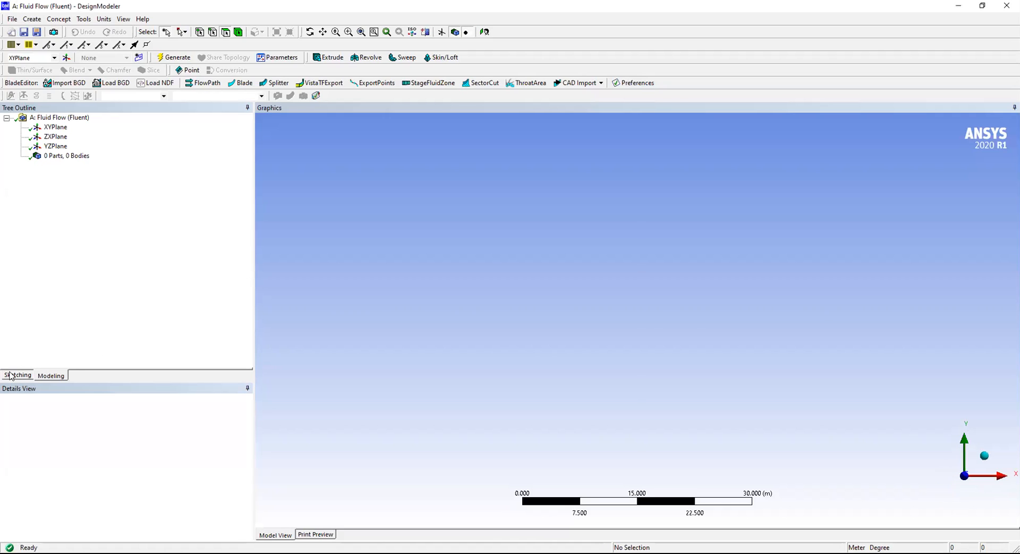
pyautogui.click(18, 374)
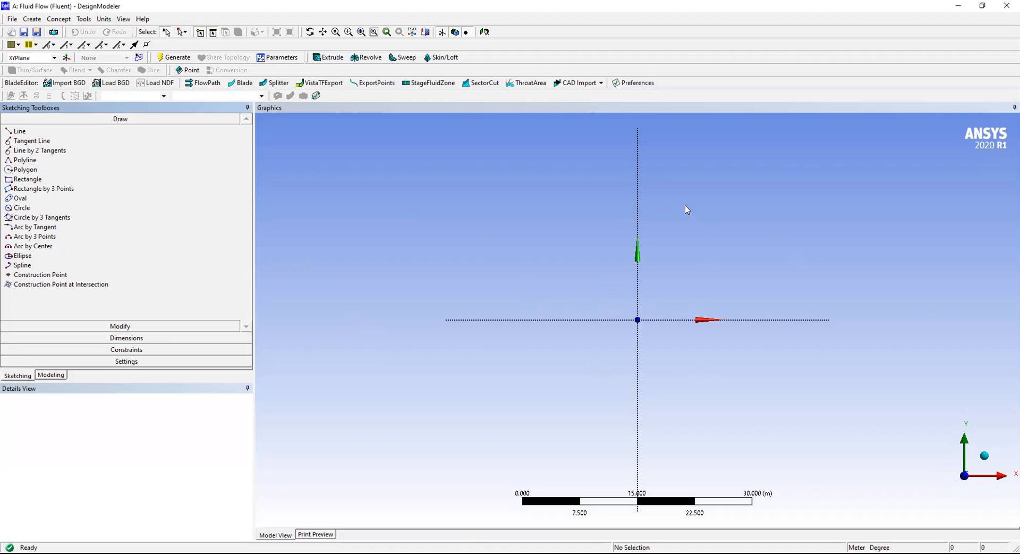
pyautogui.click(103, 178)
pyautogui.click(637, 320)
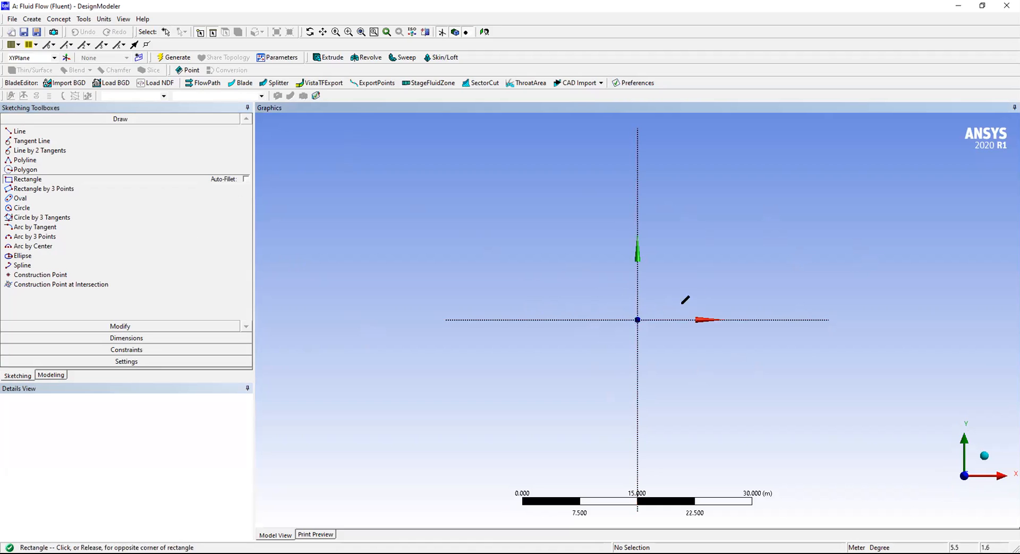
pyautogui.click(750, 297)
# Dimension the rectangle's height on its left edge and its width on its upper edge.
pyautogui.click(127, 337)
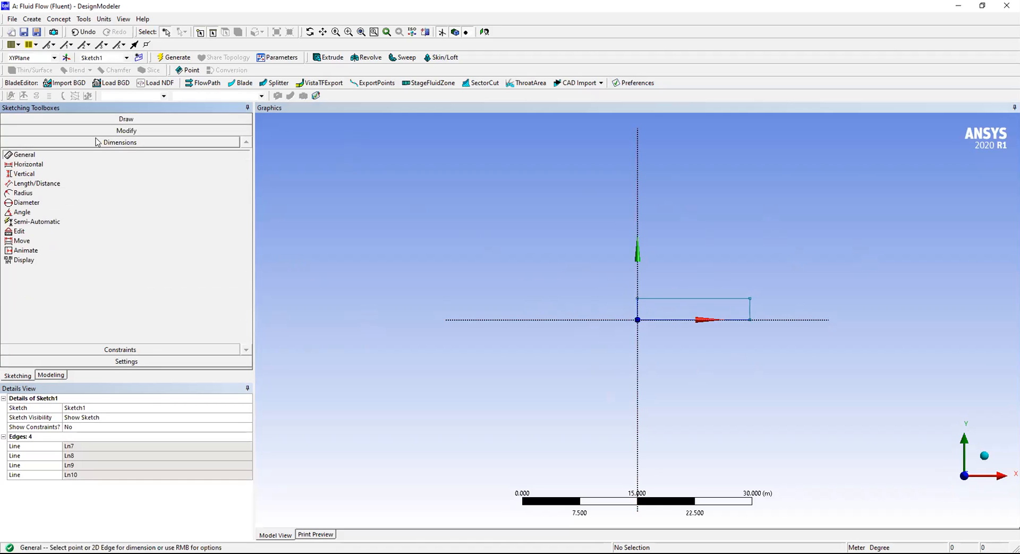
pyautogui.click(638, 307)
pyautogui.click(627, 305)
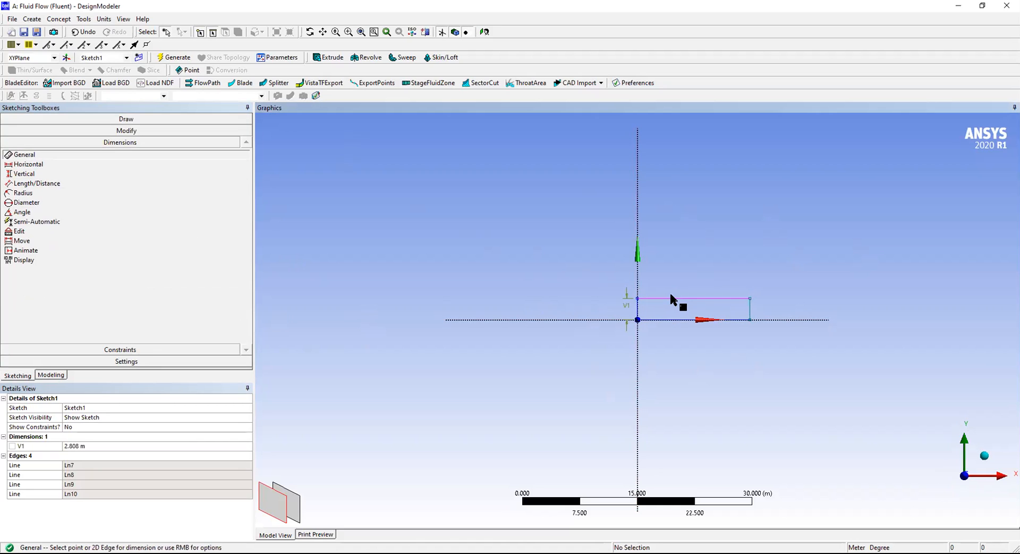
pyautogui.click(672, 299)
pyautogui.click(673, 283)
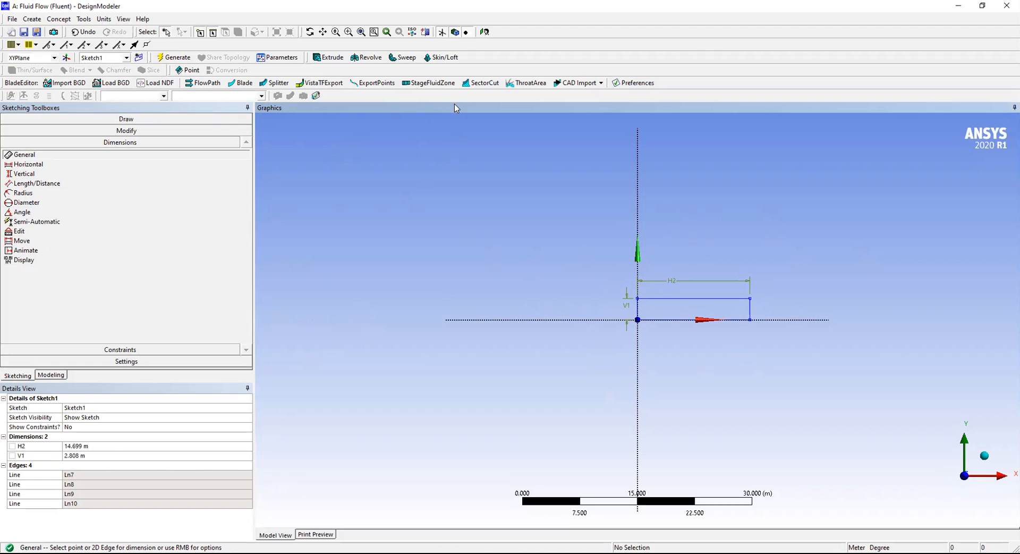
# Change the length unit of the geometry to millimetres.
pyautogui.click(103, 19)
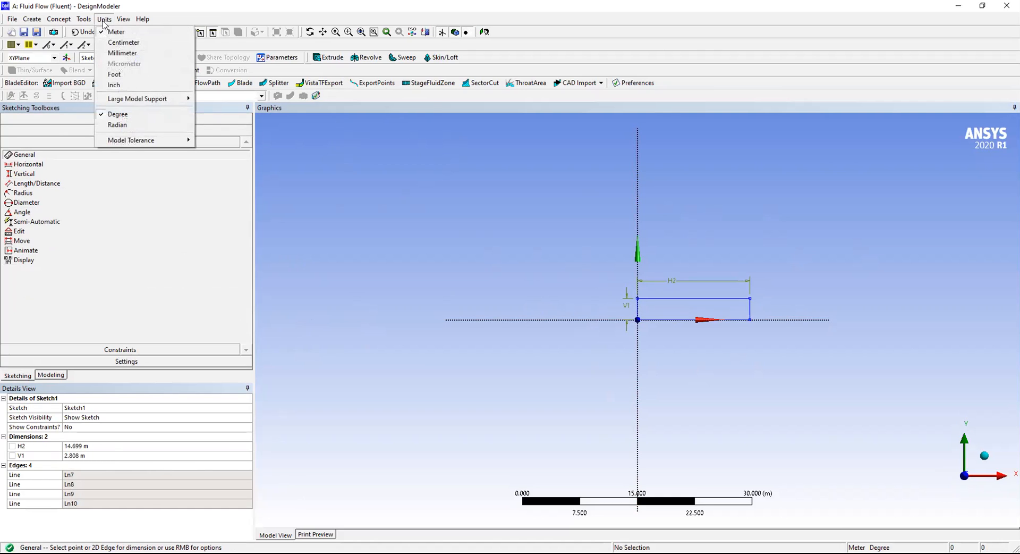
pyautogui.click(131, 55)
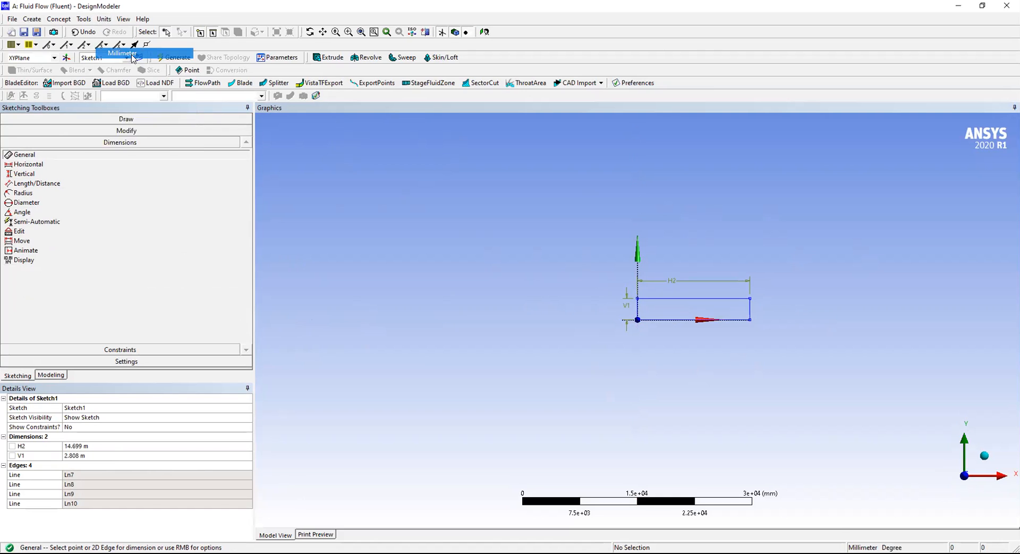
pyautogui.click(104, 20)
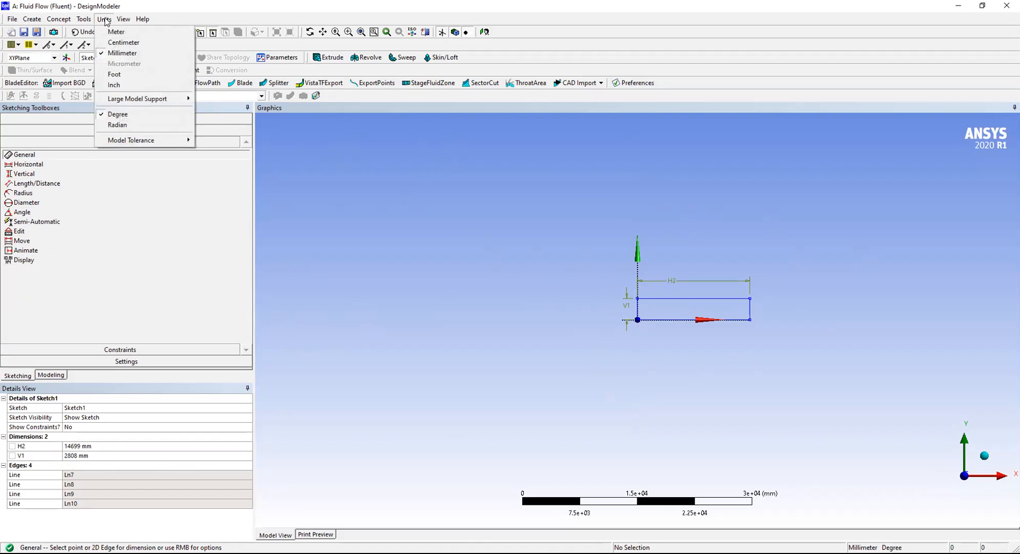
pyautogui.click(123, 53)
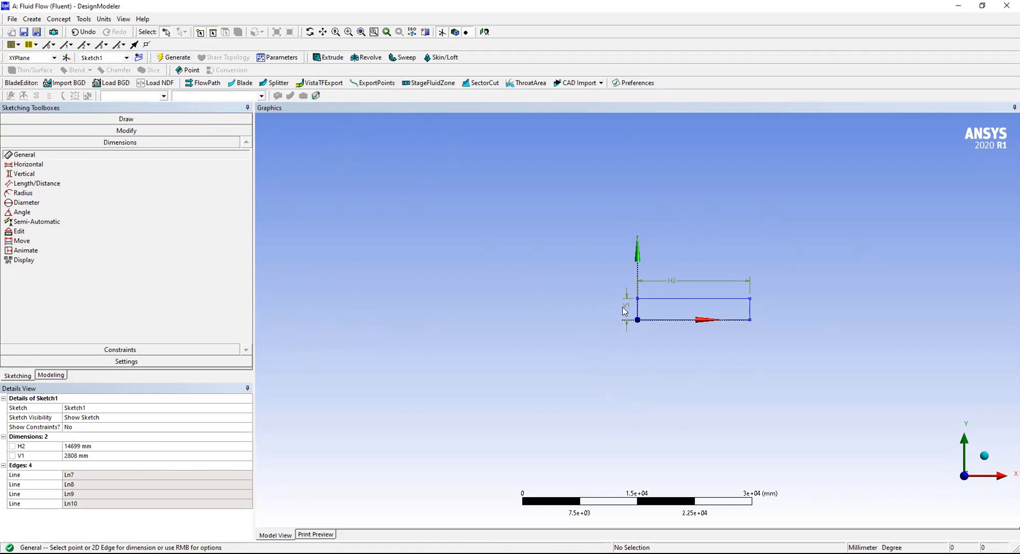
# Set the rectangle's vertical dimension V1 to 10 mm and its horizontal dimension H2 to 500 mm.
pyautogui.click(72, 456)
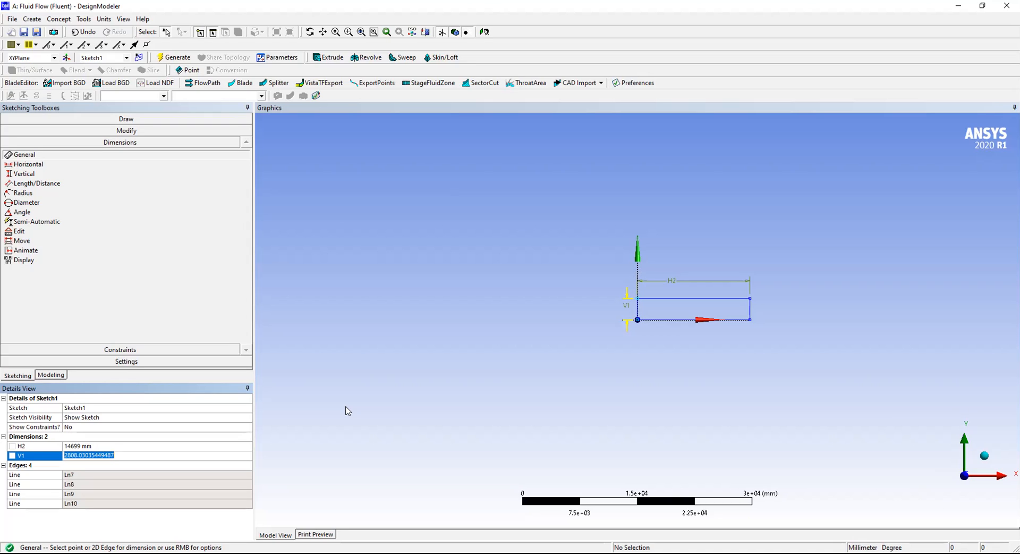
pyautogui.write('10')
pyautogui.press('Return')
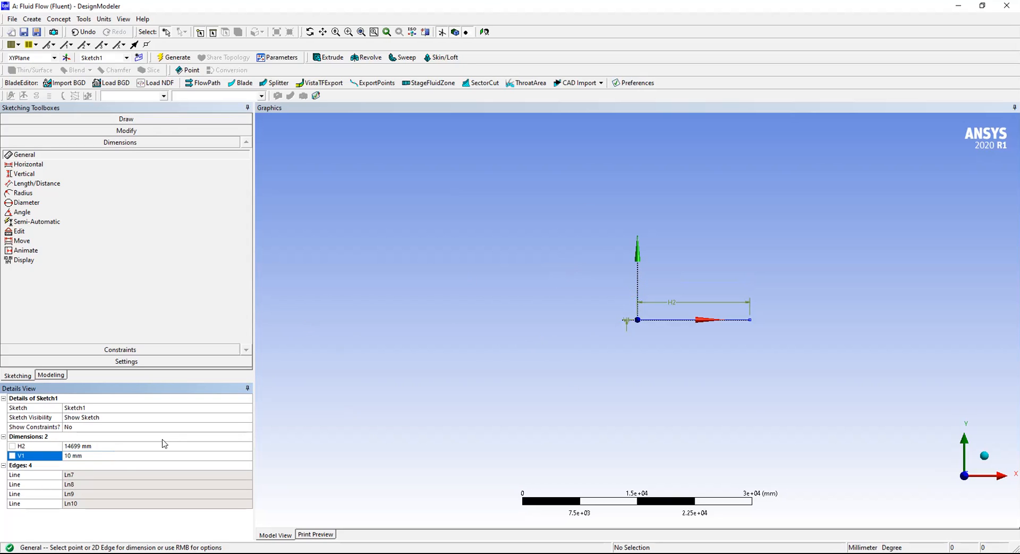
pyautogui.click(101, 445)
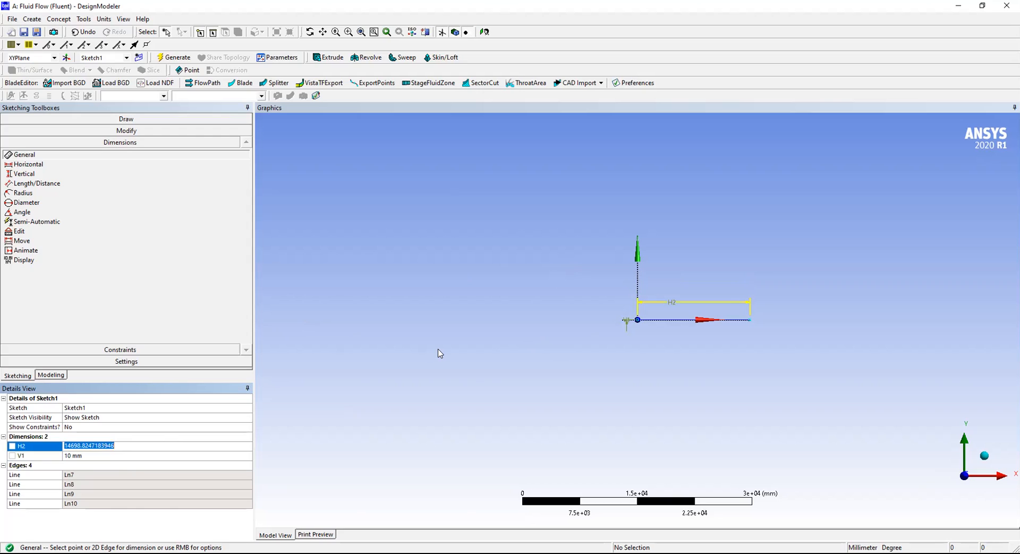
pyautogui.write('500')
pyautogui.press('Return')
pyautogui.scroll(10, 652, 337)
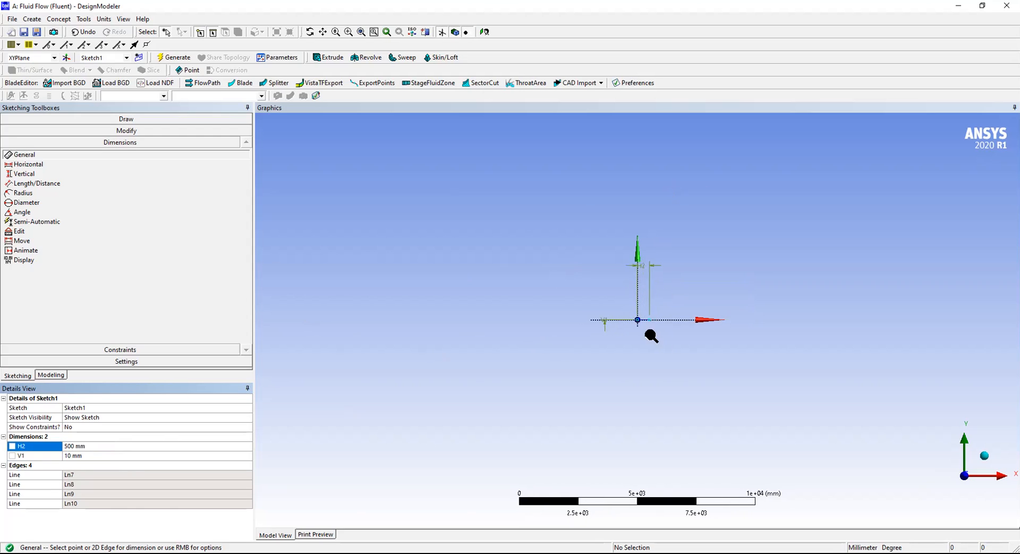
pyautogui.scroll(10, 638, 333)
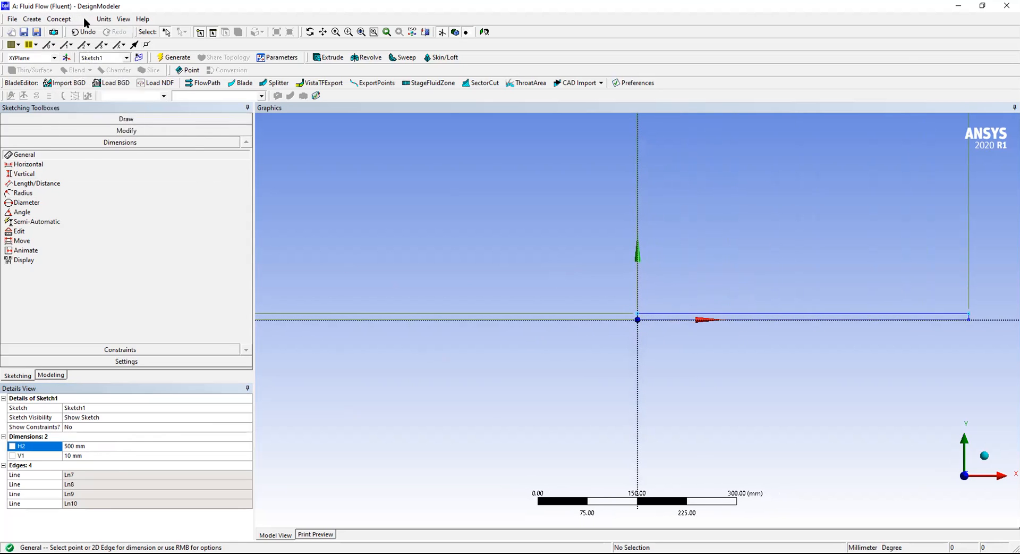
# Generate a surface from the rectangle sketch, using it as the base object with Add Material.
pyautogui.click(61, 21)
pyautogui.click(90, 96)
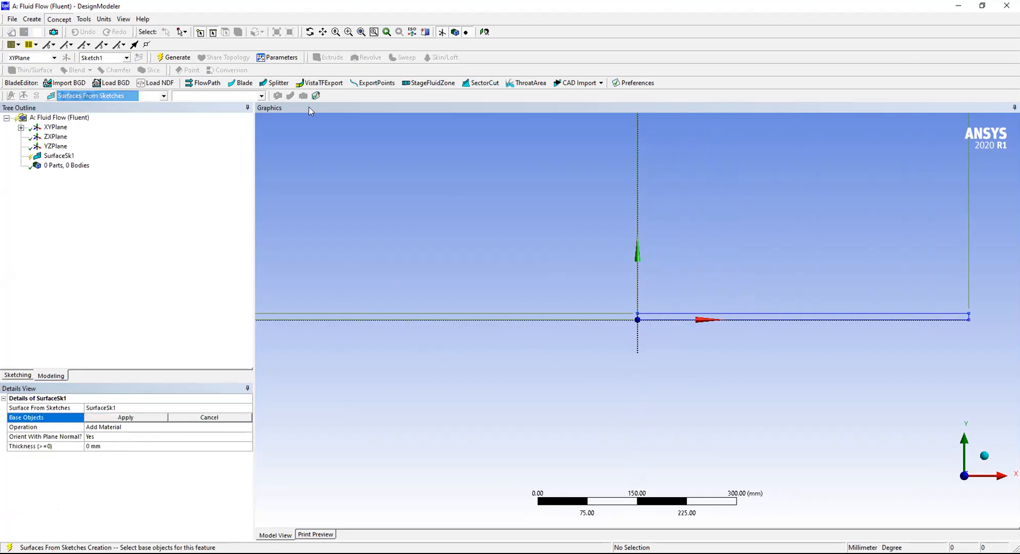
pyautogui.click(666, 313)
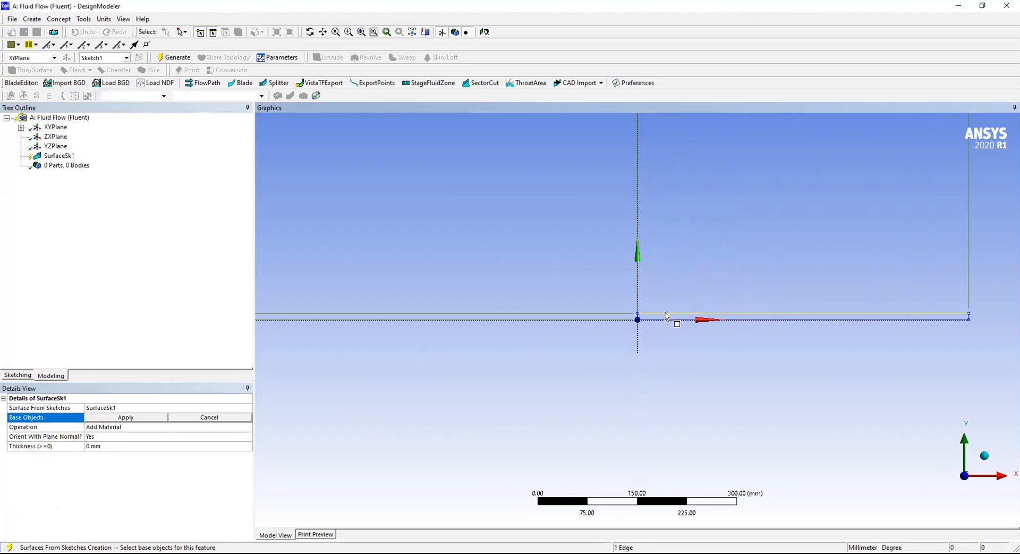
pyautogui.click(125, 417)
pyautogui.click(170, 57)
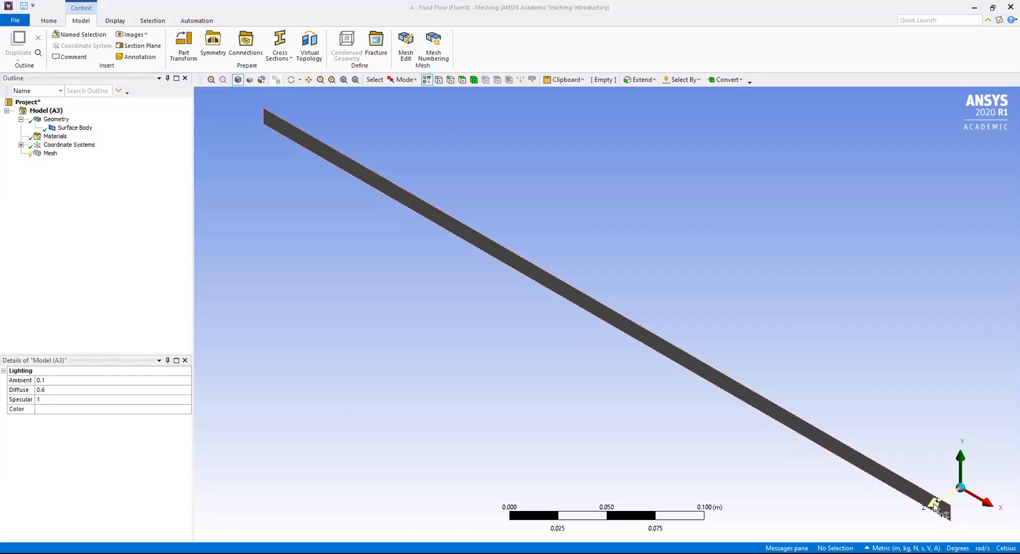
# Add a mesh sizing control scoped to the two long horizontal edges of the surface body.
pyautogui.click(934, 504)
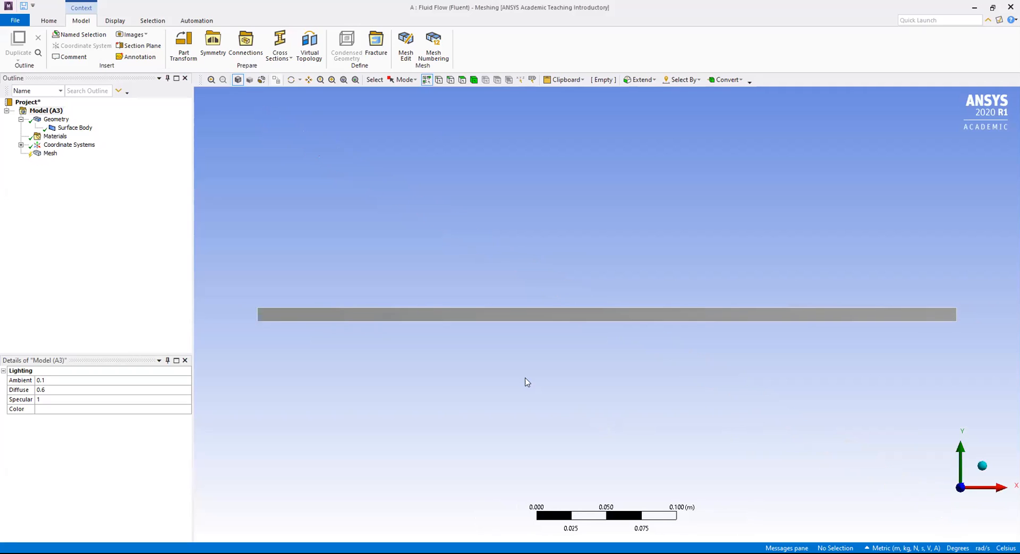
pyautogui.click(48, 156)
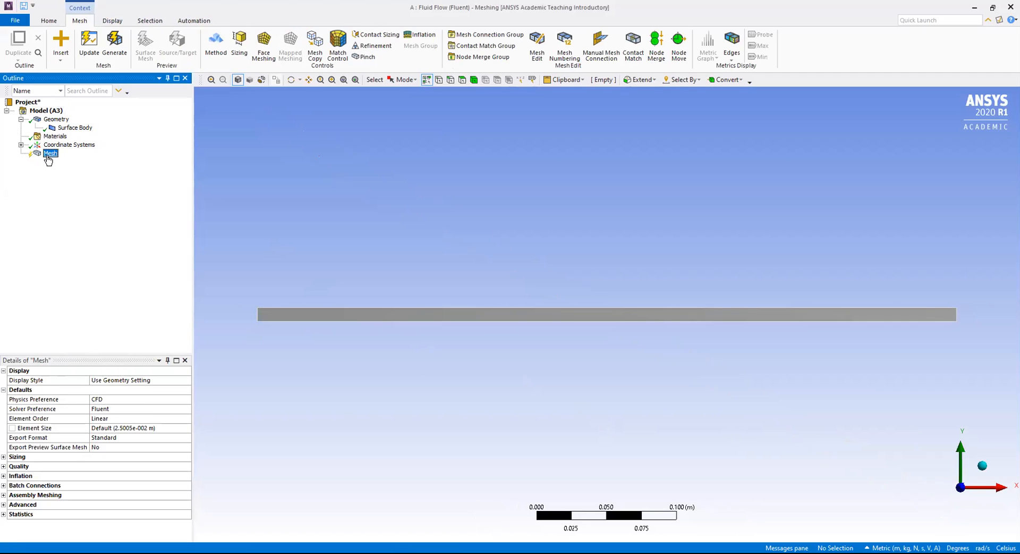
pyautogui.click(240, 48)
pyautogui.click(450, 80)
pyautogui.click(445, 308)
pyautogui.keyDown('ctrl'); pyautogui.click(449, 321); pyautogui.keyUp('ctrl')
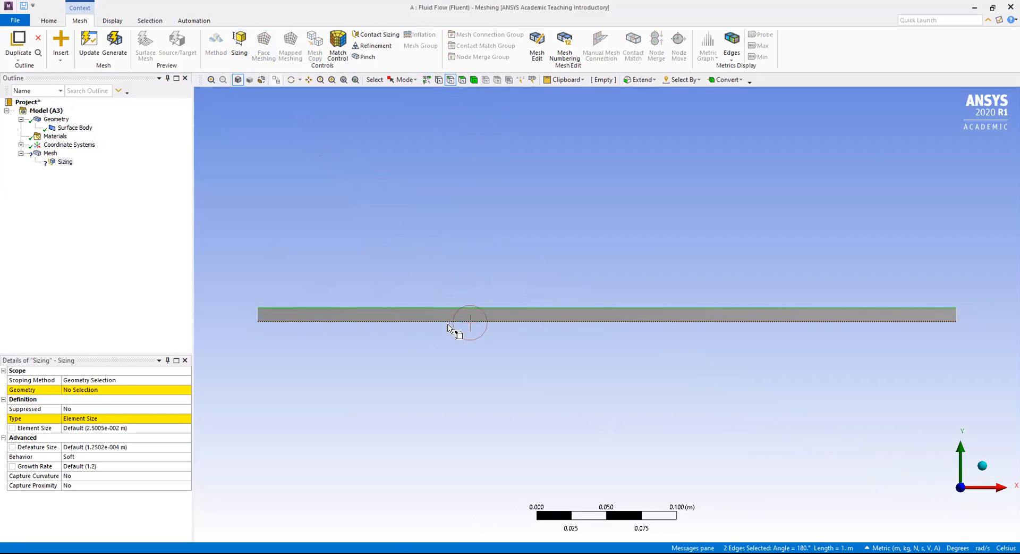
pyautogui.click(99, 394)
pyautogui.click(97, 394)
# Define the long-edge sizing by Number of Divisions with 400 divisions and Hard behavior.
pyautogui.click(133, 418)
pyautogui.click(187, 420)
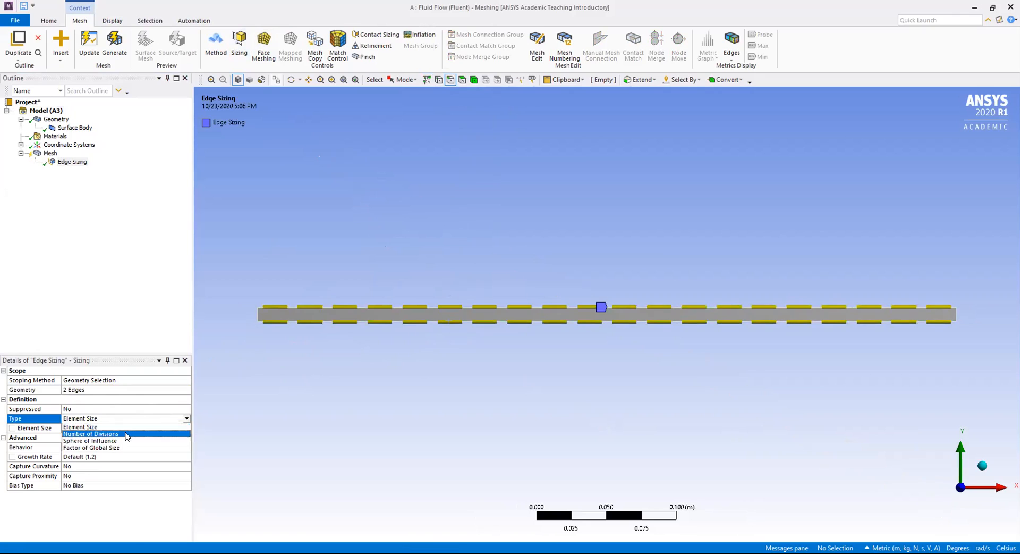
pyautogui.click(123, 433)
pyautogui.write('400')
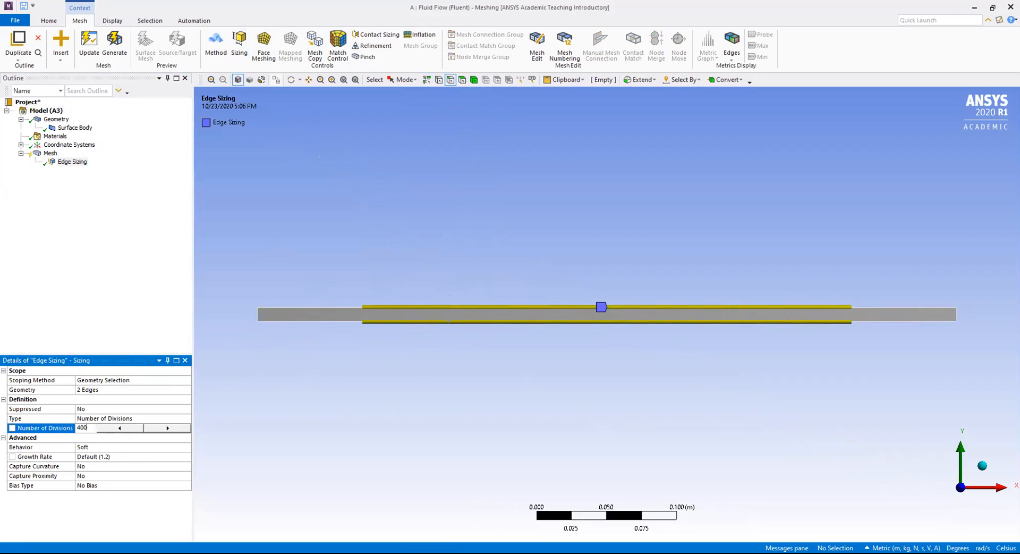
pyautogui.click(162, 447)
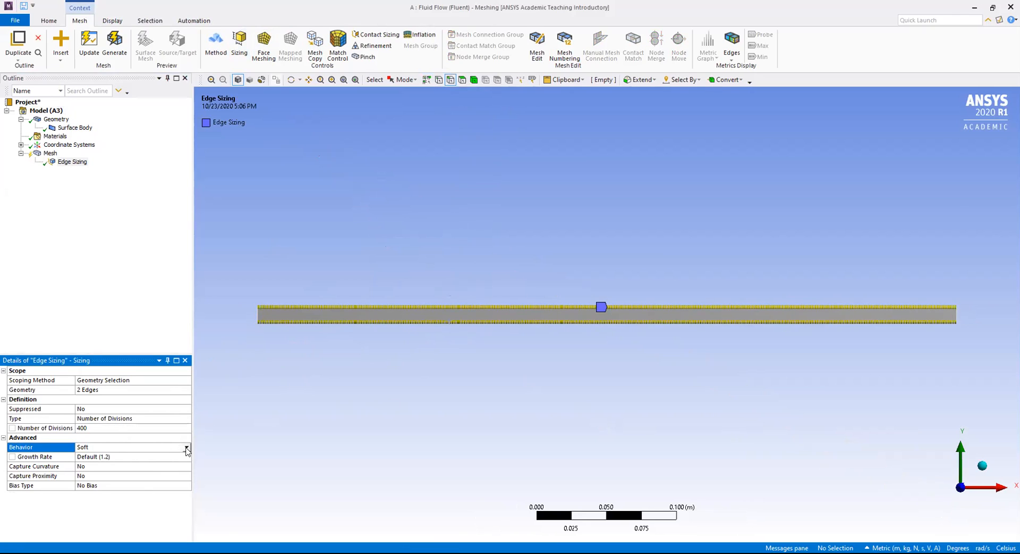
pyautogui.click(105, 447)
pyautogui.click(101, 463)
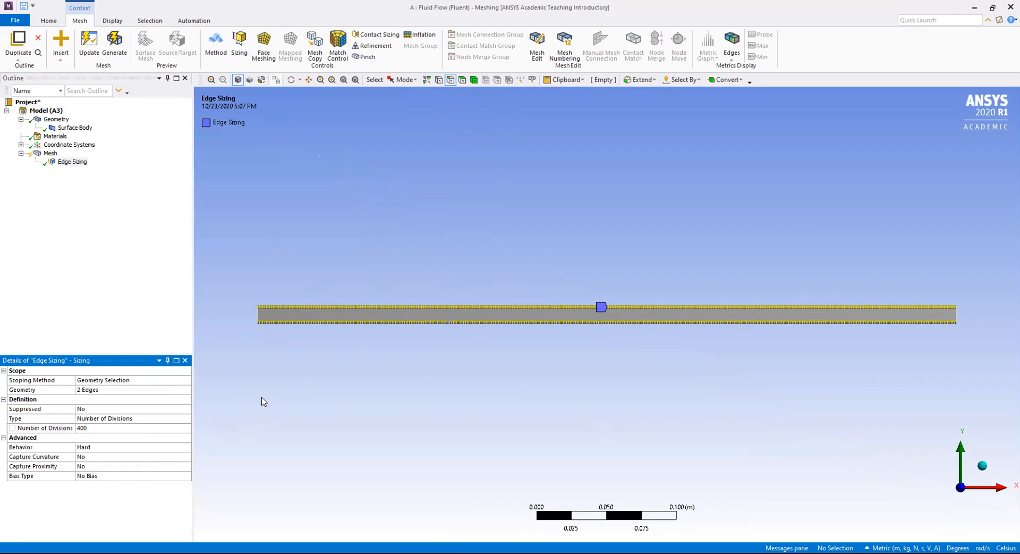
# Add a second mesh sizing control scoped to the two short vertical end edges.
pyautogui.click(239, 42)
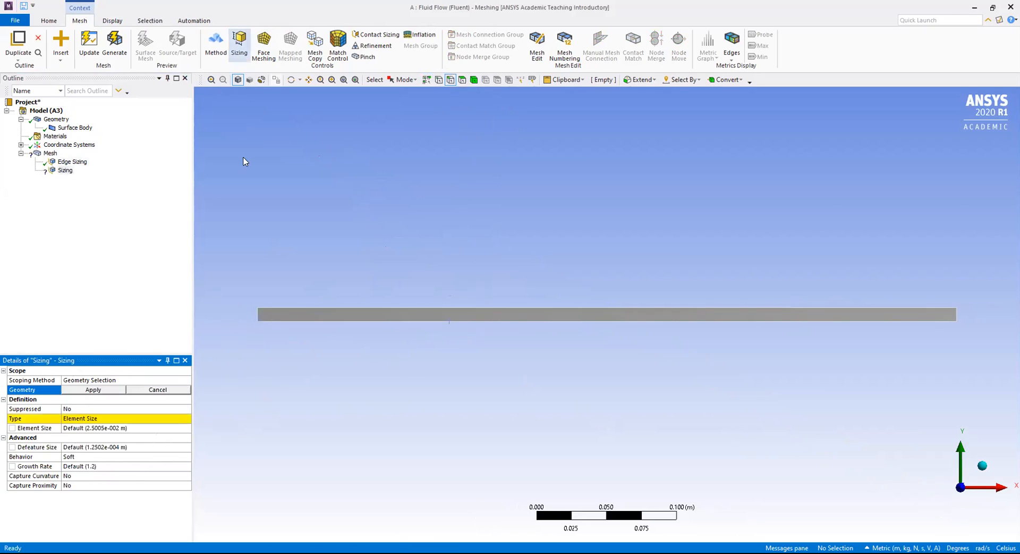
pyautogui.click(255, 315)
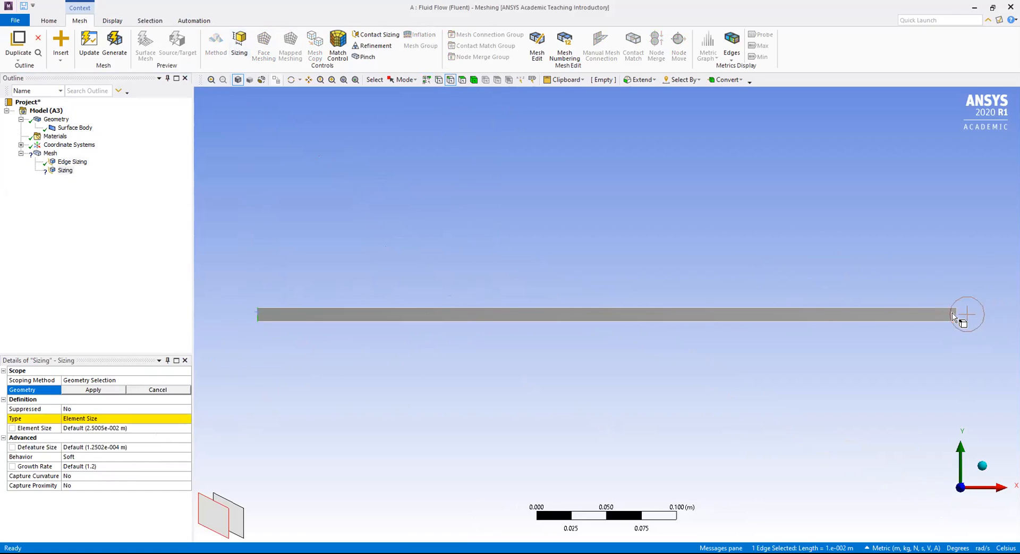
pyautogui.keyDown('ctrl'); pyautogui.click(957, 315); pyautogui.keyUp('ctrl')
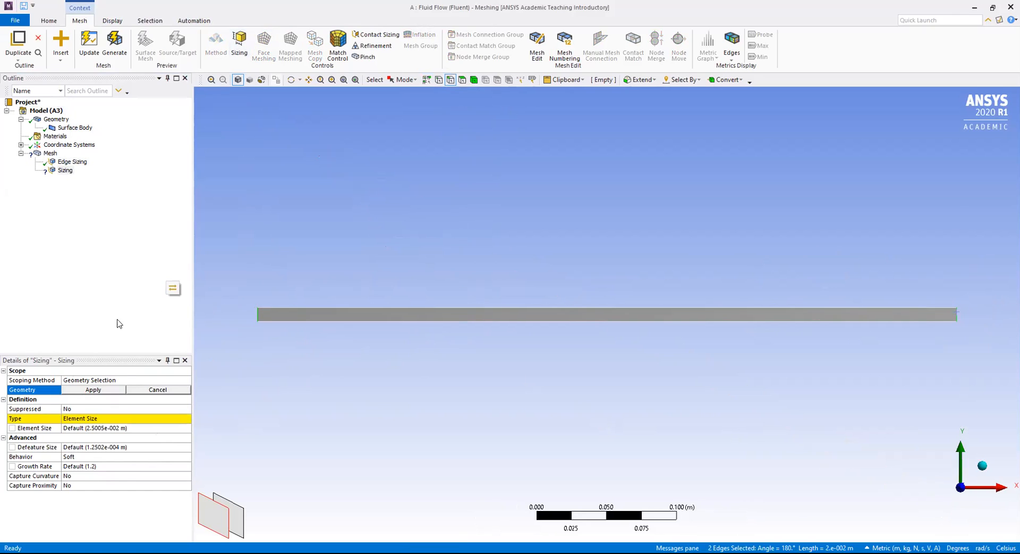
pyautogui.click(103, 391)
# Define the short-edge sizing by Number of Divisions with 150 divisions and Hard behavior.
pyautogui.click(148, 418)
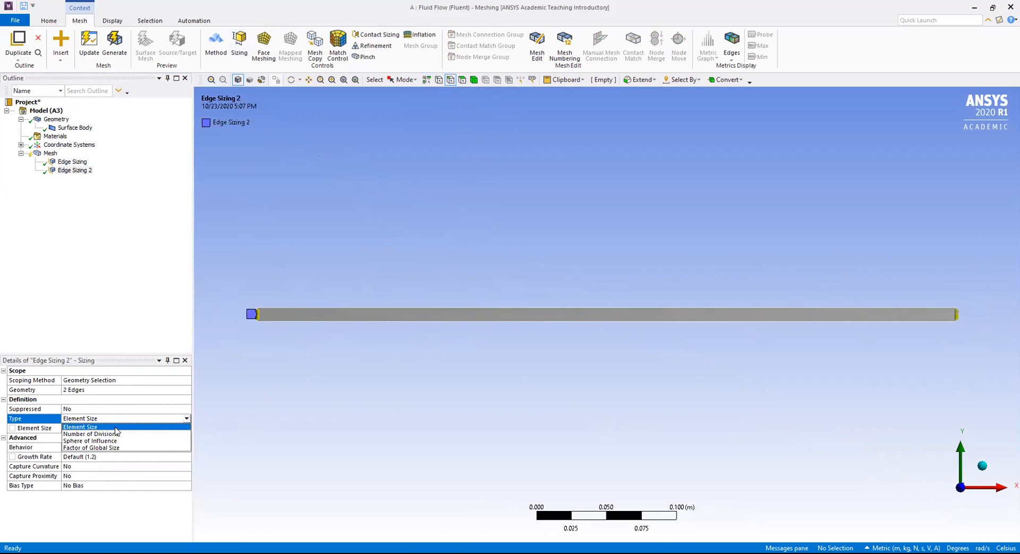
pyautogui.click(118, 433)
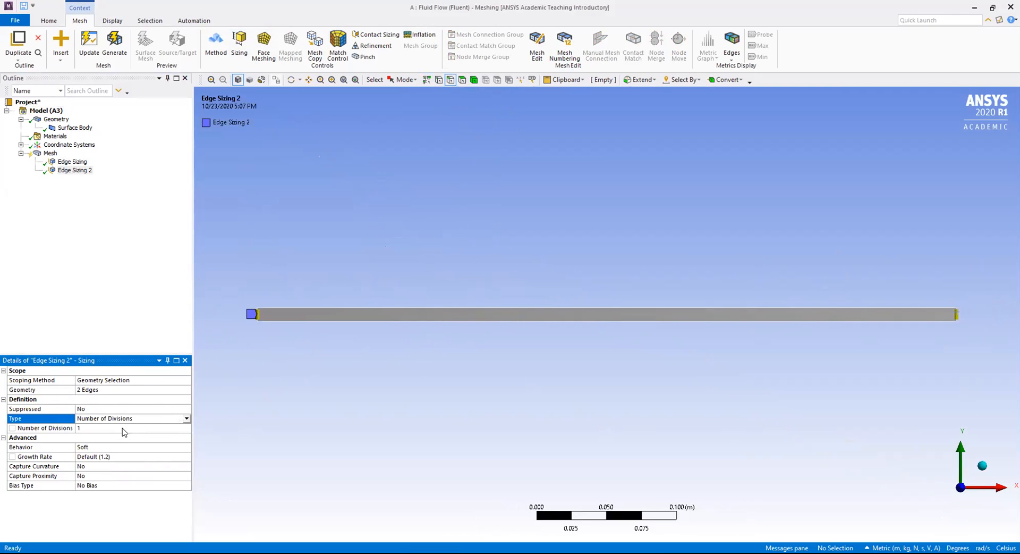
pyautogui.click(115, 428)
pyautogui.write('100')
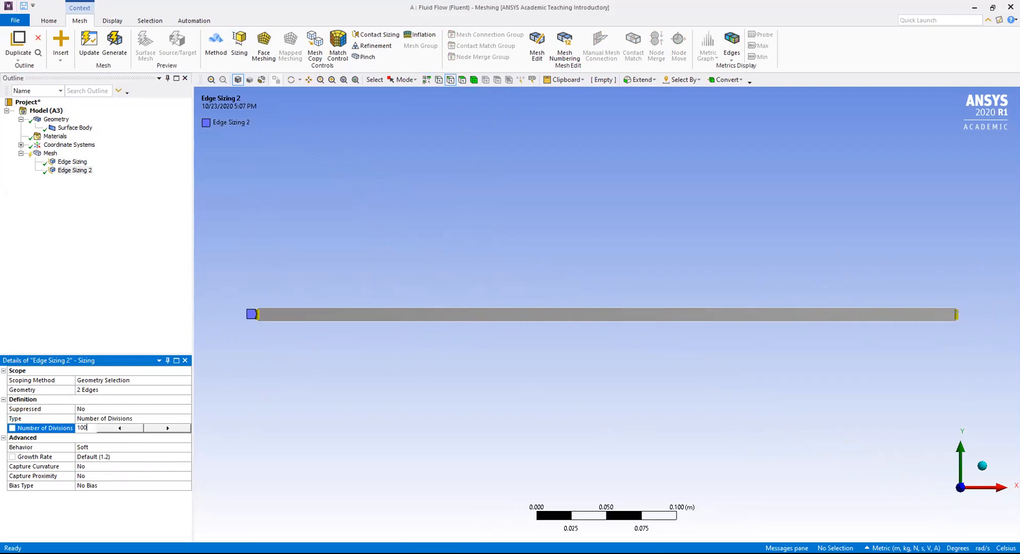
pyautogui.click(144, 448)
pyautogui.click(186, 446)
pyautogui.click(139, 463)
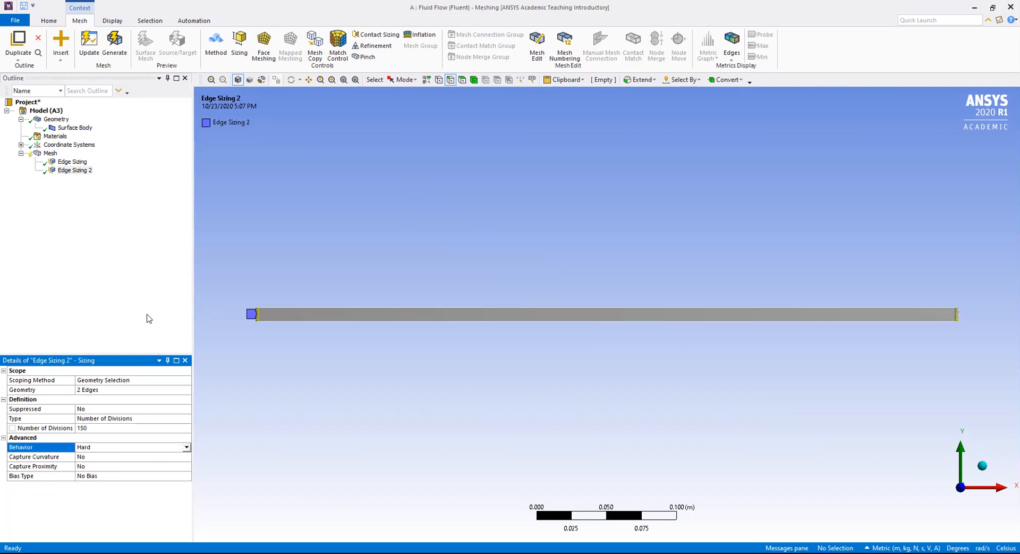
# Add a Face Meshing control scoped to the rectangular face.
pyautogui.click(264, 45)
pyautogui.click(333, 314)
pyautogui.click(118, 391)
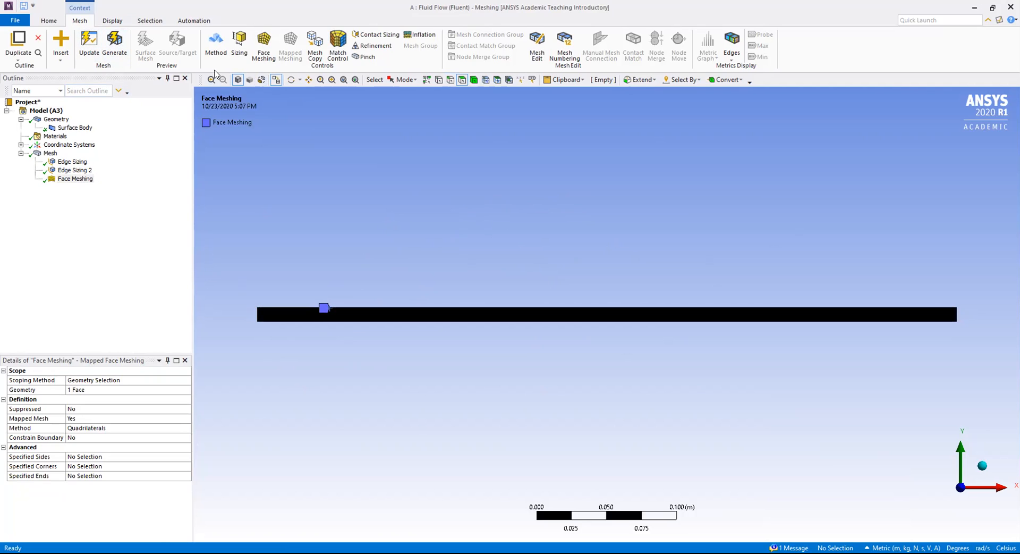
# Create a named selection "inlet" on the channel's left vertical edge.
pyautogui.click(451, 80)
pyautogui.click(257, 315)
pyautogui.rightClick(257, 314)
pyautogui.click(289, 270)
pyautogui.write('inlet')
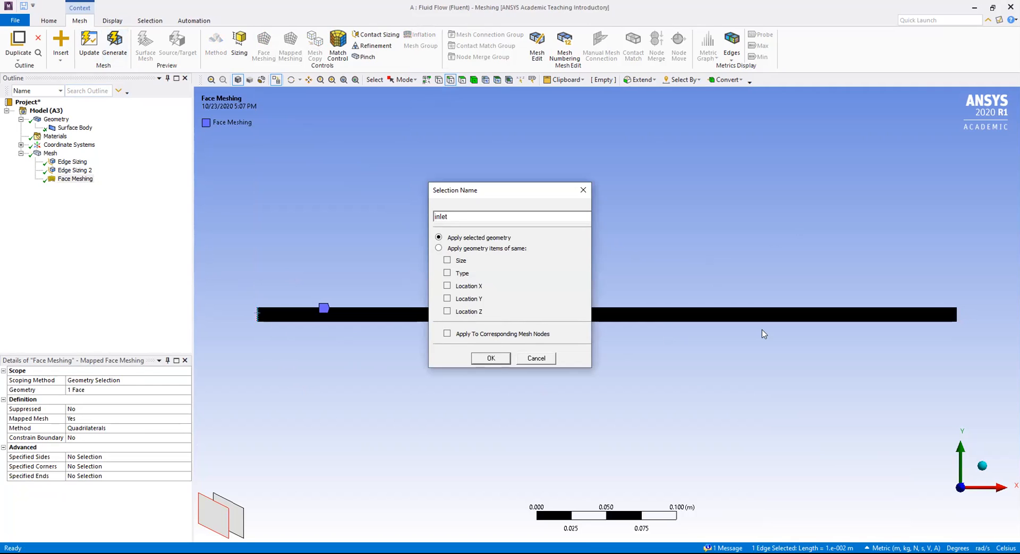
pyautogui.press('Return')
# Create a named selection "outlet" on the channel's right vertical edge.
pyautogui.click(957, 316)
pyautogui.rightClick(956, 317)
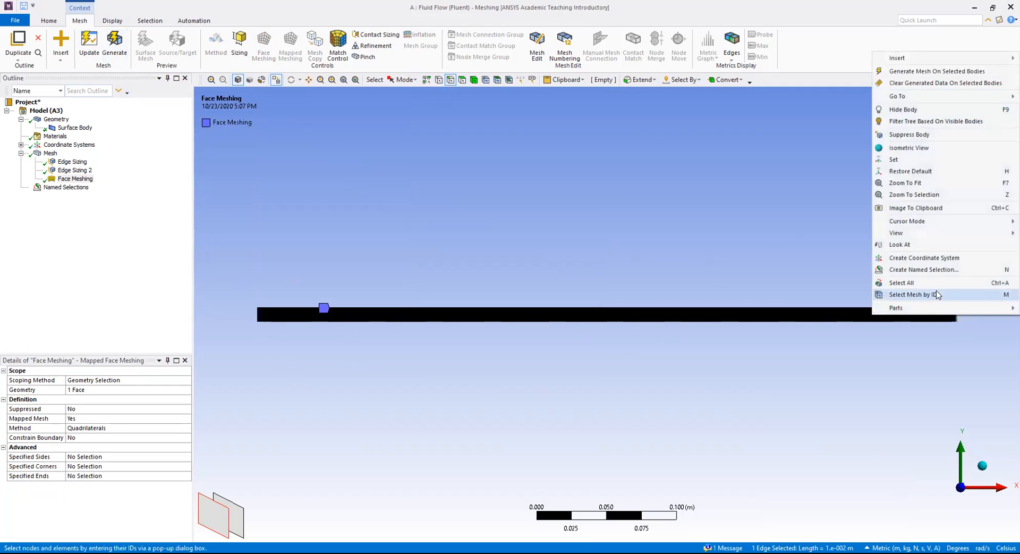
pyautogui.click(923, 267)
pyautogui.write('outlet')
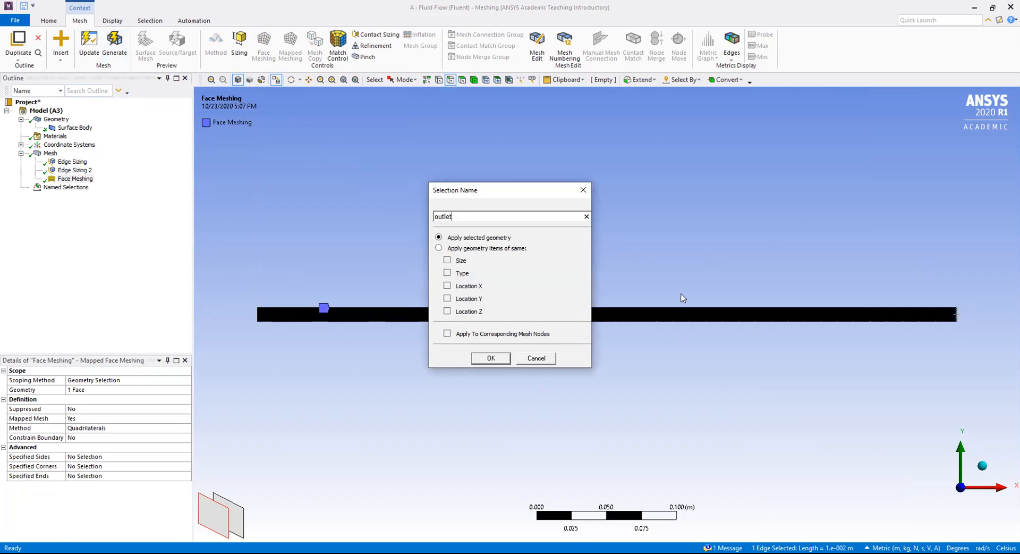
pyautogui.press('Return')
# Create a named selection "top wall" on the channel's upper long edge.
pyautogui.click(499, 311)
pyautogui.rightClick(500, 311)
pyautogui.click(528, 268)
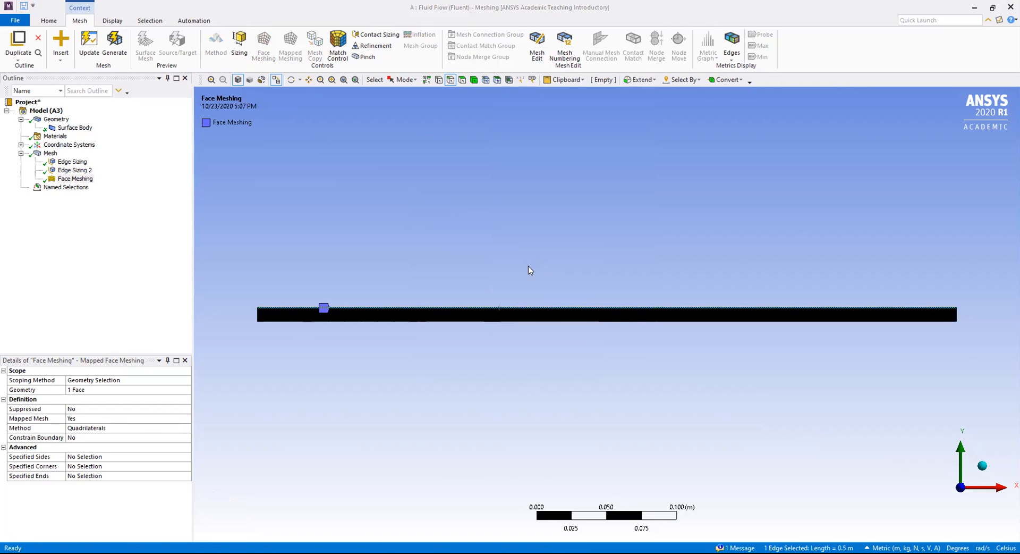
pyautogui.write('top wall')
pyautogui.click(489, 359)
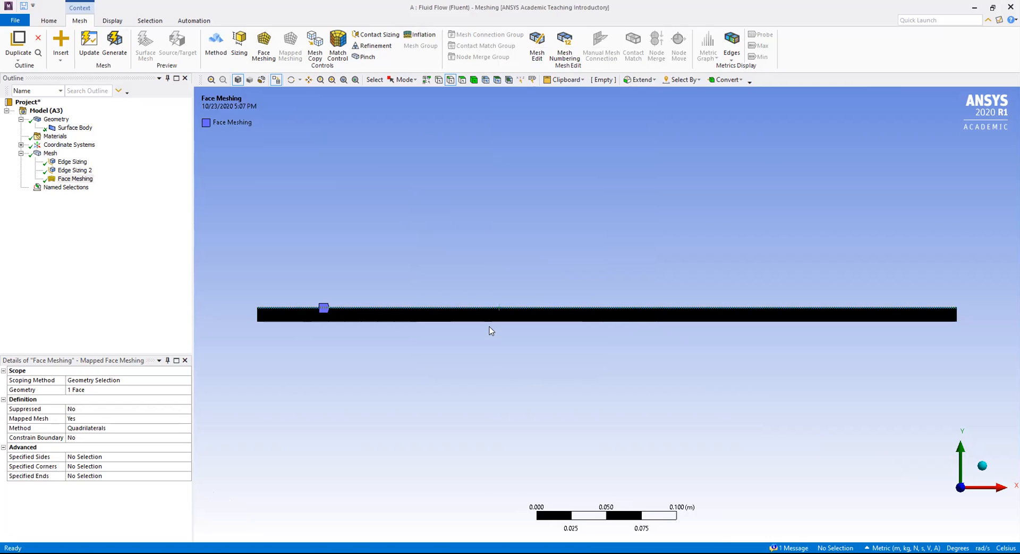
# Create a named selection "bottom wall" on the channel's lower long edge.
pyautogui.click(490, 322)
pyautogui.rightClick(489, 321)
pyautogui.click(514, 276)
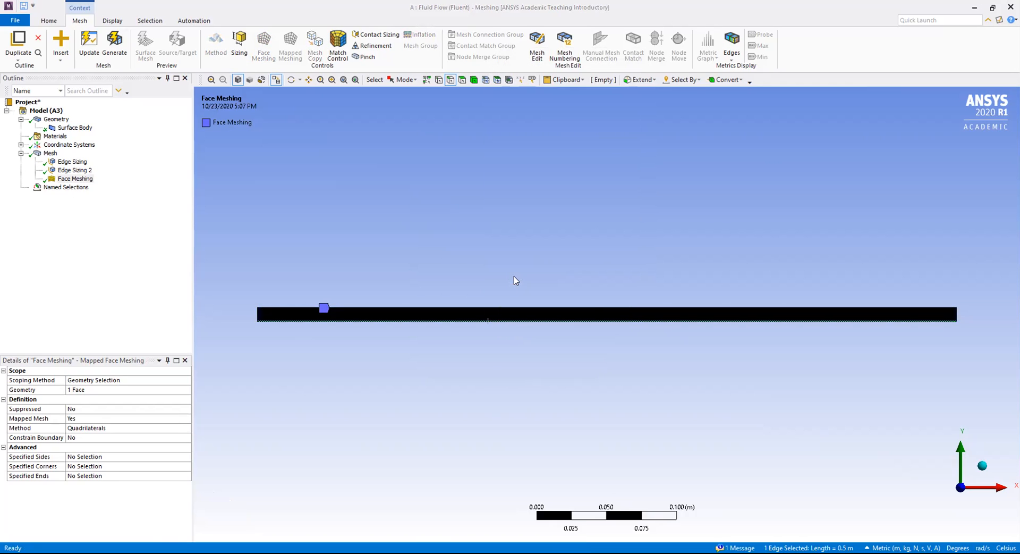
pyautogui.write('bottom wall')
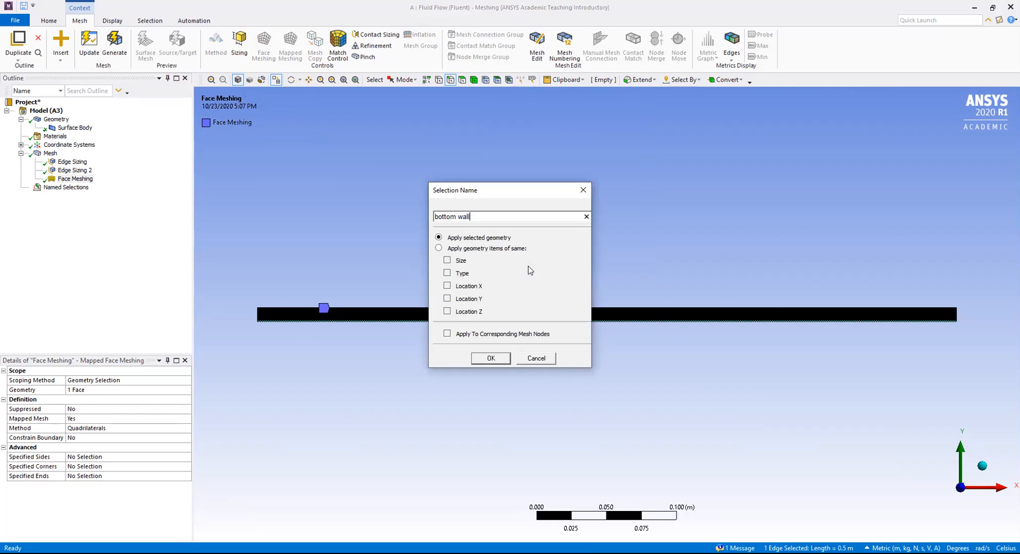
pyautogui.click(505, 358)
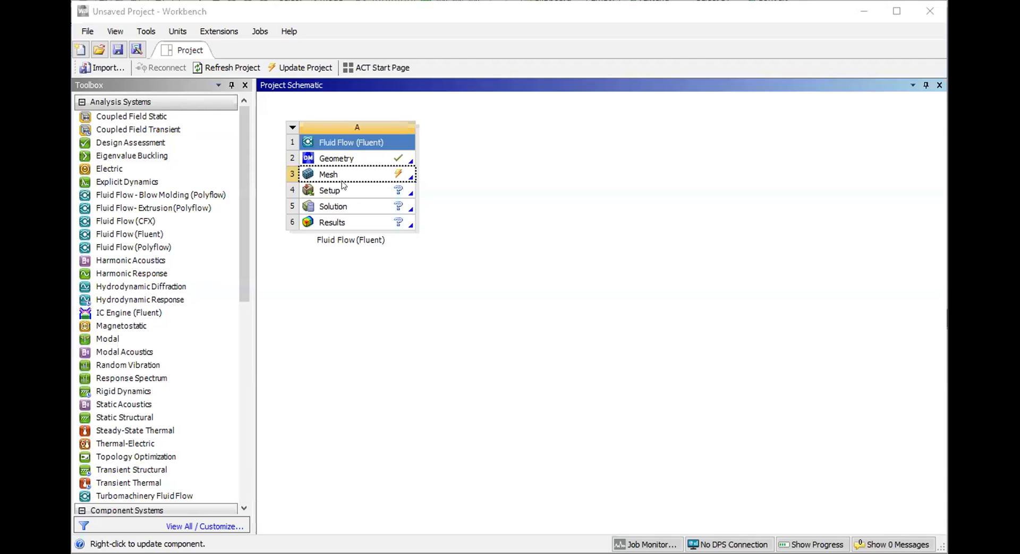
# Update the Mesh cell in the Workbench project and start the Fluent setup with Double Precision enabled.
pyautogui.rightClick(344, 178)
pyautogui.click(381, 260)
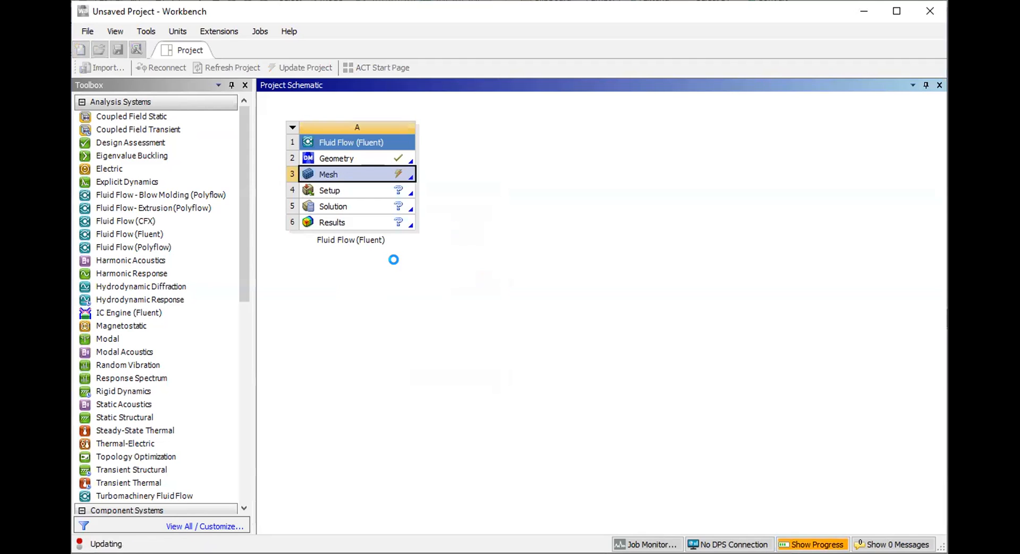
pyautogui.doubleClick(332, 192)
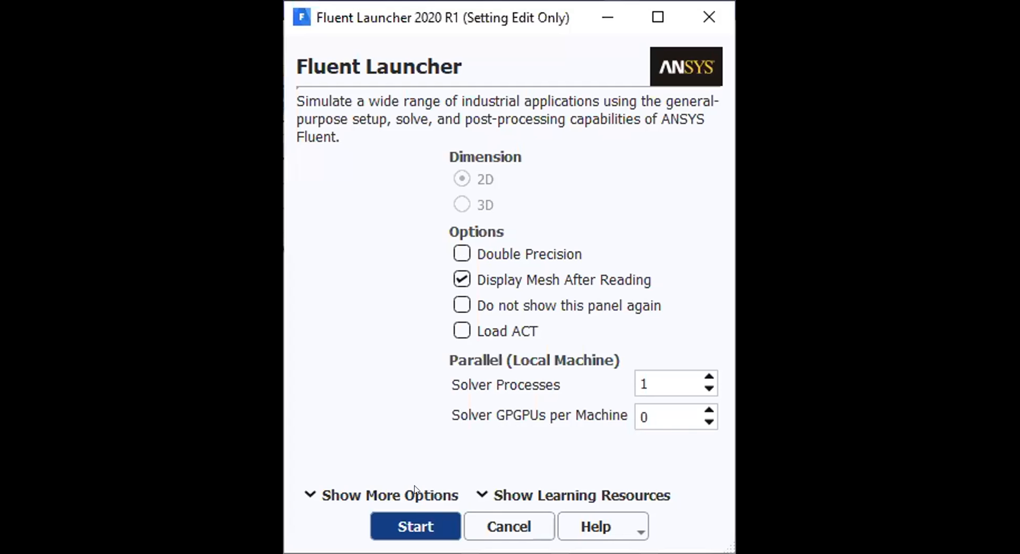
pyautogui.click(460, 254)
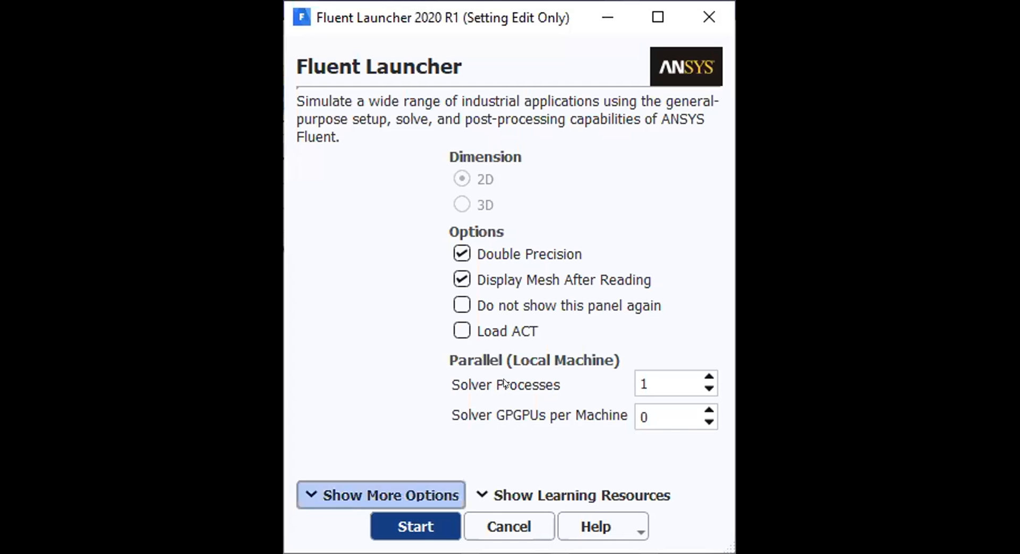
pyautogui.click(415, 525)
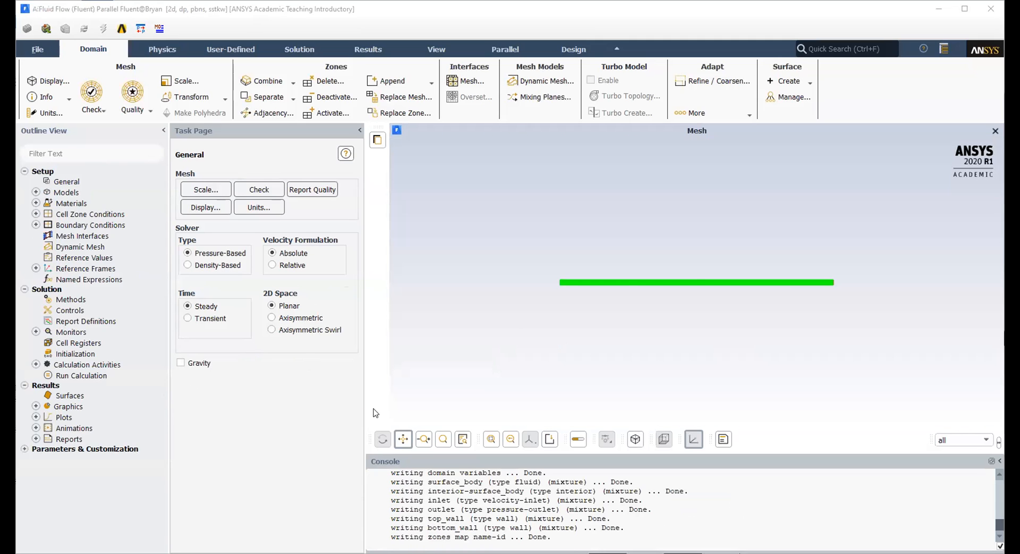
# Set the viscous model to Laminar.
pyautogui.click(36, 192)
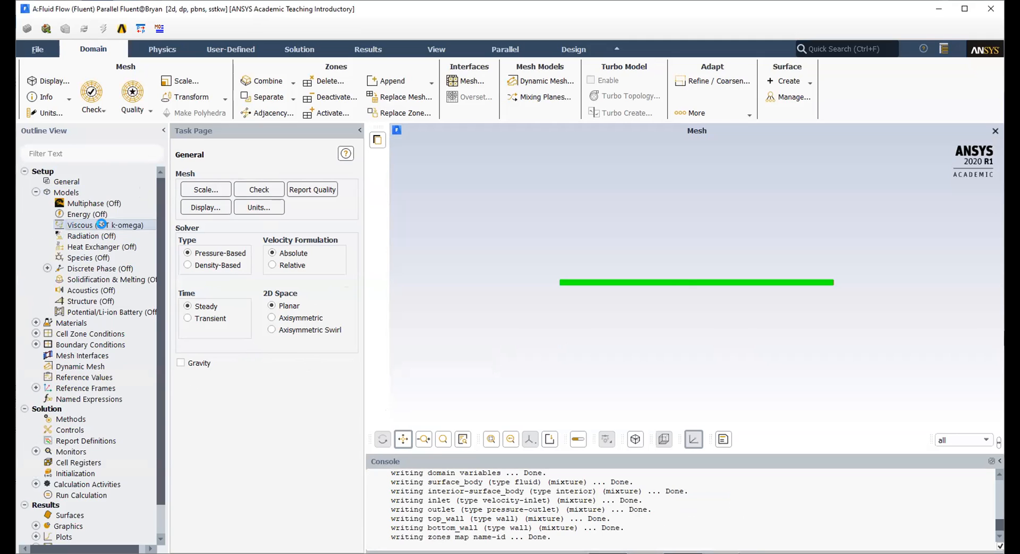
pyautogui.doubleClick(105, 226)
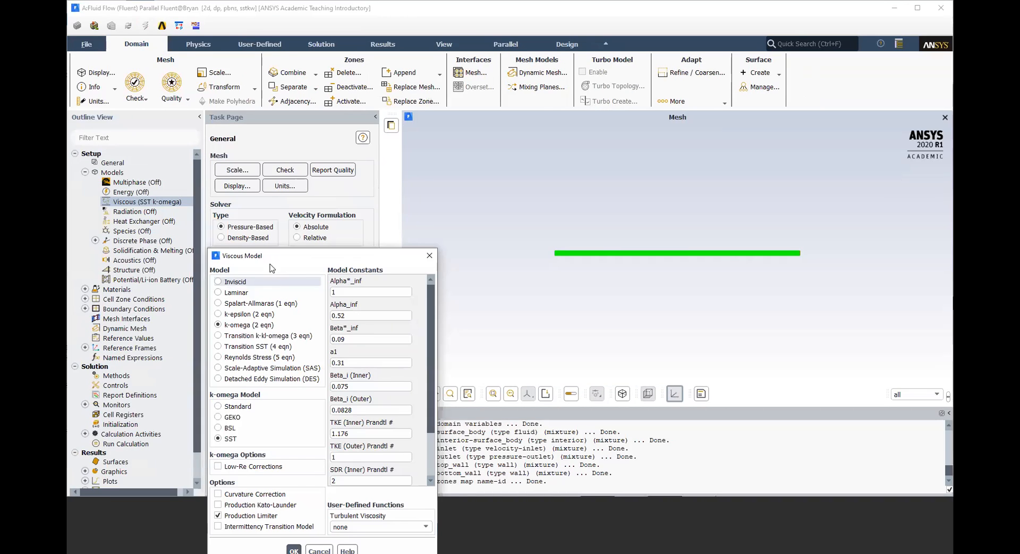
pyautogui.click(218, 292)
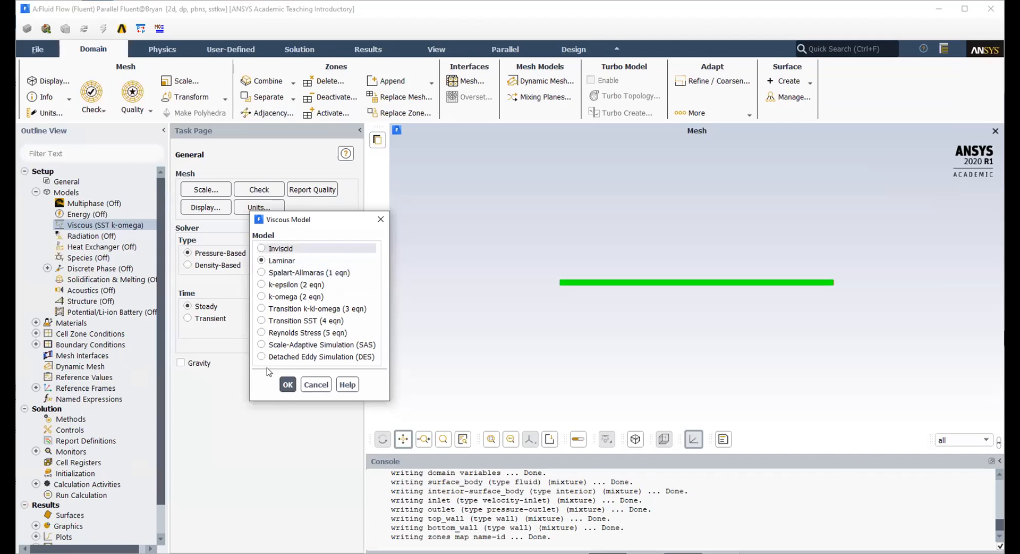
# Edit the fluid material air to a constant density of 1 kg/m3 and a constant viscosity of 1e-04 kg/m-s.
pyautogui.click(36, 322)
pyautogui.click(47, 333)
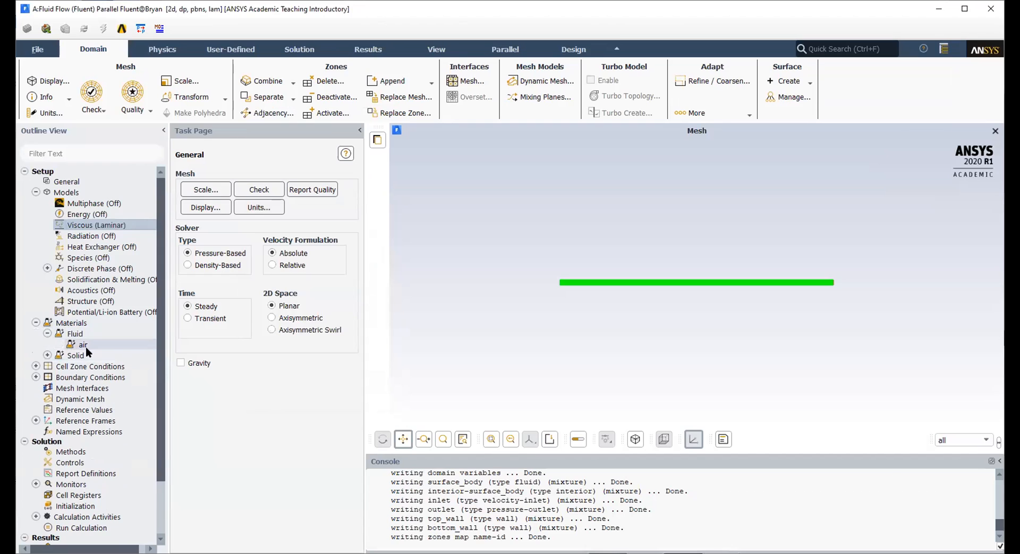
pyautogui.doubleClick(83, 345)
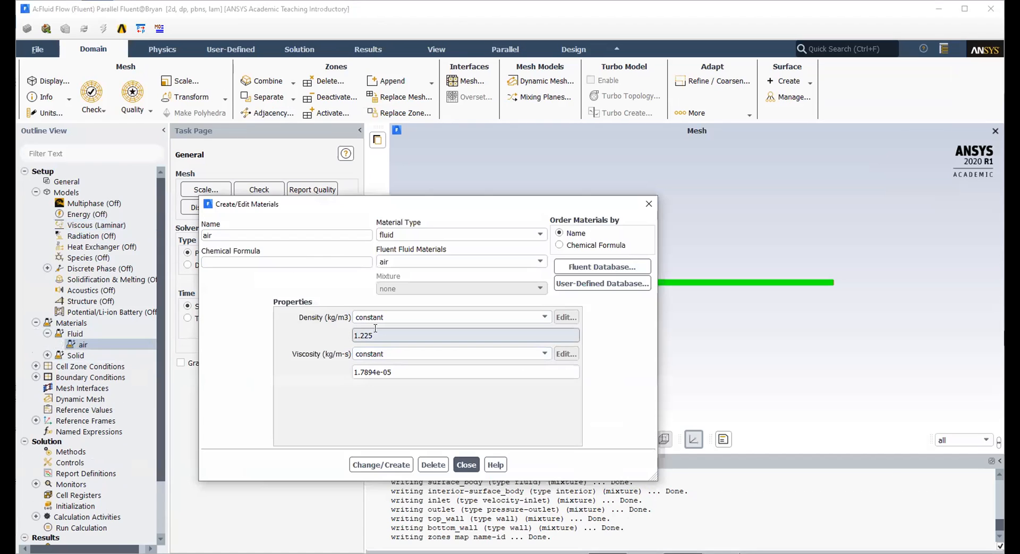
pyautogui.click(373, 372)
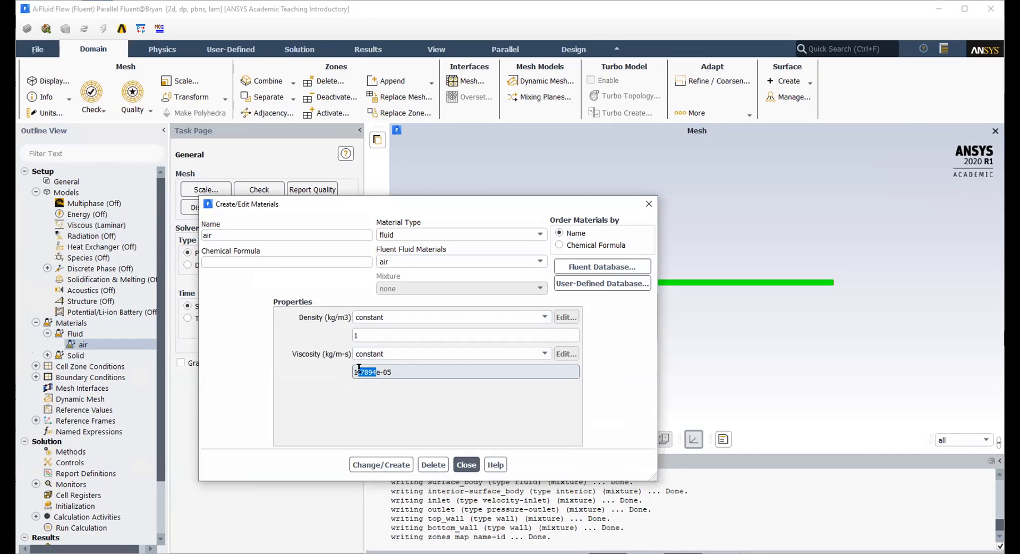
pyautogui.press('BackSpace')
pyautogui.click(400, 464)
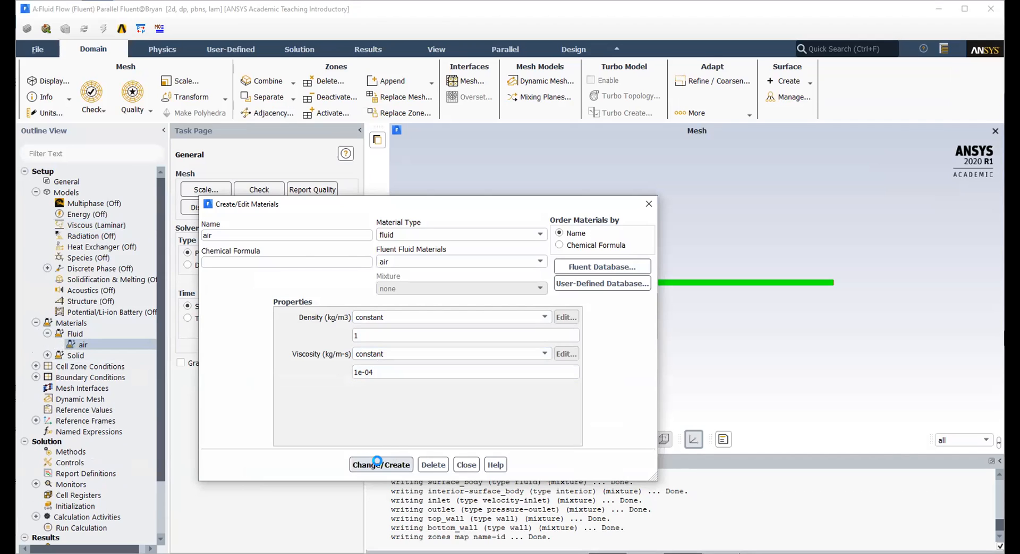
pyautogui.click(467, 465)
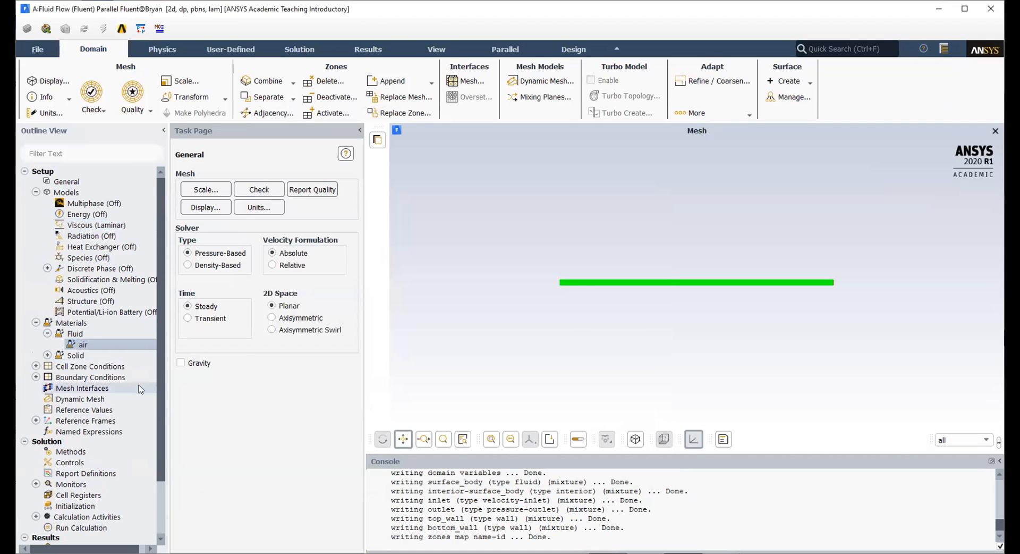
# Set the velocity magnitude of the inlet boundary condition to 10 m/s.
pyautogui.click(35, 377)
pyautogui.click(48, 388)
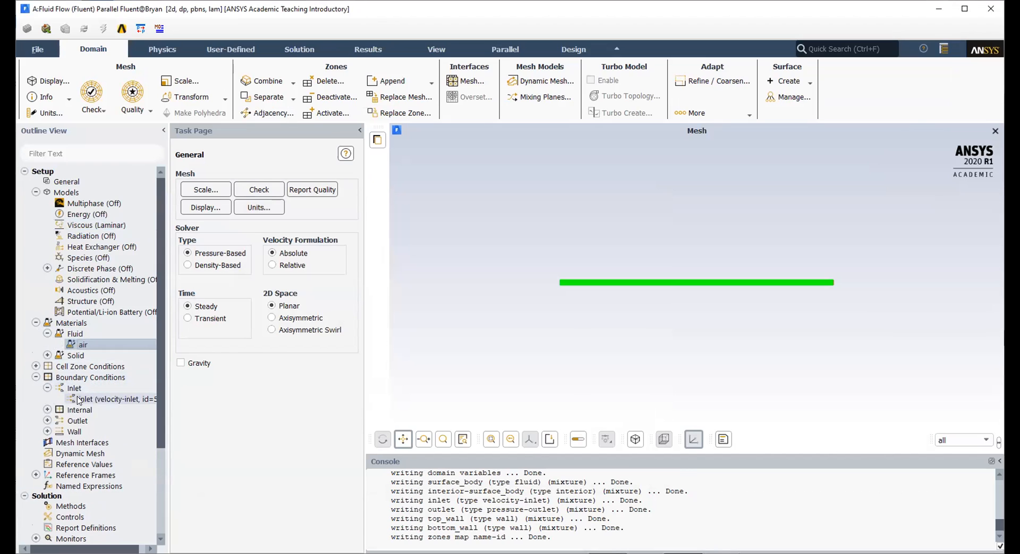
pyautogui.doubleClick(85, 399)
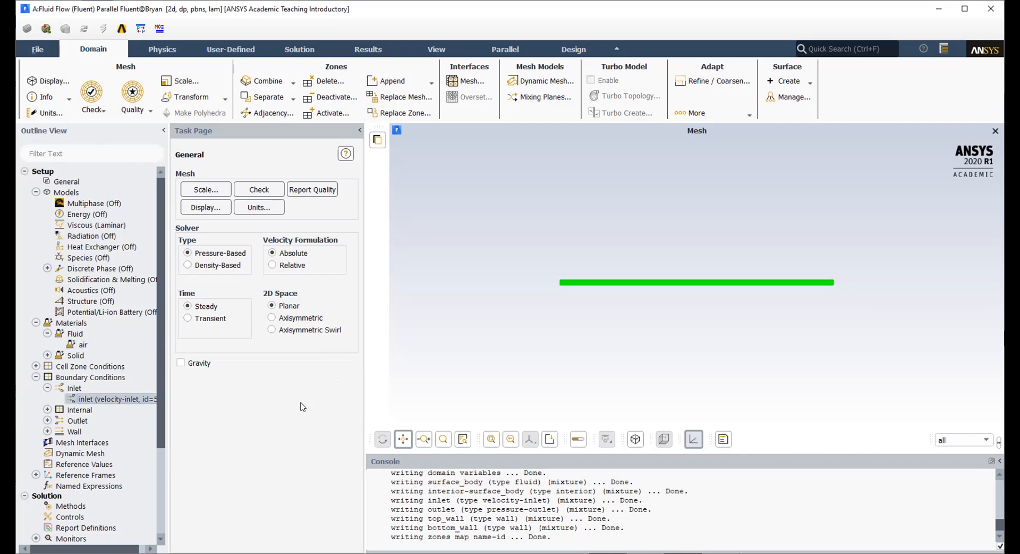
pyautogui.moveTo(336, 380); pyautogui.dragTo(294, 384)
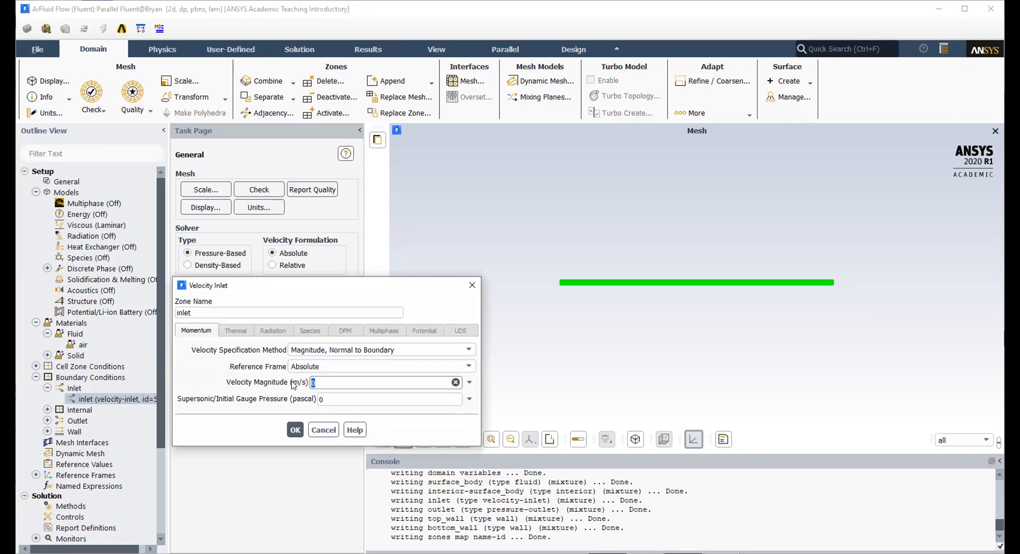
pyautogui.click(295, 430)
# Compute the reference values from the inlet.
pyautogui.scroll(-1, 104, 408)
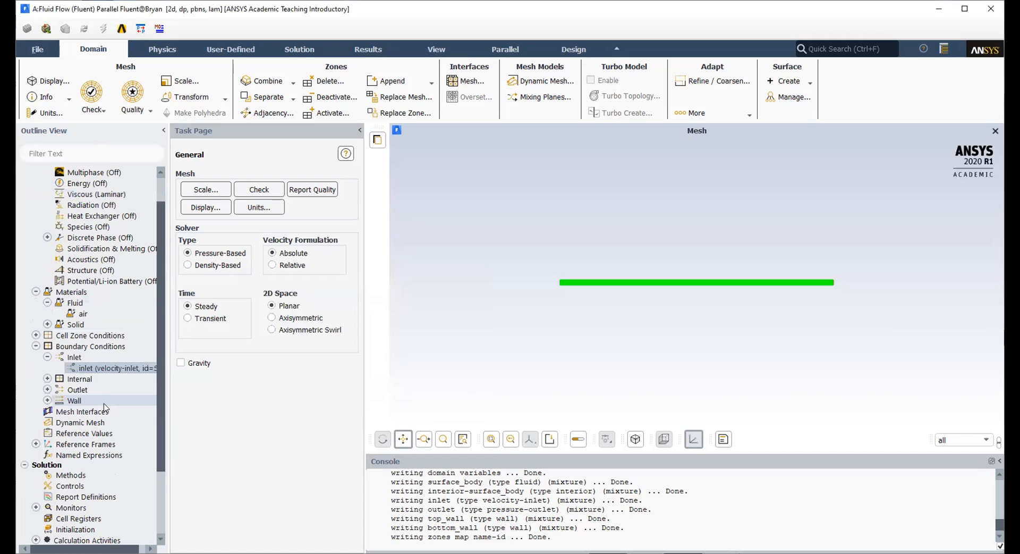
pyautogui.click(101, 434)
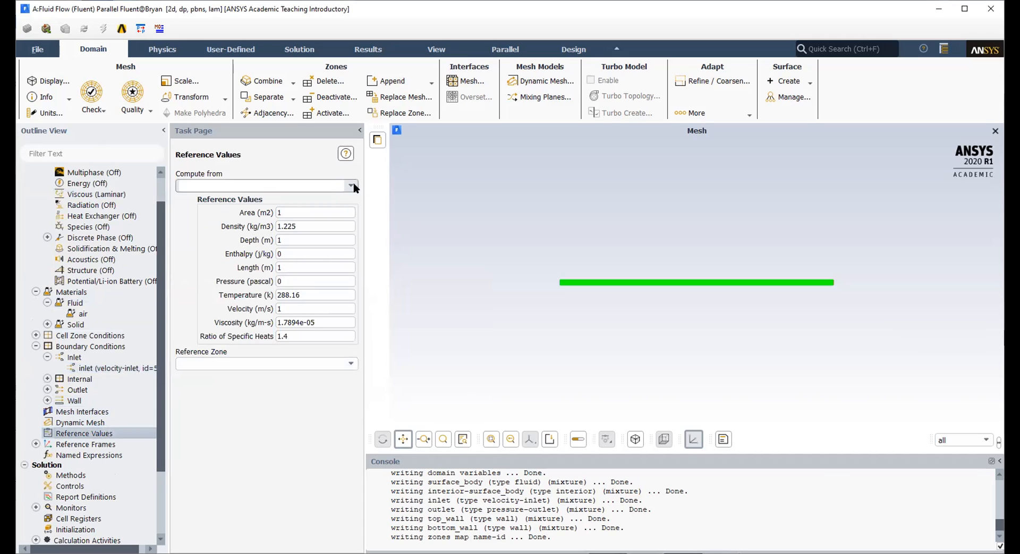
pyautogui.click(351, 185)
pyautogui.click(266, 198)
# Initialize the solution with Hybrid Initialization.
pyautogui.scroll(-3, 129, 403)
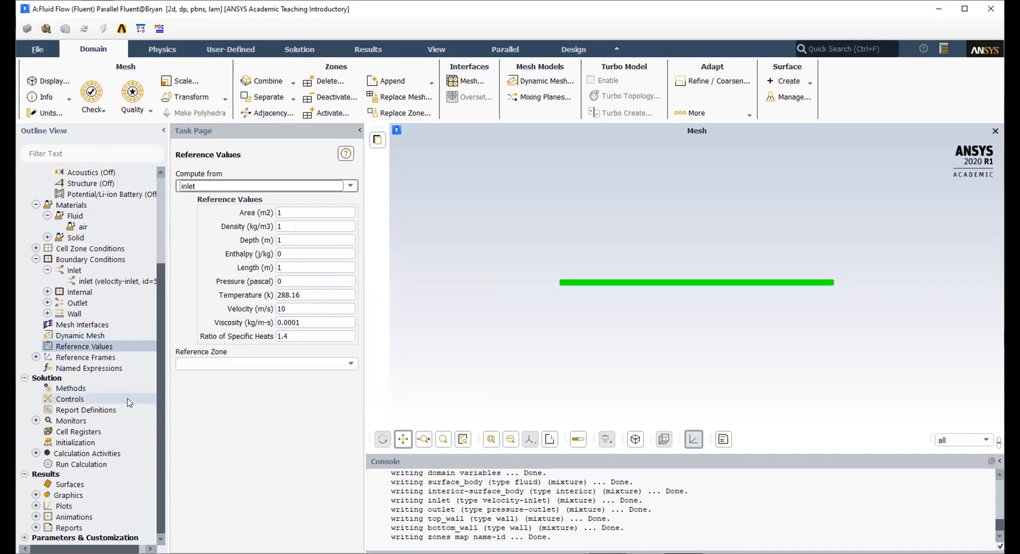
pyautogui.click(83, 443)
pyautogui.click(253, 221)
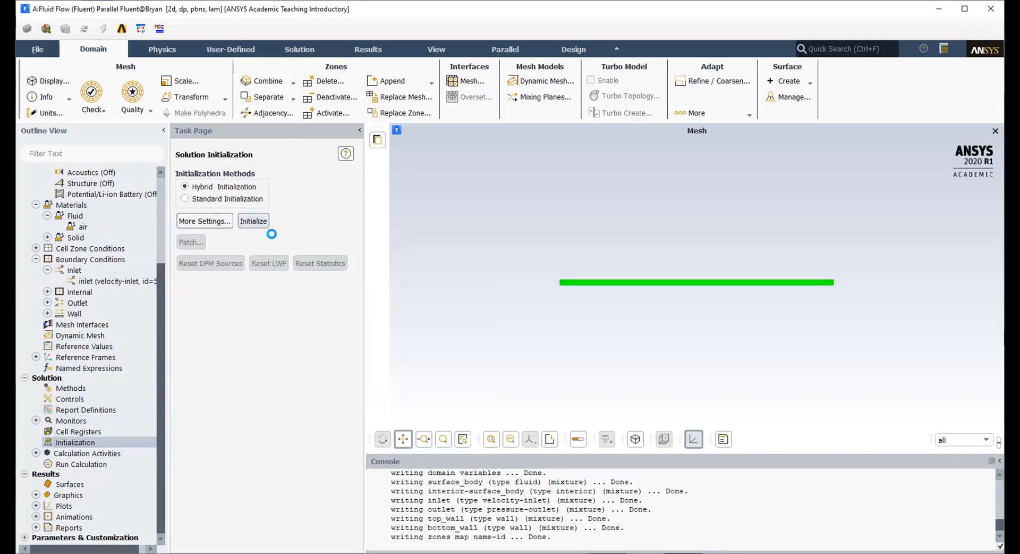
# Set the number of iterations to 500 and run the calculation to completion.
pyautogui.click(100, 464)
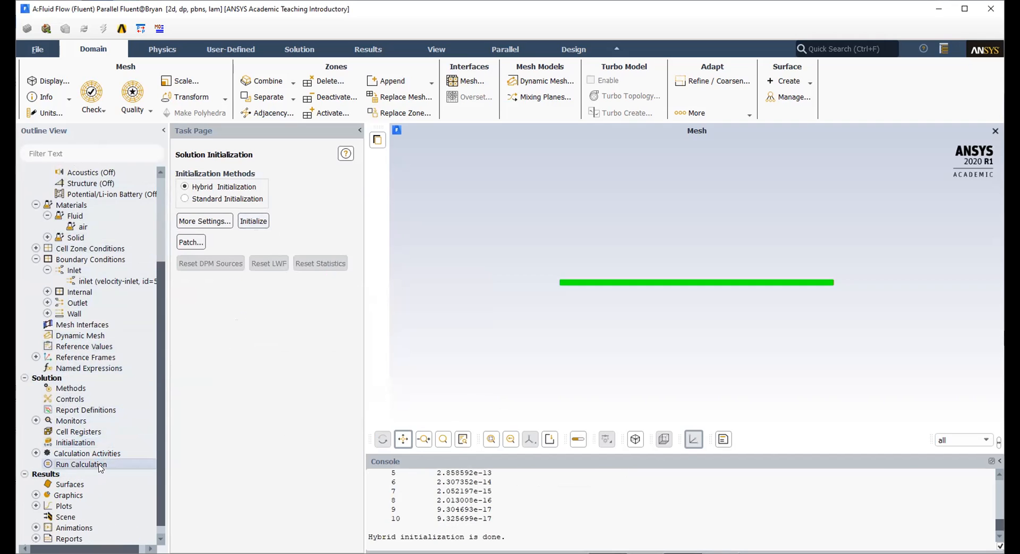
pyautogui.click(269, 438)
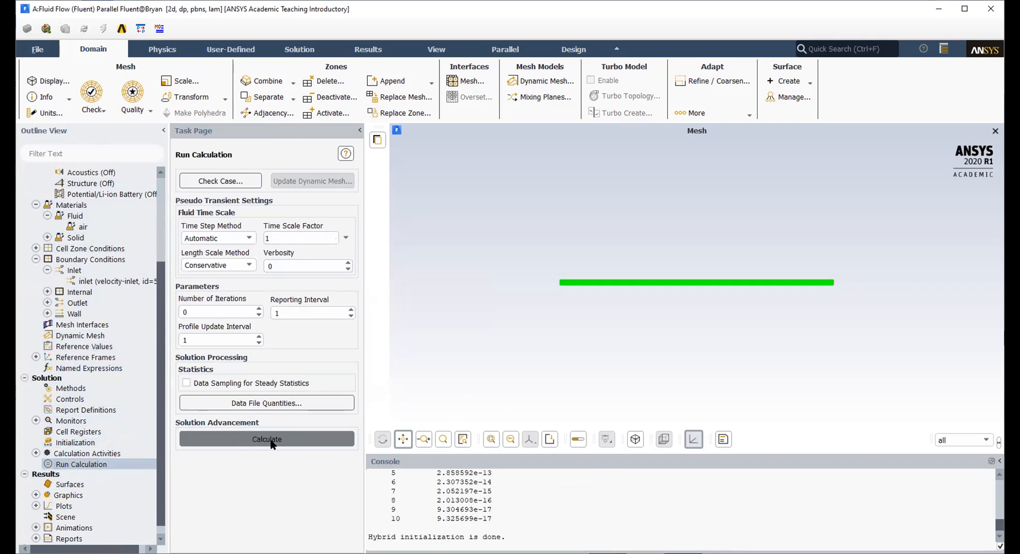
pyautogui.click(528, 296)
pyautogui.click(220, 312)
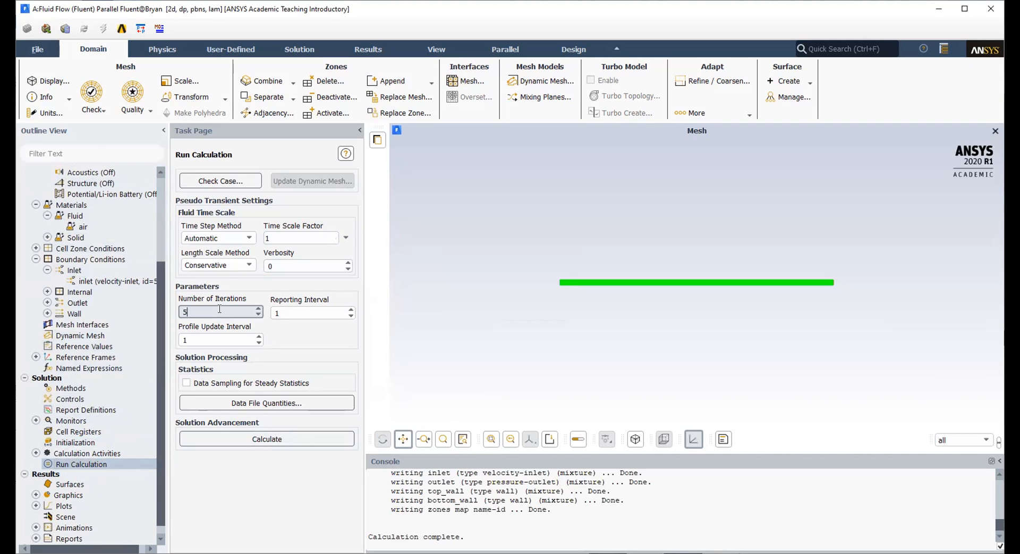
pyautogui.click(285, 437)
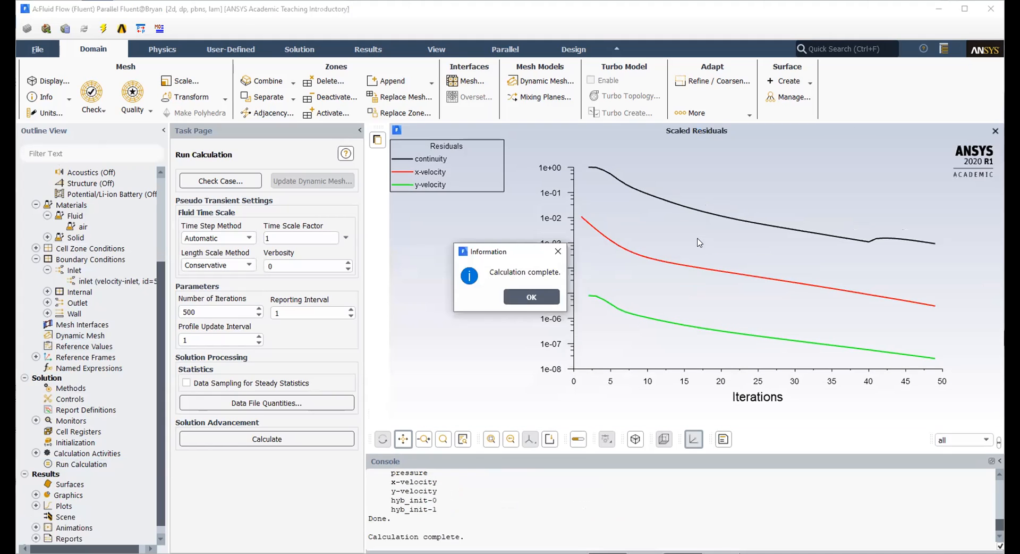
pyautogui.click(542, 298)
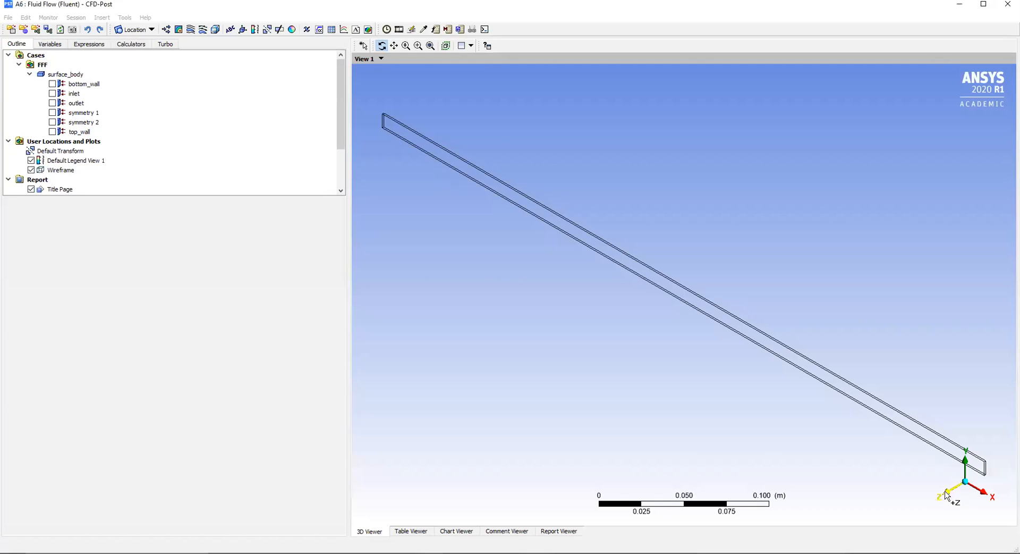
# Face the XY plane and insert Contour 1, plotting Velocity on symmetry 1 with 50 contours.
pyautogui.click(947, 494)
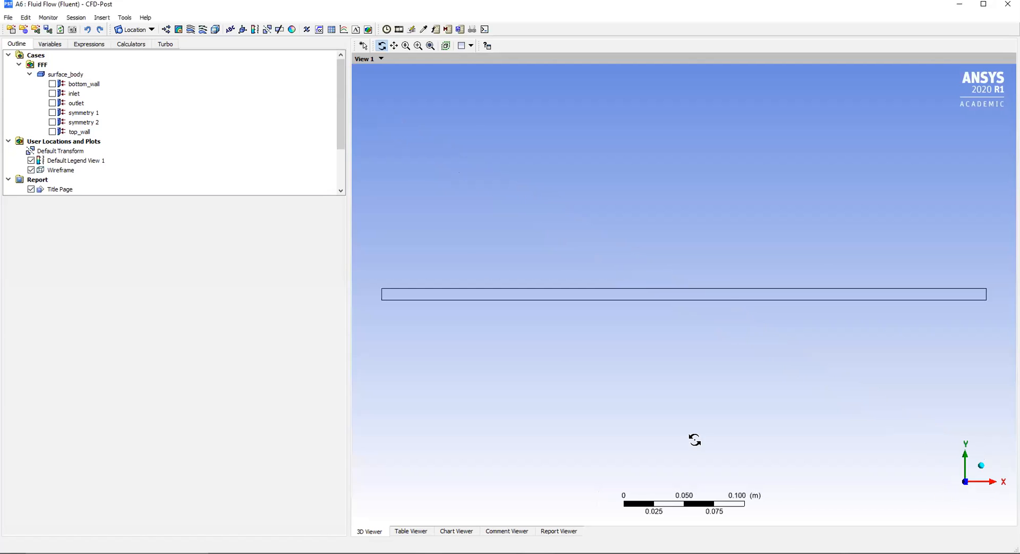
pyautogui.click(179, 31)
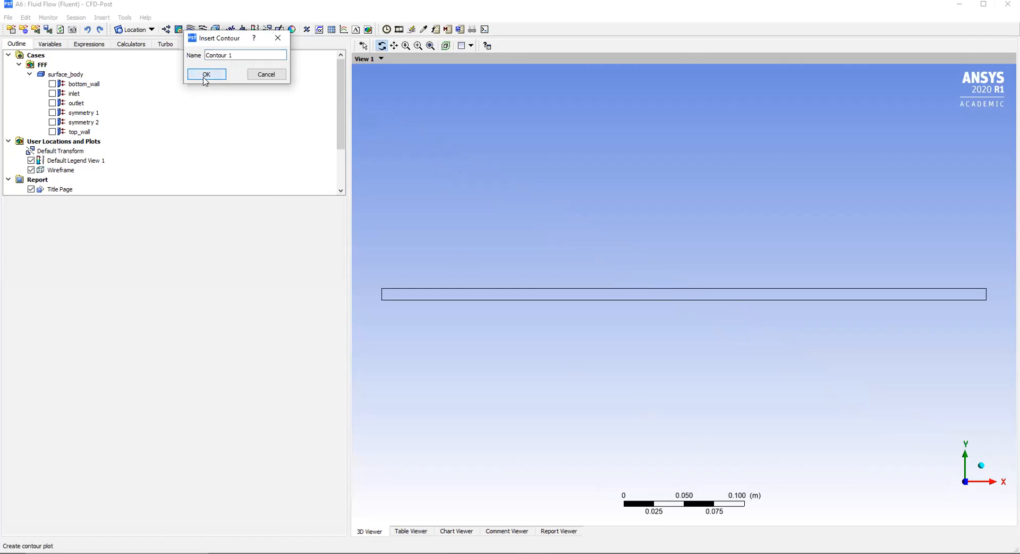
pyautogui.click(206, 77)
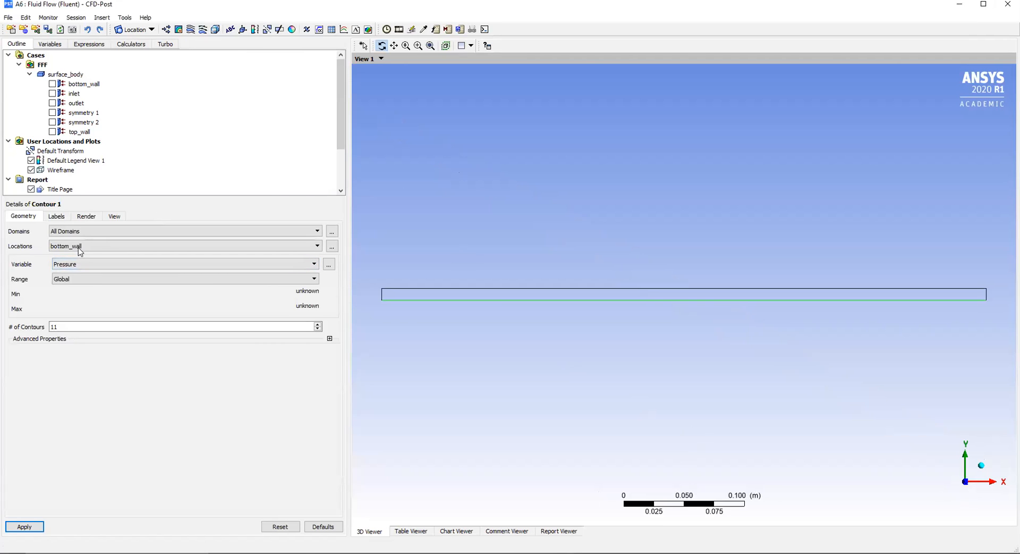
pyautogui.click(80, 246)
pyautogui.click(81, 277)
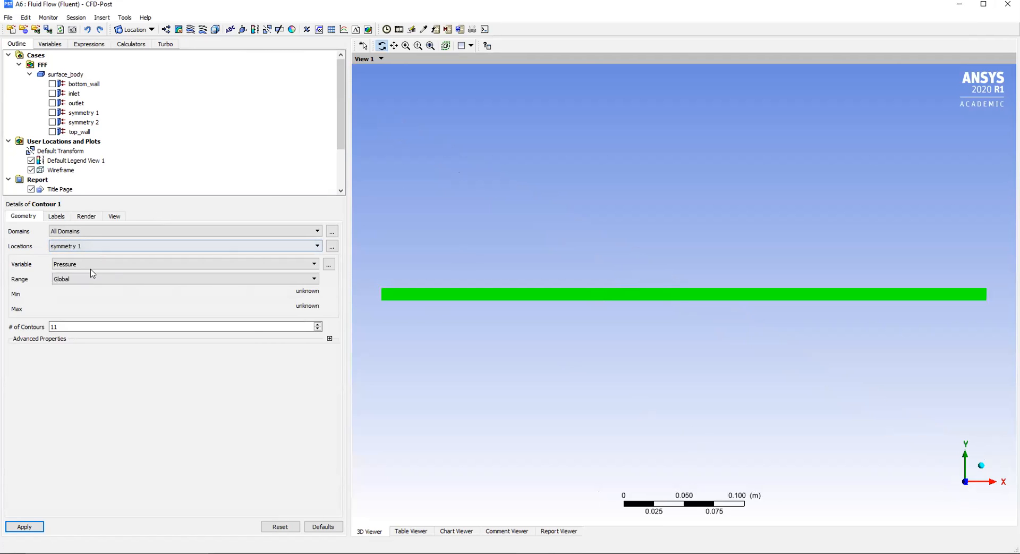
pyautogui.click(84, 328)
pyautogui.write('50')
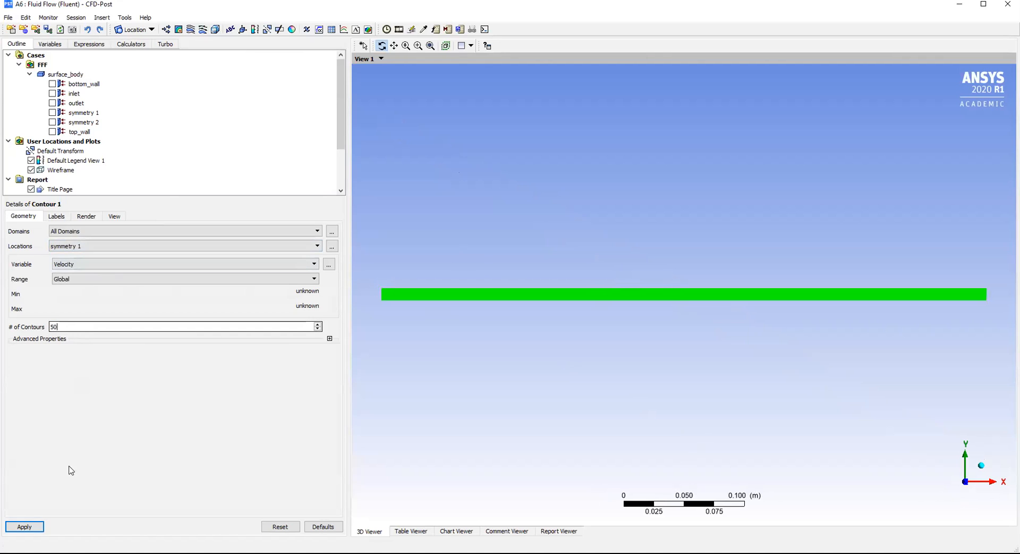
pyautogui.click(12, 523)
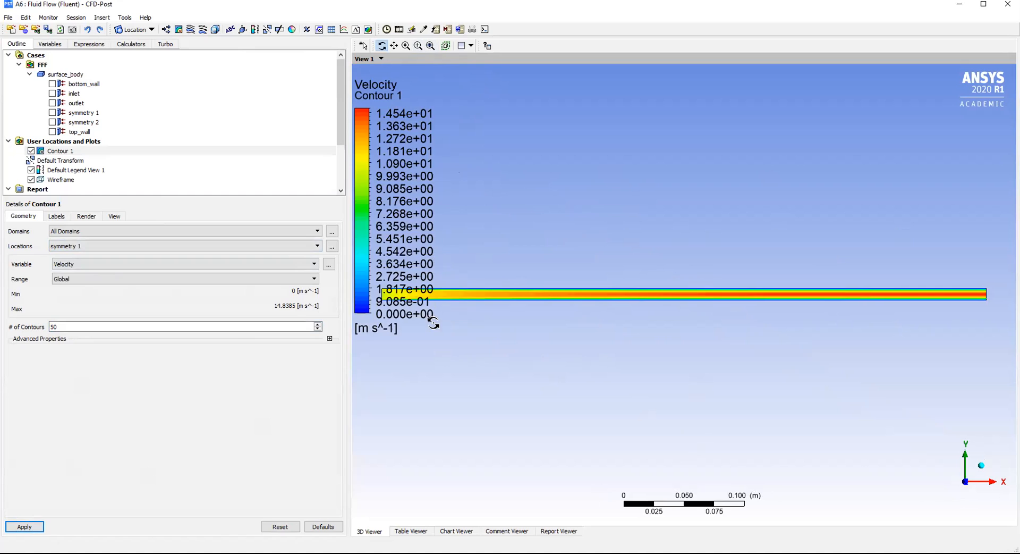
# Examine how the velocity contours develop from the inlet along the channel, close up and over its full length.
pyautogui.click(419, 46)
pyautogui.moveTo(379, 273); pyautogui.dragTo(455, 314)
pyautogui.scroll(-7, 481, 326)
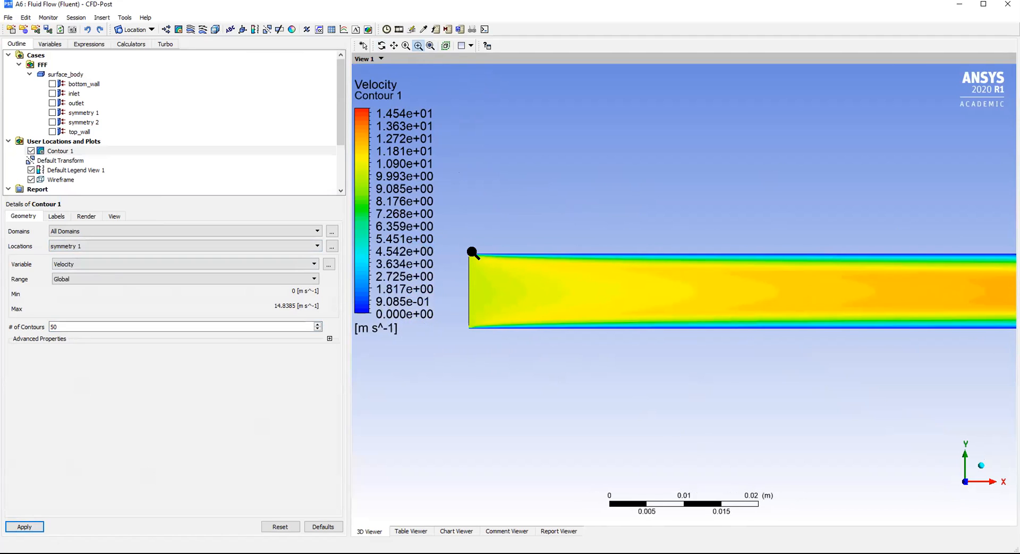
pyautogui.keyDown('shift'); pyautogui.moveTo(472, 254); pyautogui.dragTo(472, 301, button='middle'); pyautogui.keyUp('shift')
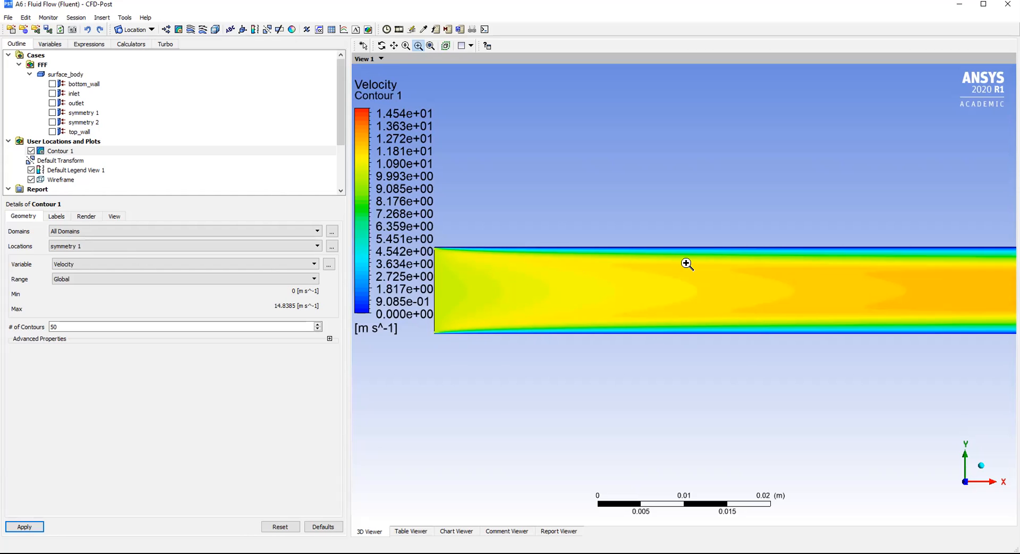
pyautogui.click(394, 46)
pyautogui.moveTo(820, 271); pyautogui.dragTo(699, 282)
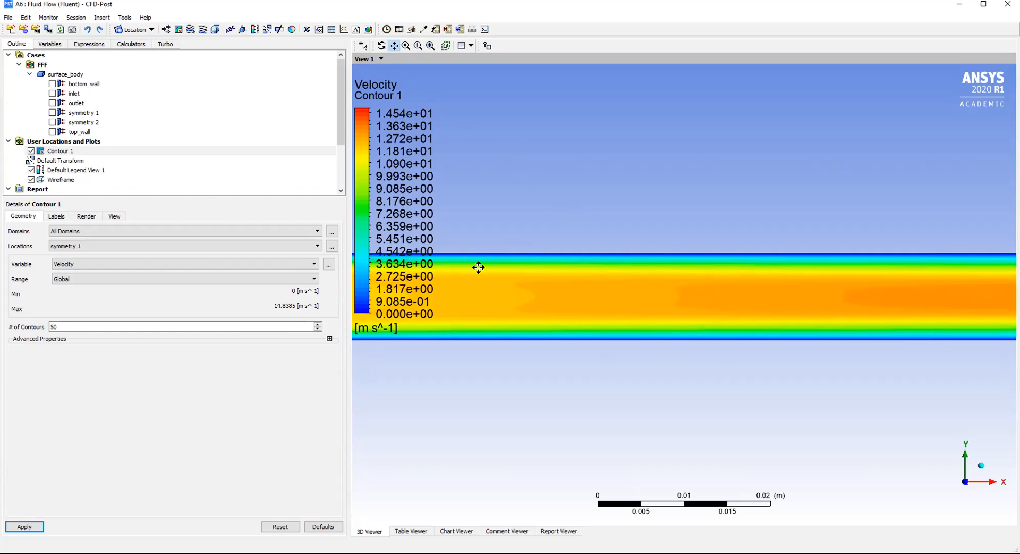
pyautogui.moveTo(818, 318); pyautogui.dragTo(608, 326)
pyautogui.moveTo(713, 300); pyautogui.dragTo(528, 297)
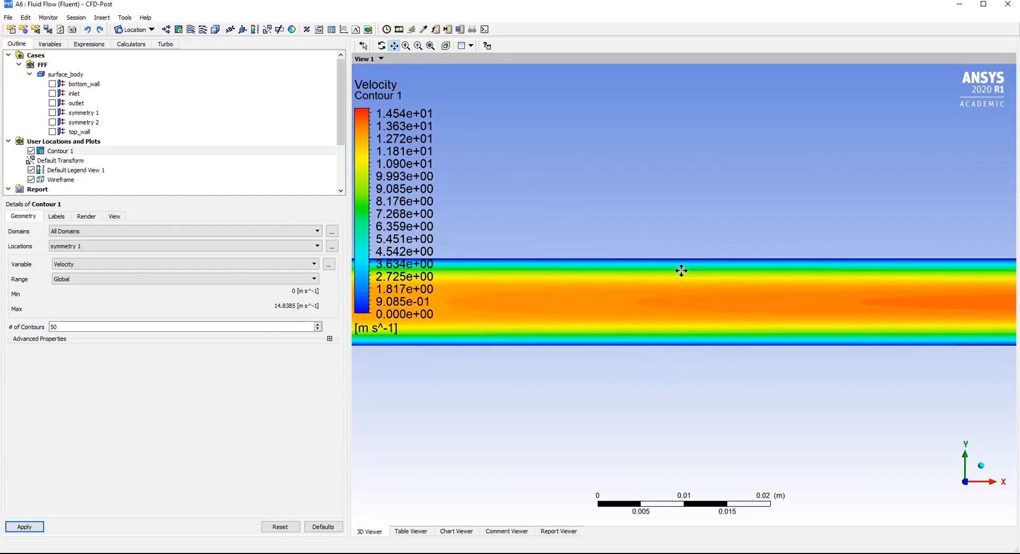
pyautogui.moveTo(784, 305); pyautogui.dragTo(646, 313)
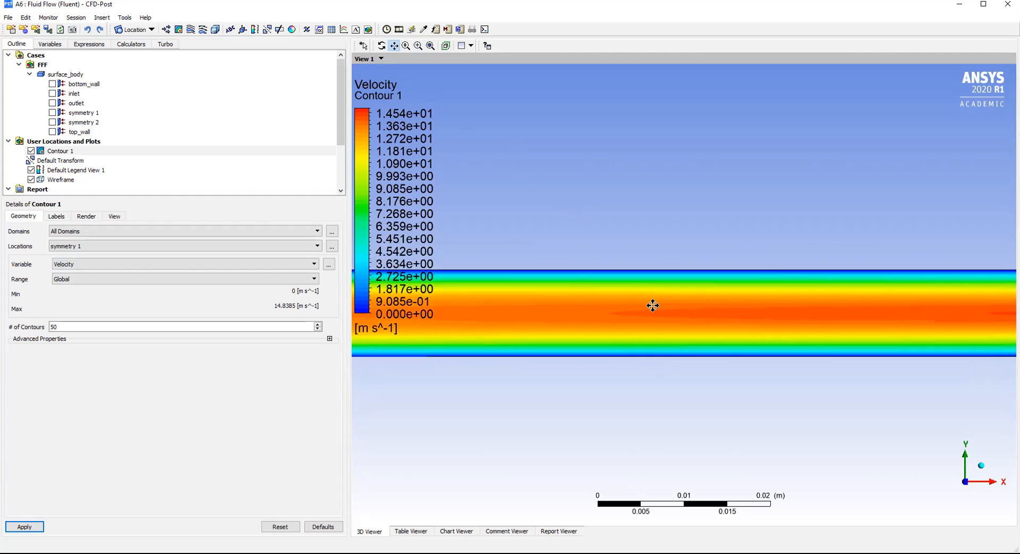
pyautogui.moveTo(747, 305); pyautogui.dragTo(722, 310)
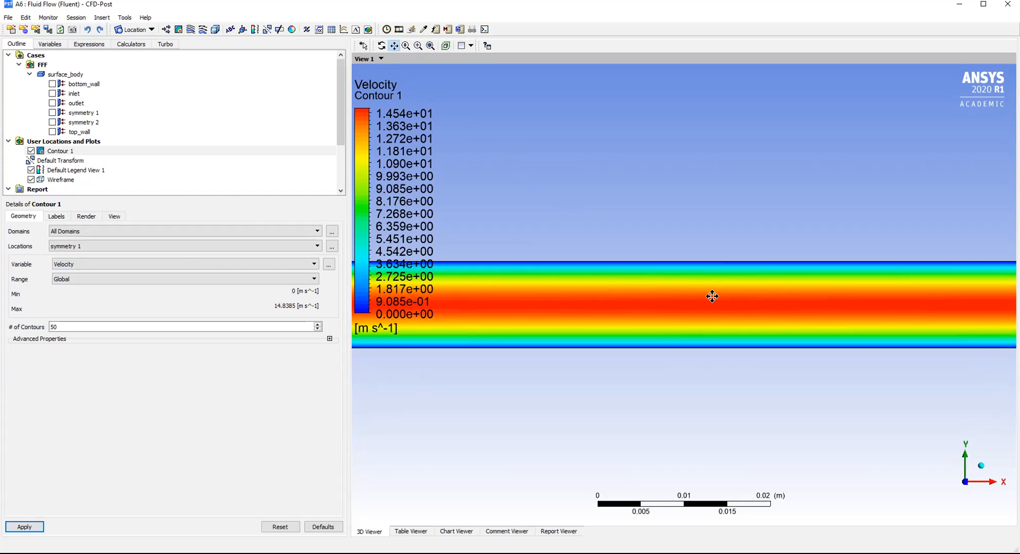
pyautogui.moveTo(759, 312); pyautogui.dragTo(731, 296)
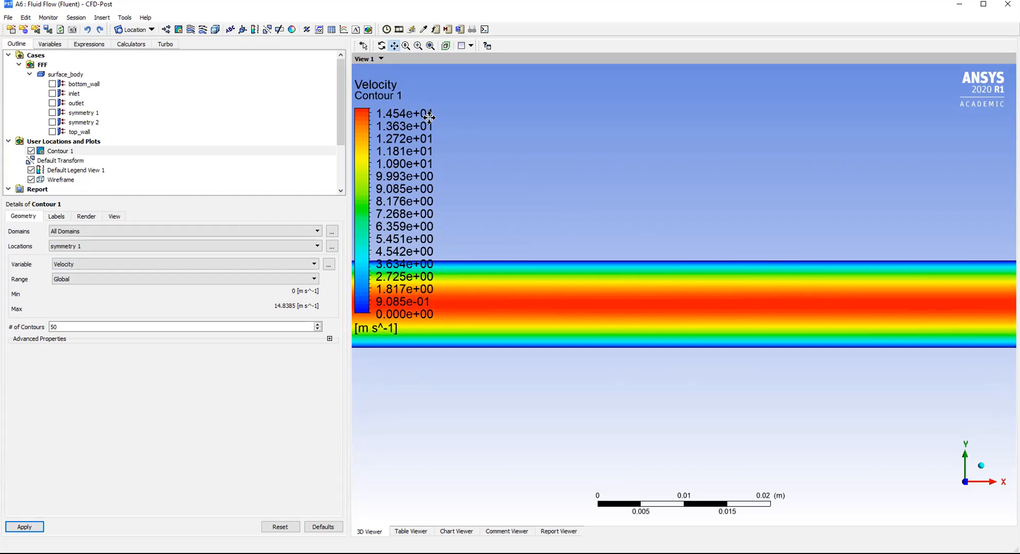
pyautogui.moveTo(818, 288); pyautogui.dragTo(686, 301)
pyautogui.moveTo(794, 320); pyautogui.dragTo(822, 270)
pyautogui.scroll(-10, 654, 307)
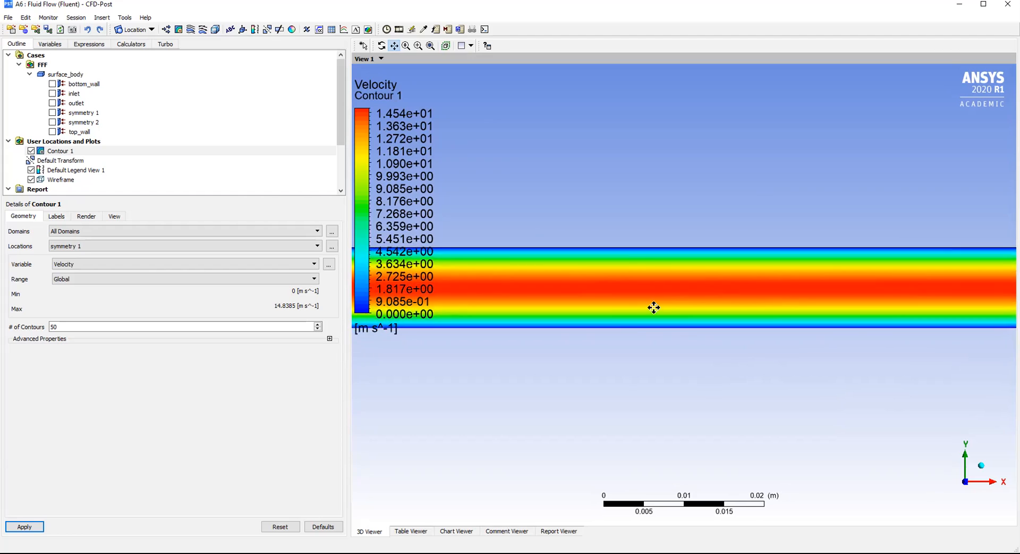
pyautogui.moveTo(578, 312); pyautogui.dragTo(800, 332)
pyautogui.scroll(-4, 629, 310)
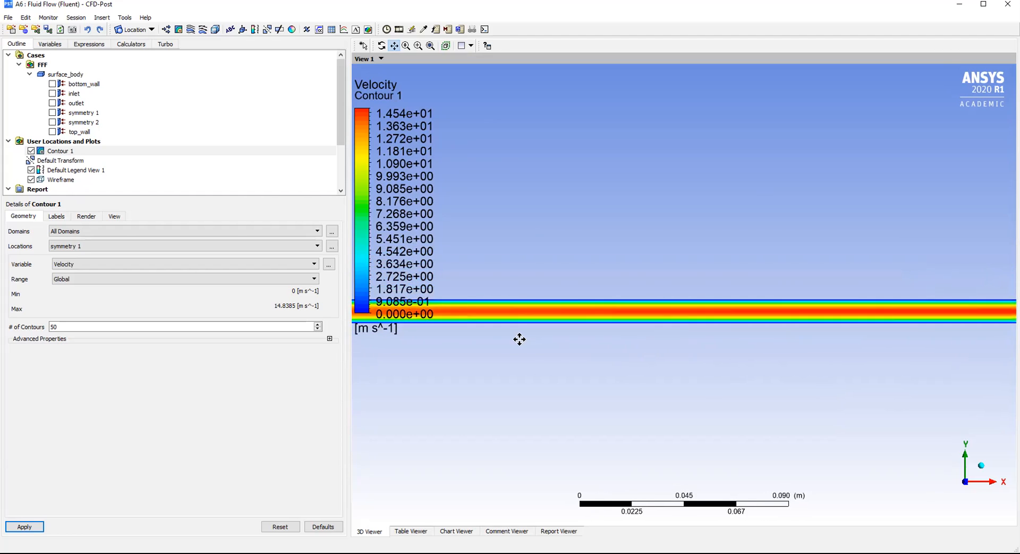
pyautogui.moveTo(599, 298); pyautogui.dragTo(635, 298)
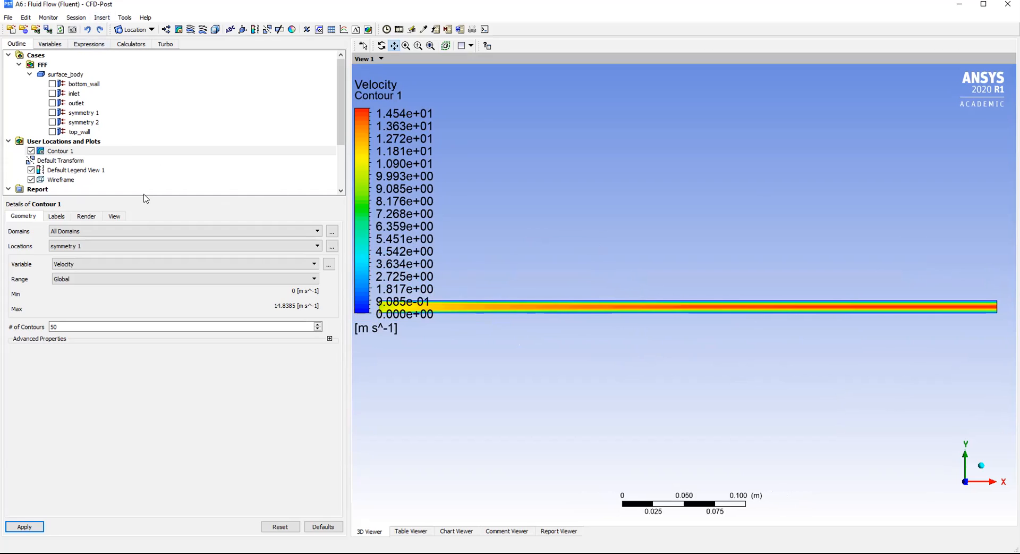
# Insert a line location named One Quarter.
pyautogui.click(102, 18)
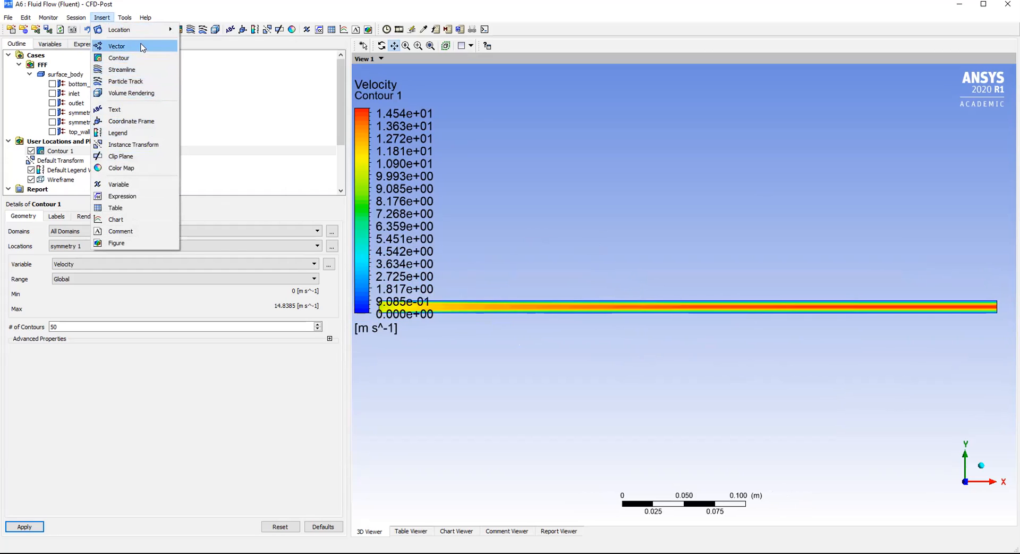
pyautogui.moveTo(163, 29)
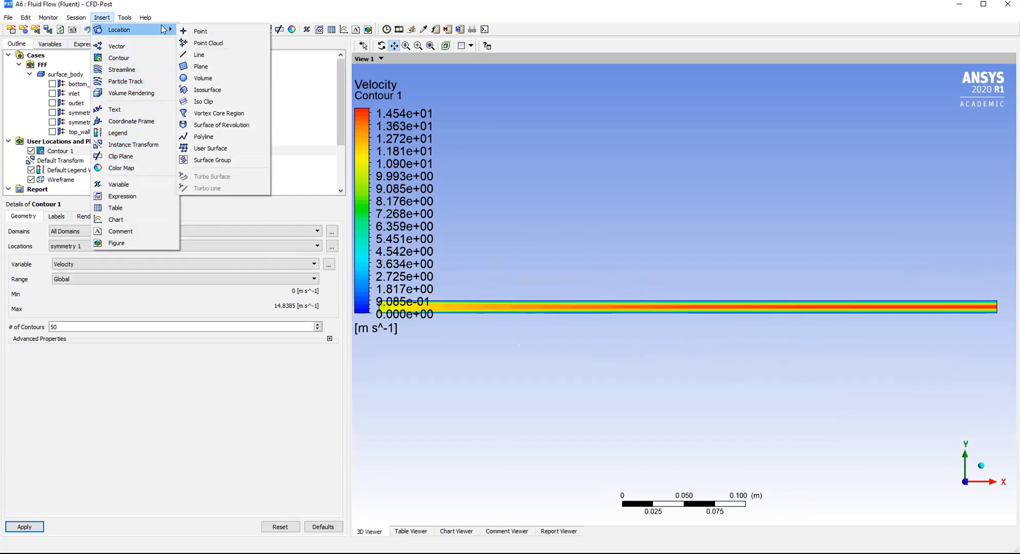
pyautogui.click(220, 55)
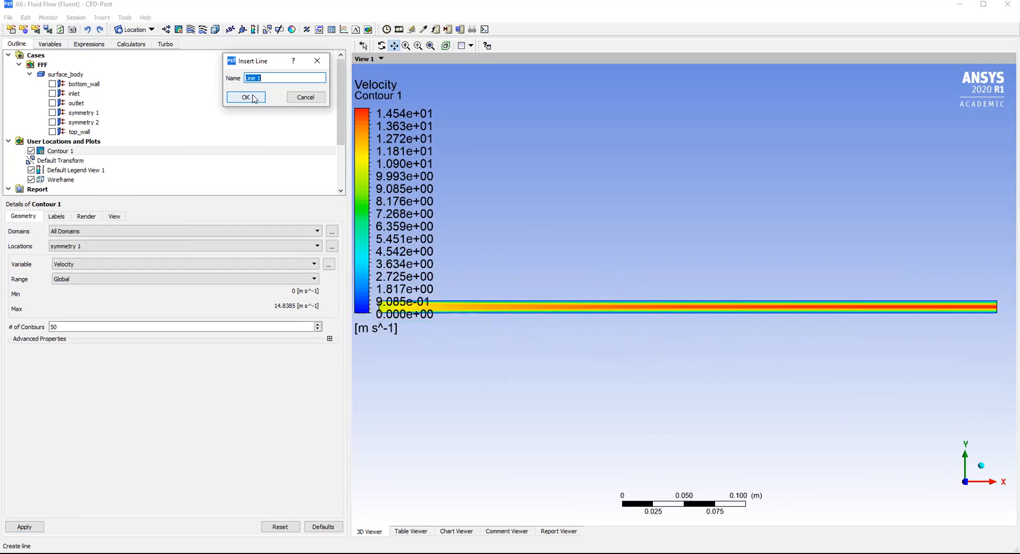
pyautogui.press('BackSpace')
pyautogui.write('O')
pyautogui.press('Return')
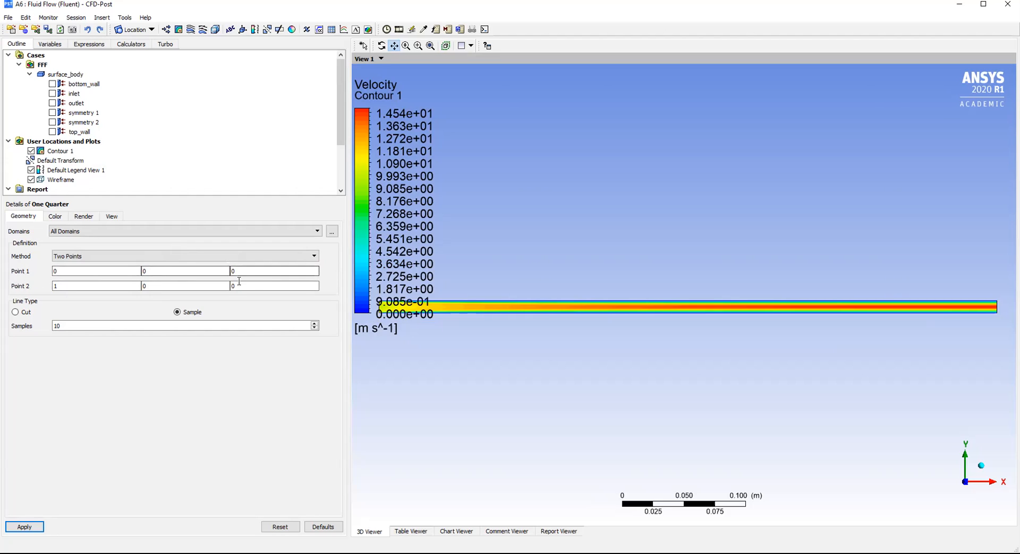
# Define the One Quarter line by two points, from (0.125, 0, 0) to (0.125, 0.01, 0).
pyautogui.click(62, 270)
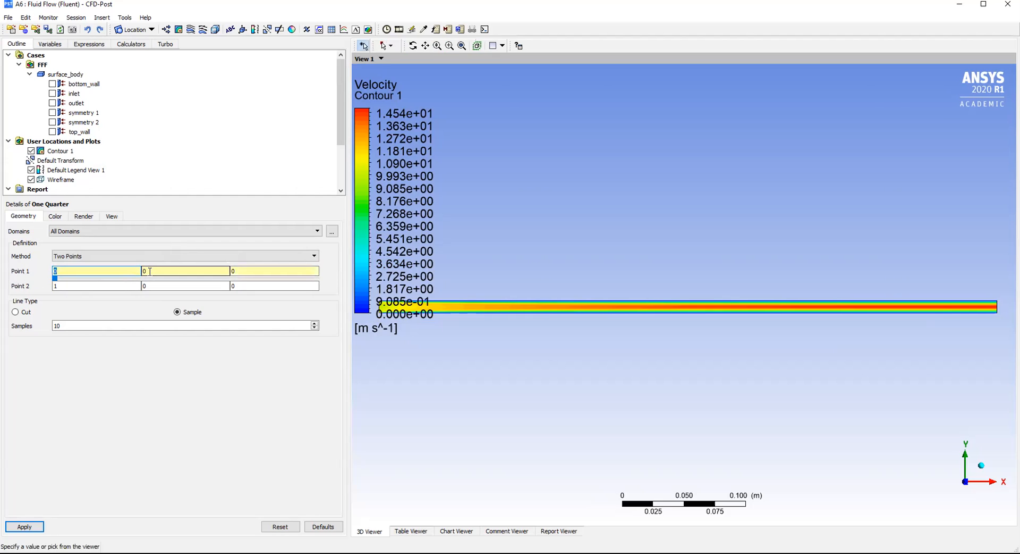
pyautogui.press('Tab')
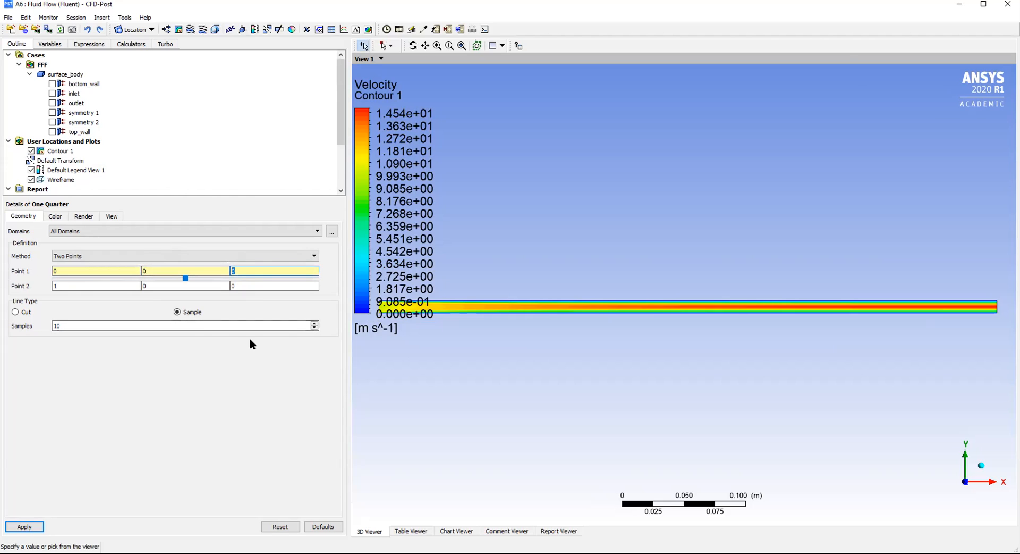
pyautogui.click(89, 270)
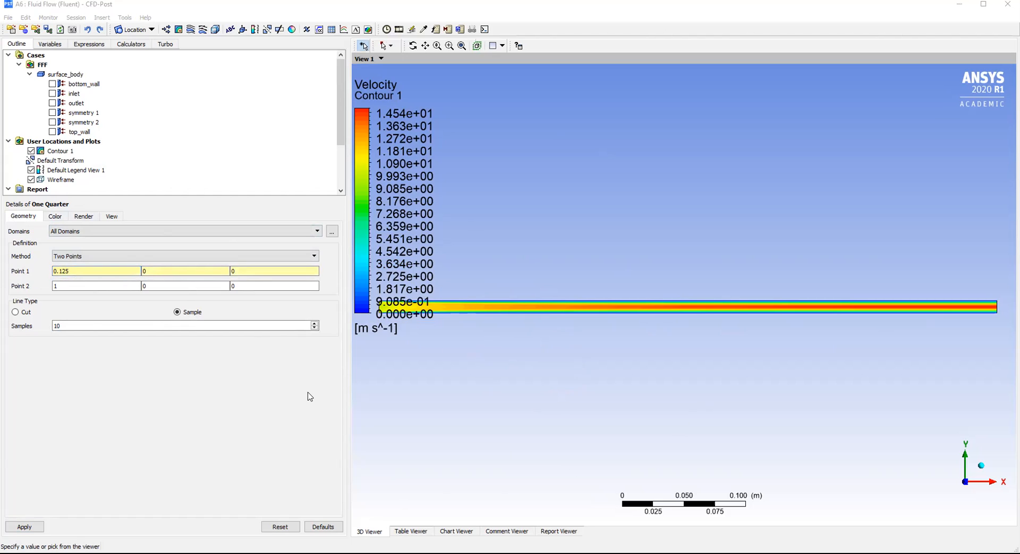
pyautogui.click(114, 271)
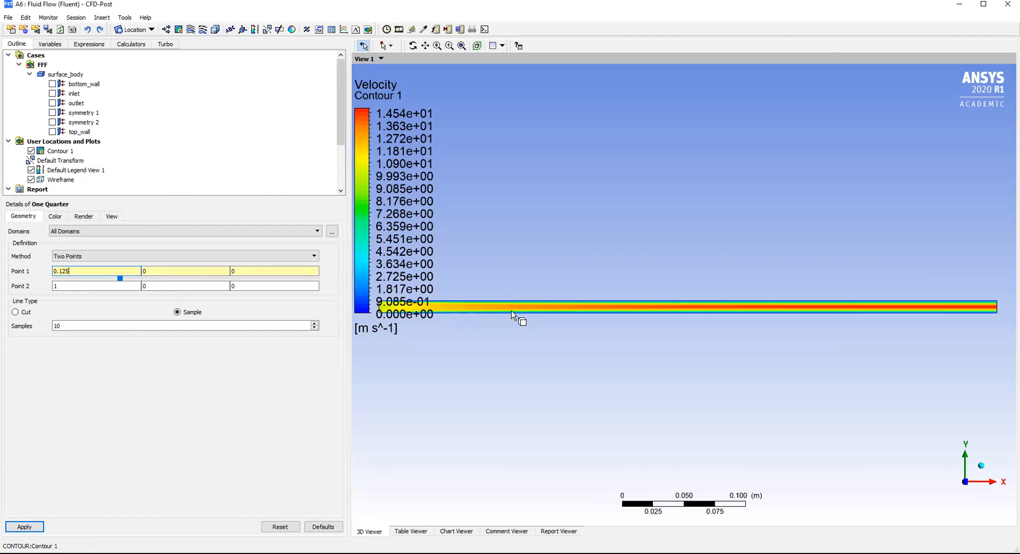
pyautogui.press('Tab')
pyautogui.click(114, 285)
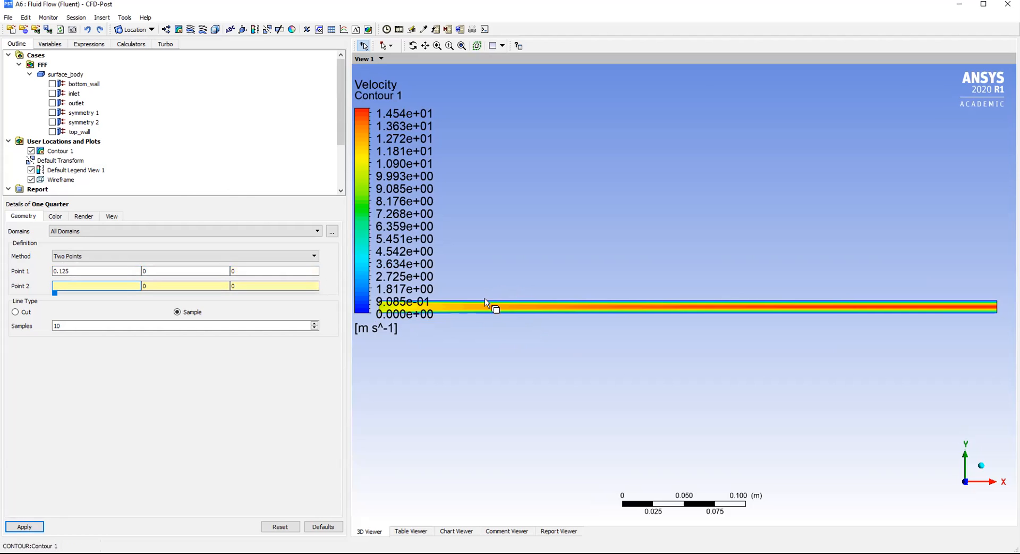
pyautogui.click(176, 309)
pyautogui.write('01')
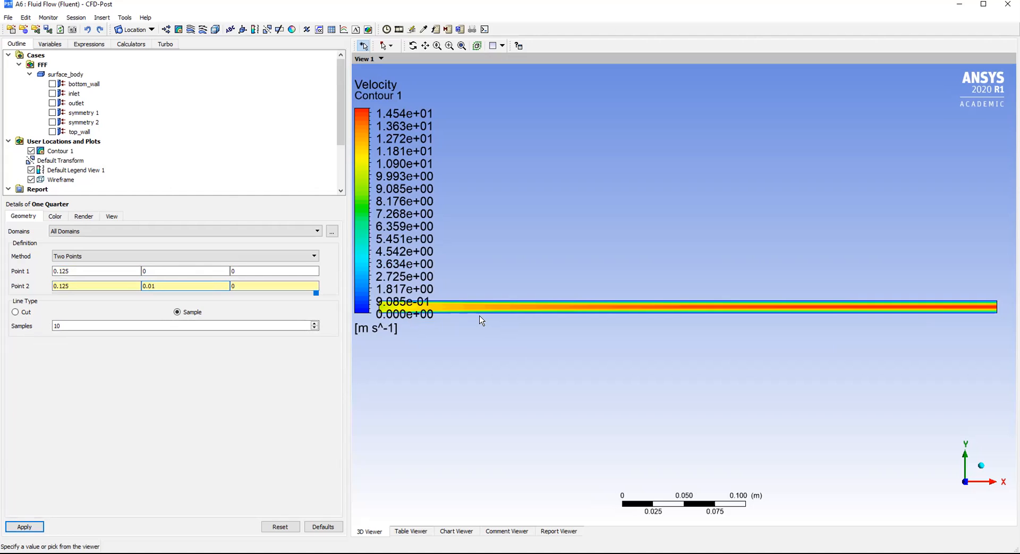
# Set the One Quarter line's number of samples to 100 and apply the line definition.
pyautogui.click(84, 326)
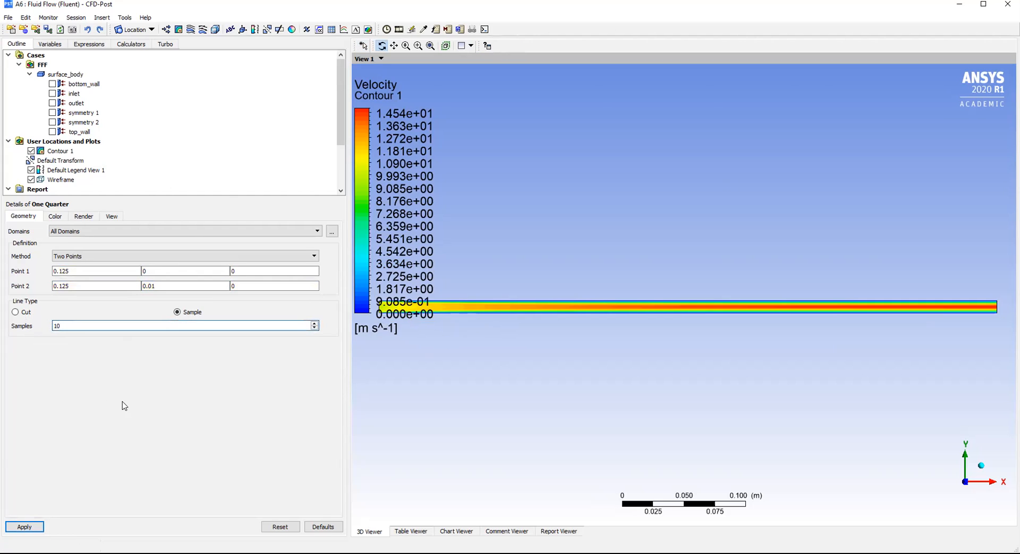
pyautogui.write('0')
pyautogui.click(25, 526)
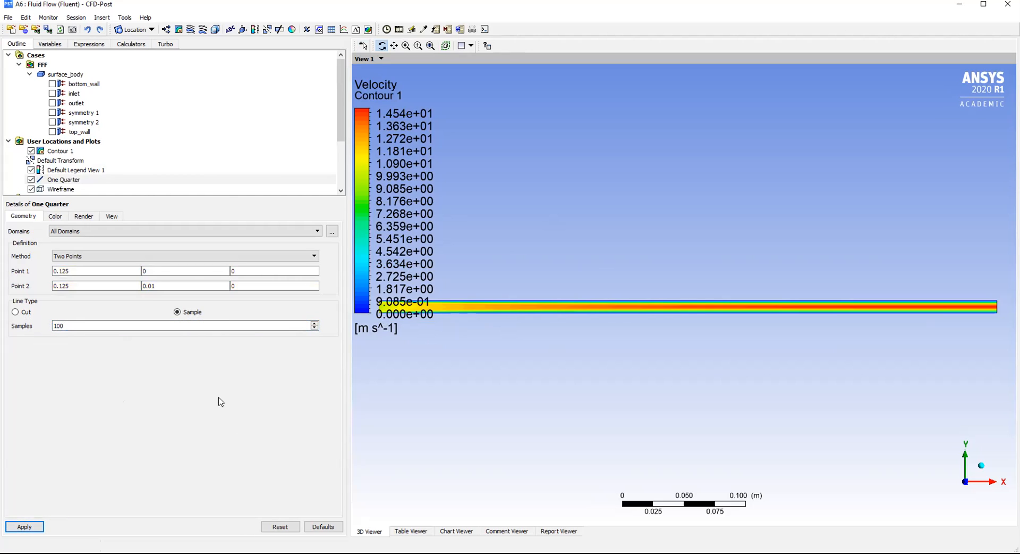
# Hide Contour 1 and inspect the One Quarter line's position across the channel.
pyautogui.click(30, 151)
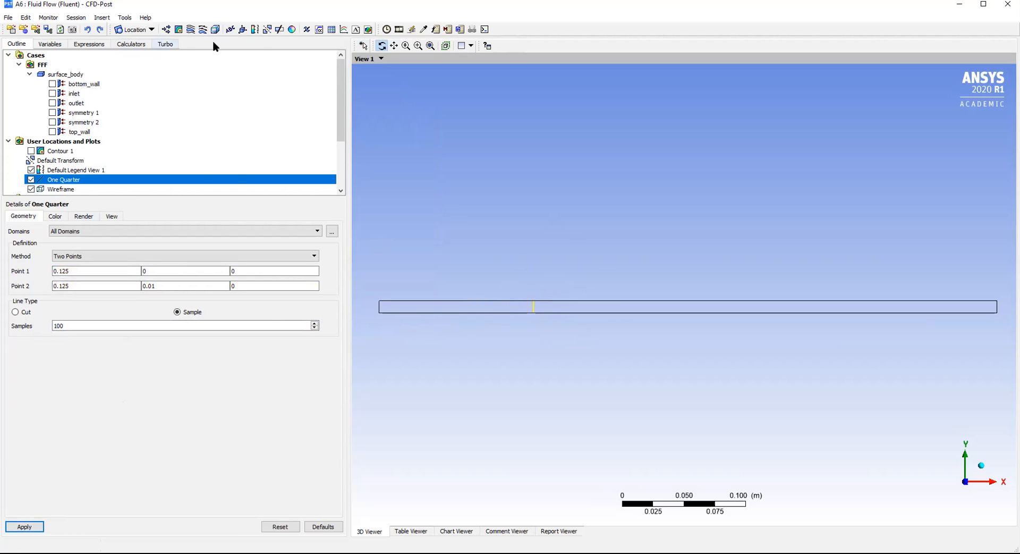
pyautogui.click(419, 45)
pyautogui.moveTo(512, 288); pyautogui.dragTo(557, 334)
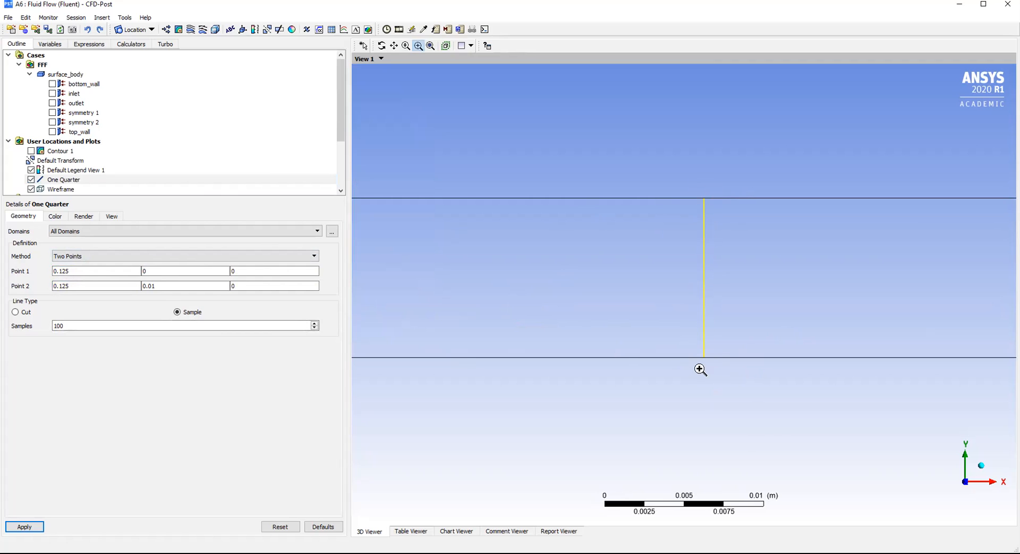
pyautogui.moveTo(712, 342); pyautogui.dragTo(791, 353)
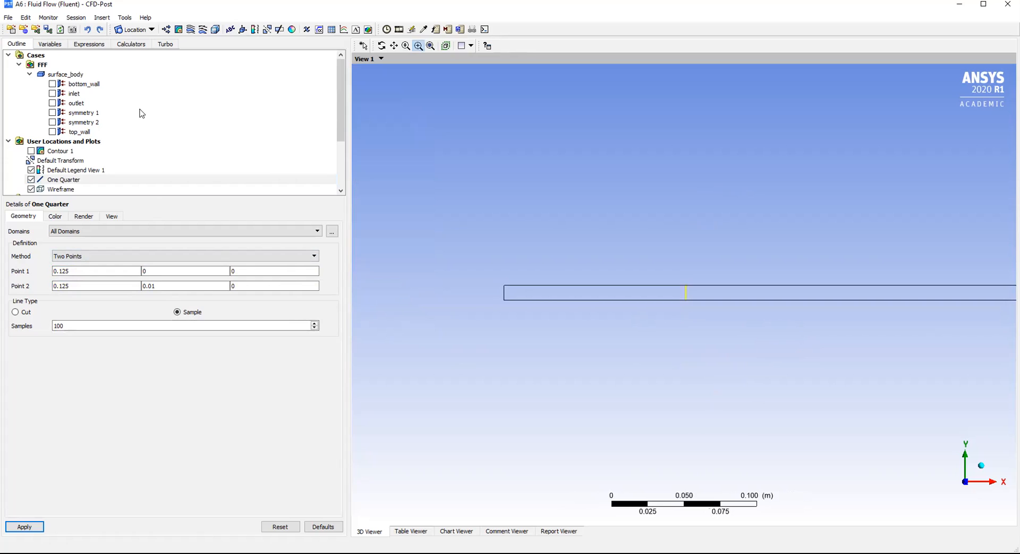
# Insert a new line location named Middle.
pyautogui.click(103, 18)
pyautogui.moveTo(140, 32)
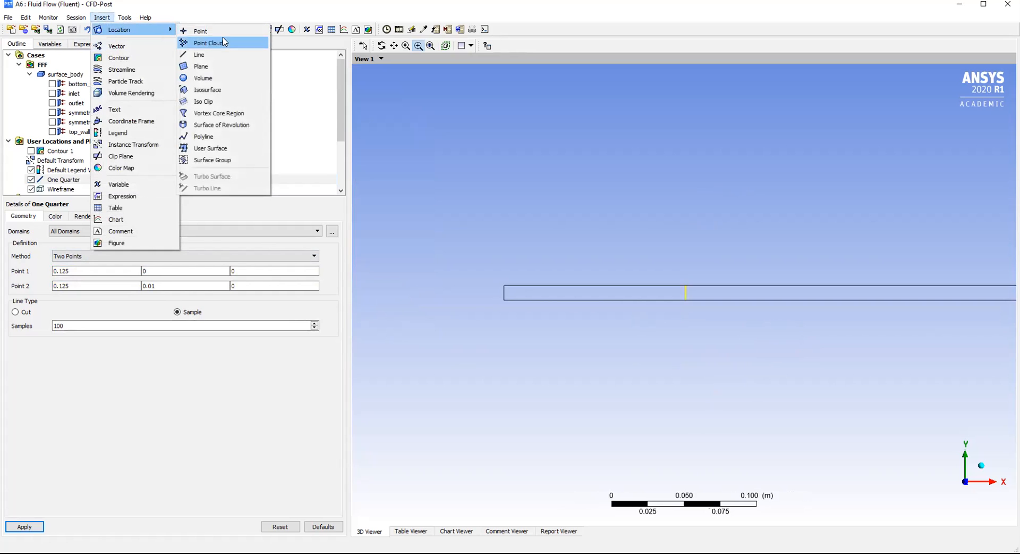
pyautogui.click(222, 38)
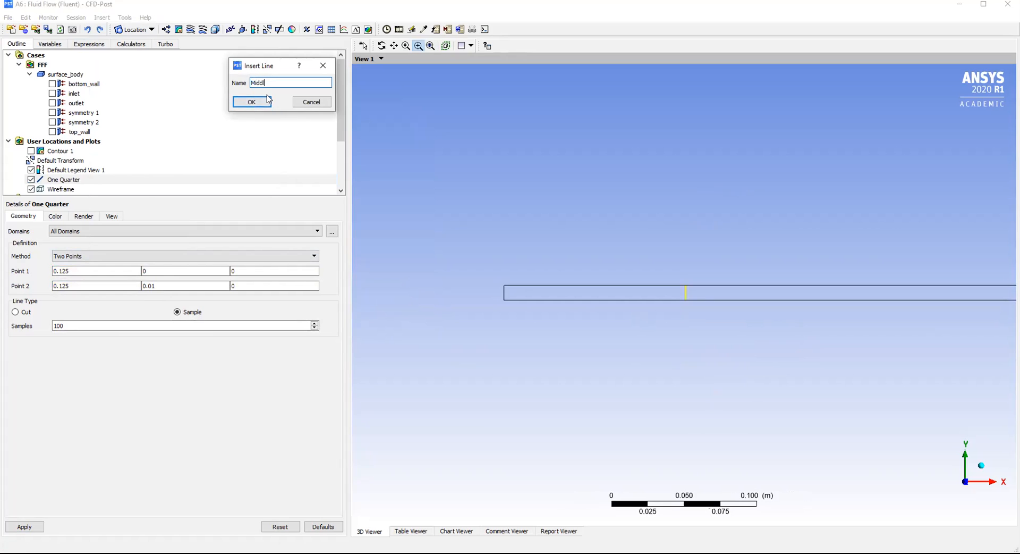
pyautogui.click(251, 103)
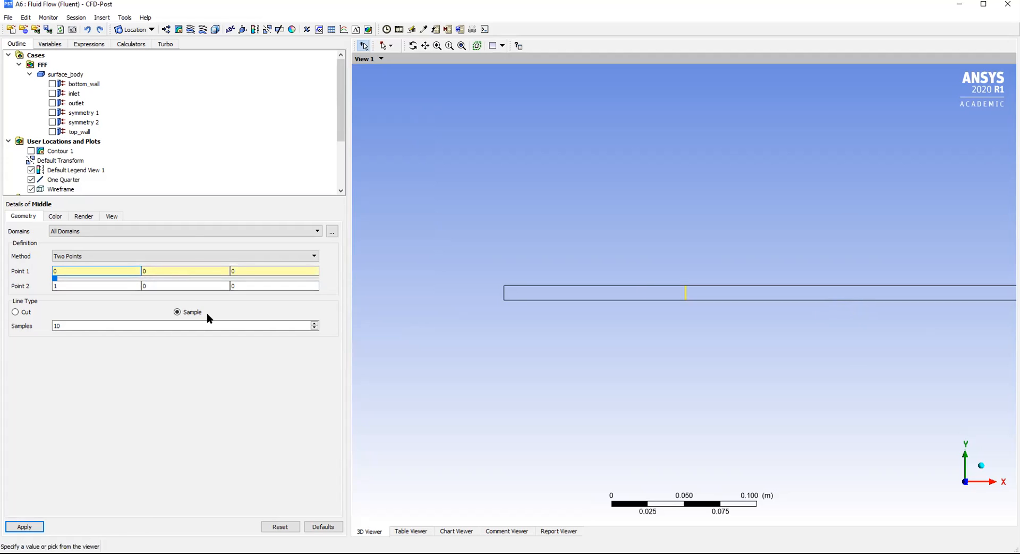
# Define the Middle line by two points, from (0.25, 0, 0) to (0.25, 0.01, 0).
pyautogui.write('.25')
pyautogui.click(76, 287)
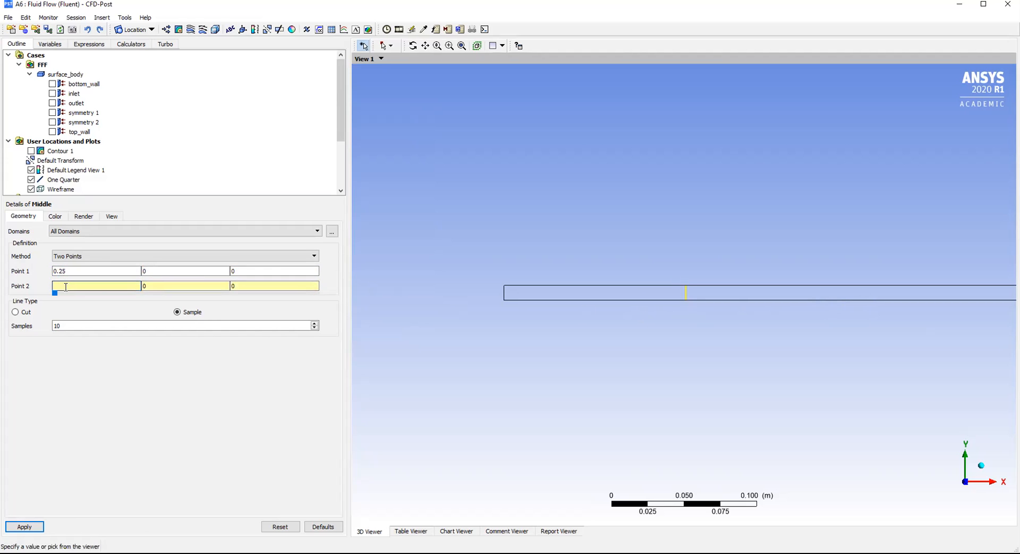
pyautogui.write('0.25')
pyautogui.doubleClick(152, 287)
pyautogui.write('0.01')
# Set the Middle line's number of samples to 100 and apply the line definition.
pyautogui.click(80, 323)
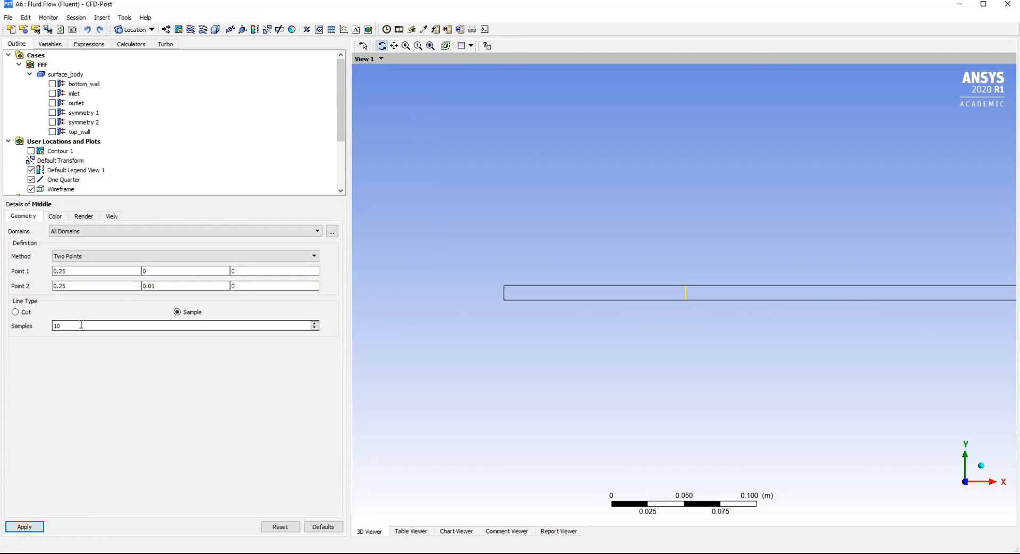
pyautogui.click(25, 526)
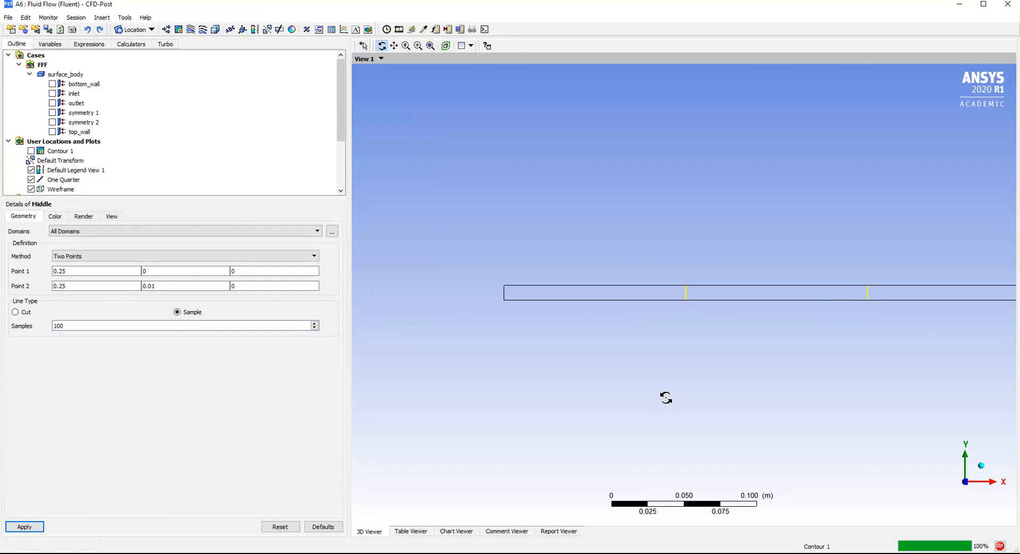
pyautogui.scroll(-5, 845, 305)
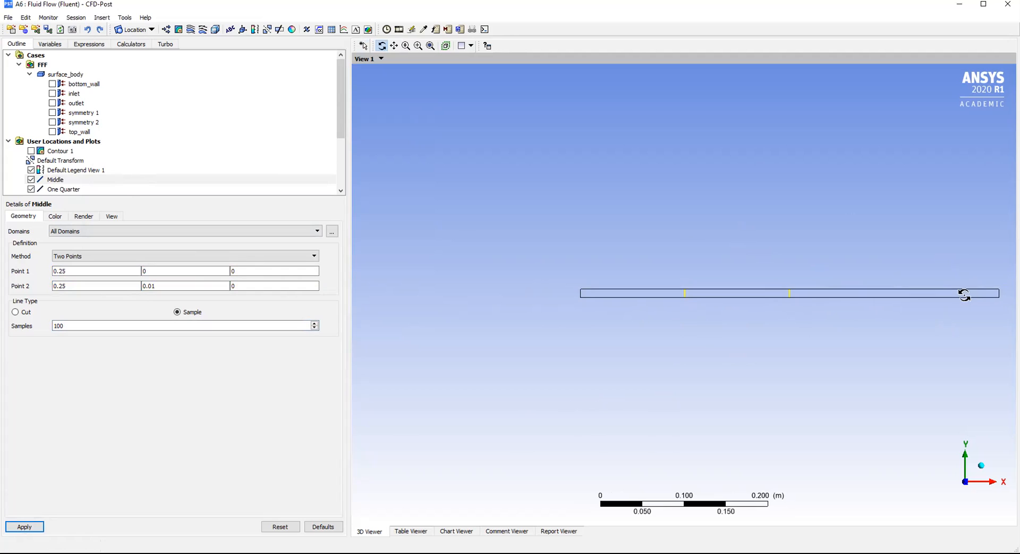
pyautogui.click(102, 17)
pyautogui.moveTo(131, 31)
pyautogui.click(224, 41)
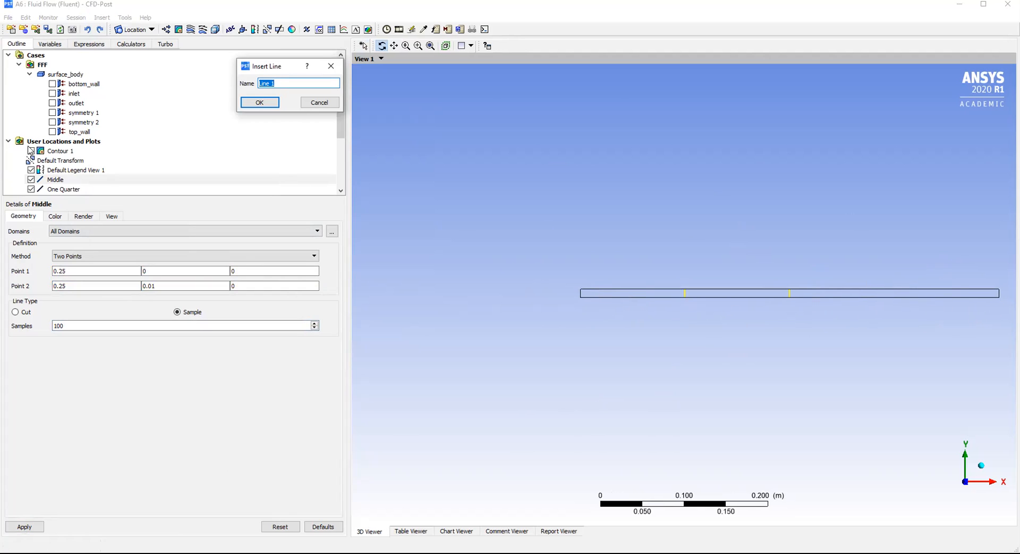
pyautogui.click(326, 103)
# Show Contour 1 to examine how the velocity develops along the channel from the inlet, and hide it again.
pyautogui.click(35, 150)
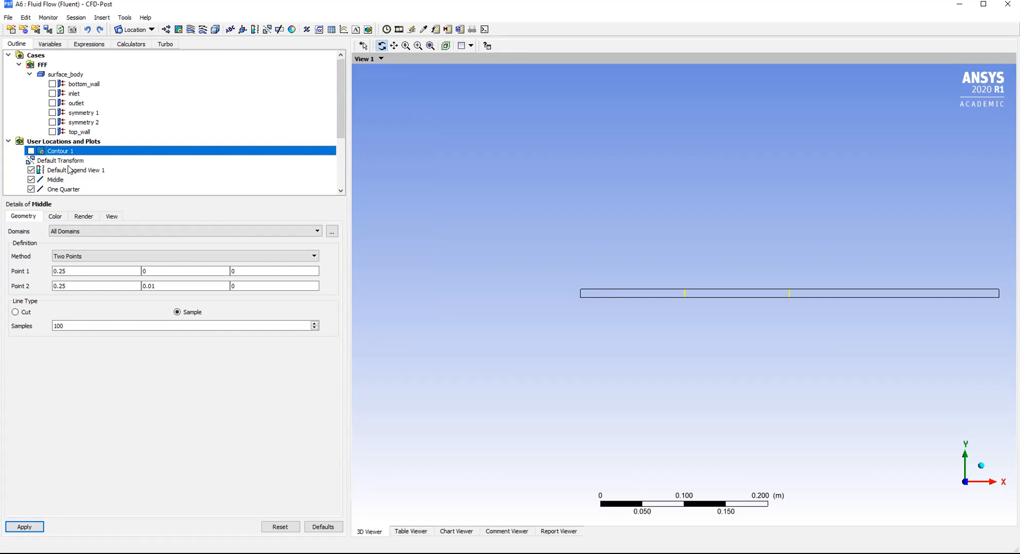
pyautogui.click(30, 151)
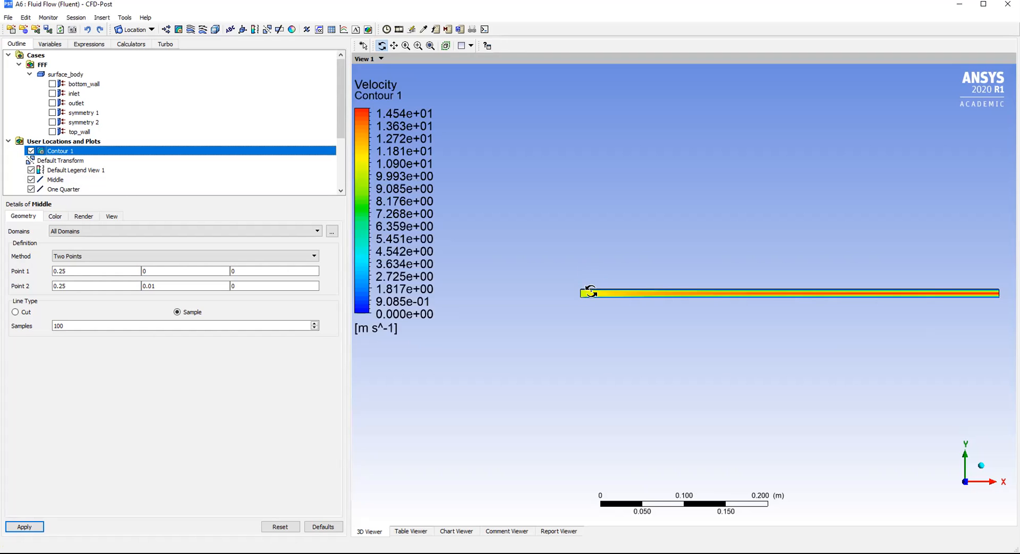
pyautogui.scroll(3, 591, 292)
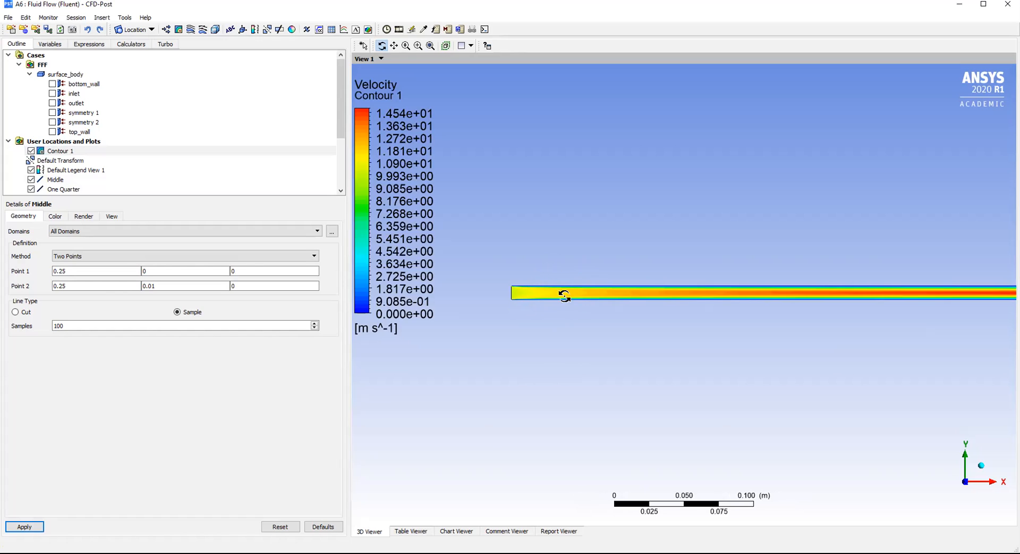
pyautogui.scroll(-6, 718, 302)
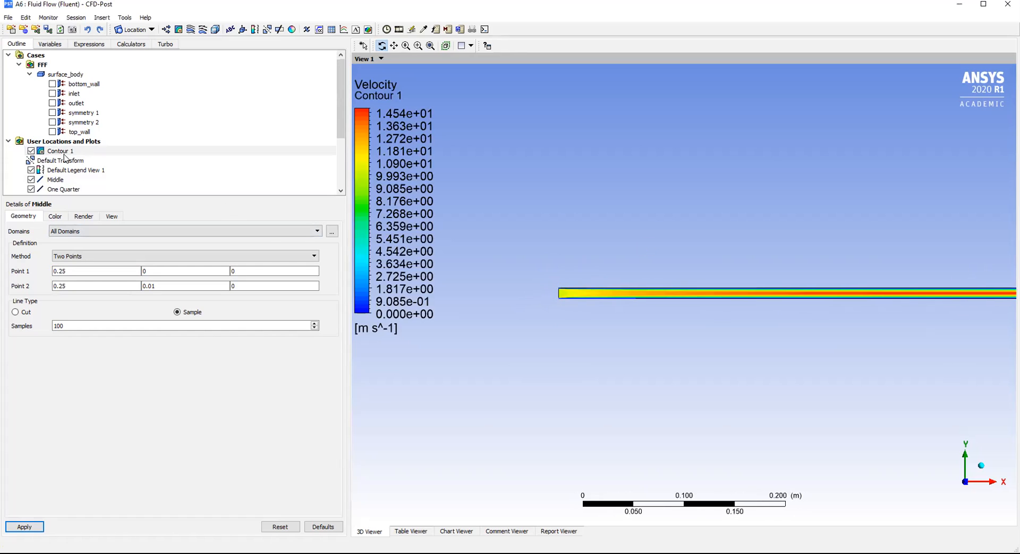
pyautogui.click(31, 151)
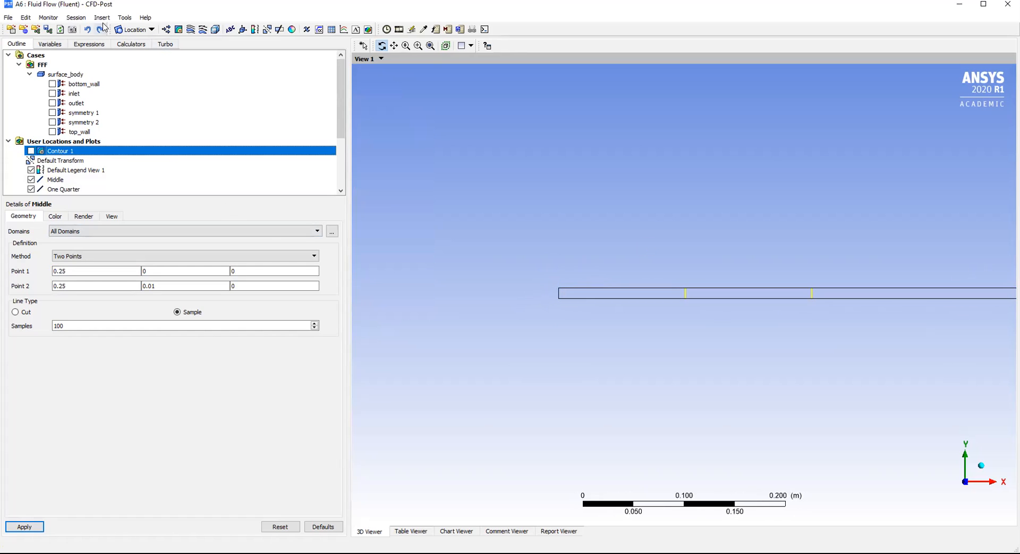
# Insert a new line location named End.
pyautogui.click(135, 31)
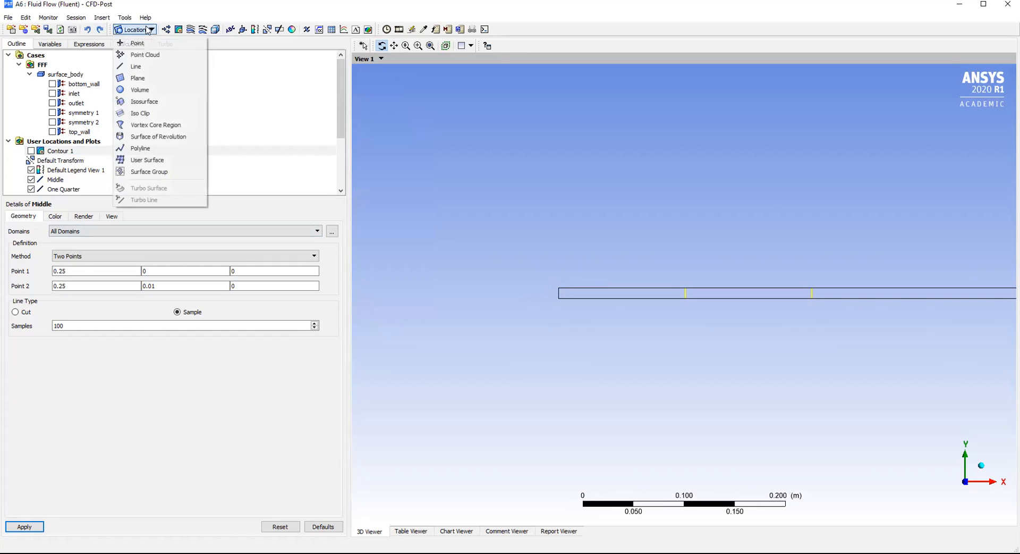
pyautogui.click(151, 67)
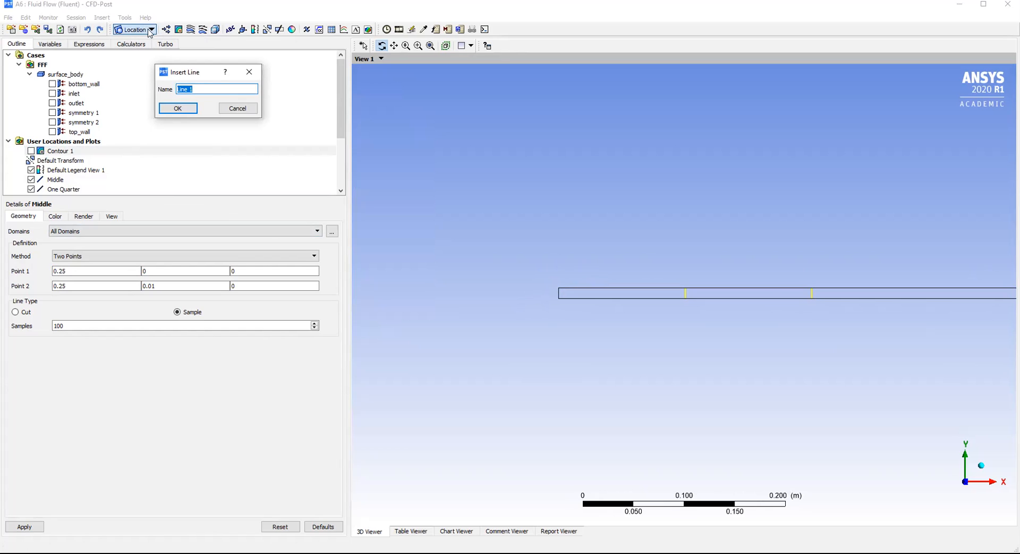
pyautogui.write('End')
pyautogui.click(181, 108)
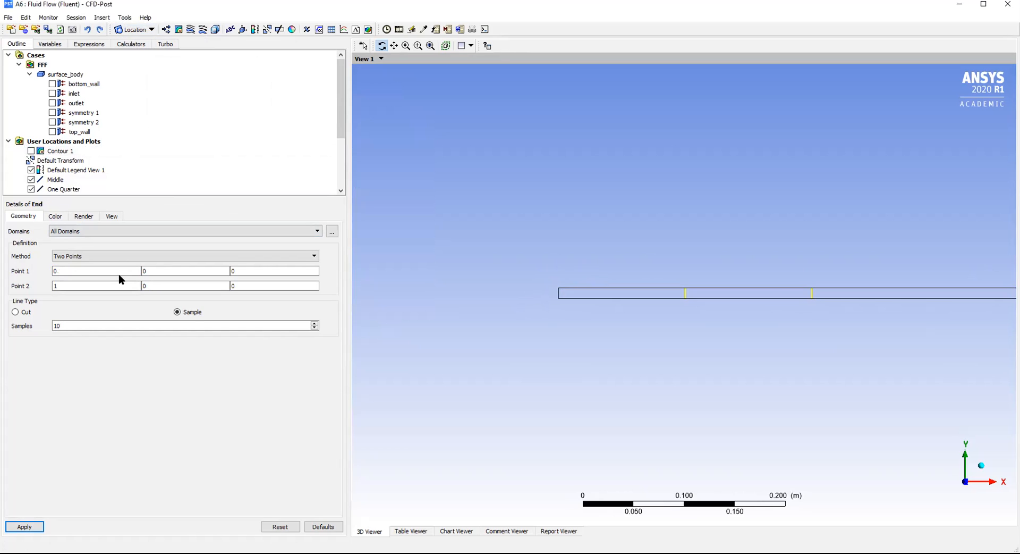
# Define the End line by two points, from (0.5, 0, 0) to (0.5, 0.01, 0).
pyautogui.click(109, 270)
pyautogui.scroll(-2, 863, 314)
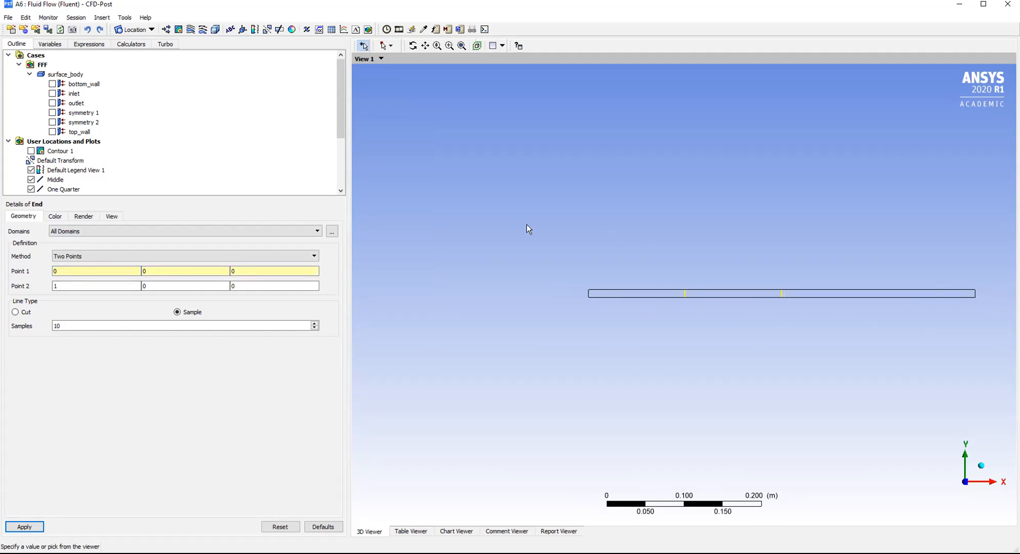
pyautogui.click(69, 272)
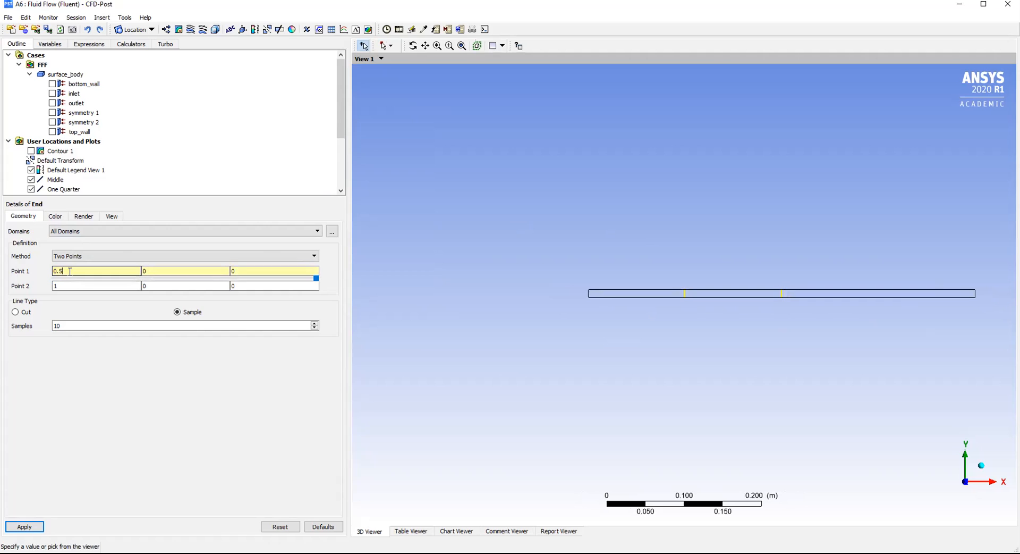
pyautogui.click(167, 270)
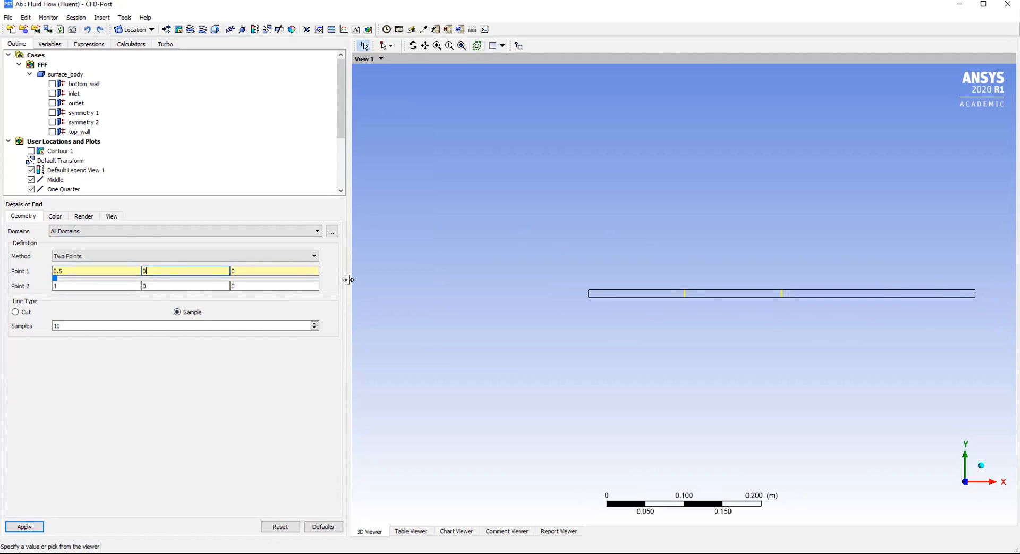
pyautogui.click(100, 286)
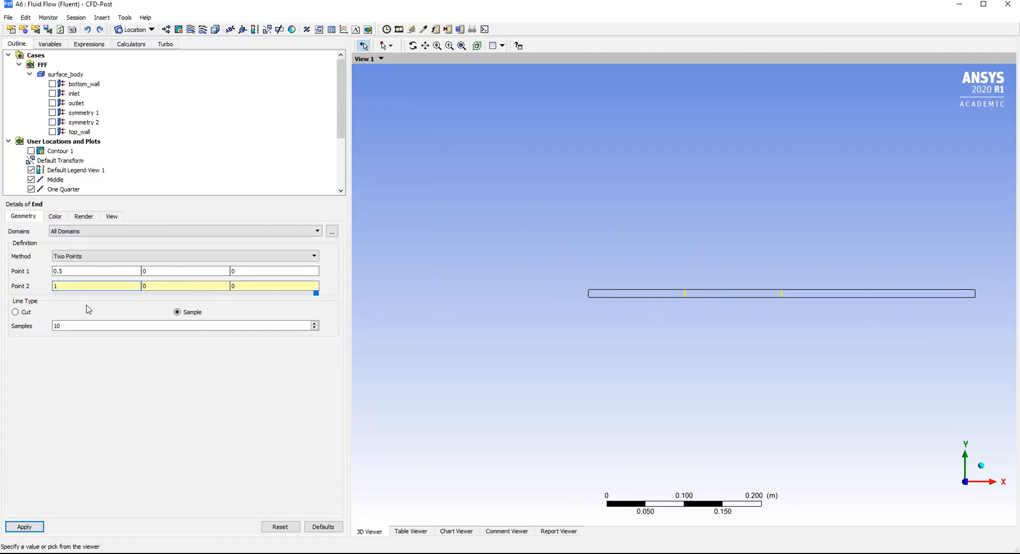
pyautogui.write('0.5')
pyautogui.click(165, 287)
pyautogui.write('.01')
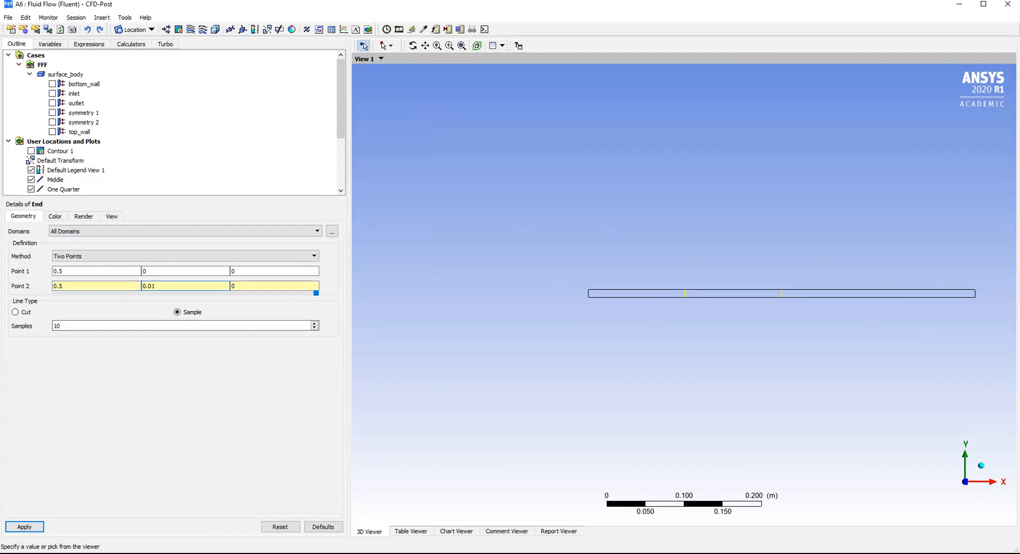
# Apply the End line with 100 samples and display Contour 1 again.
pyautogui.click(72, 325)
pyautogui.write('0')
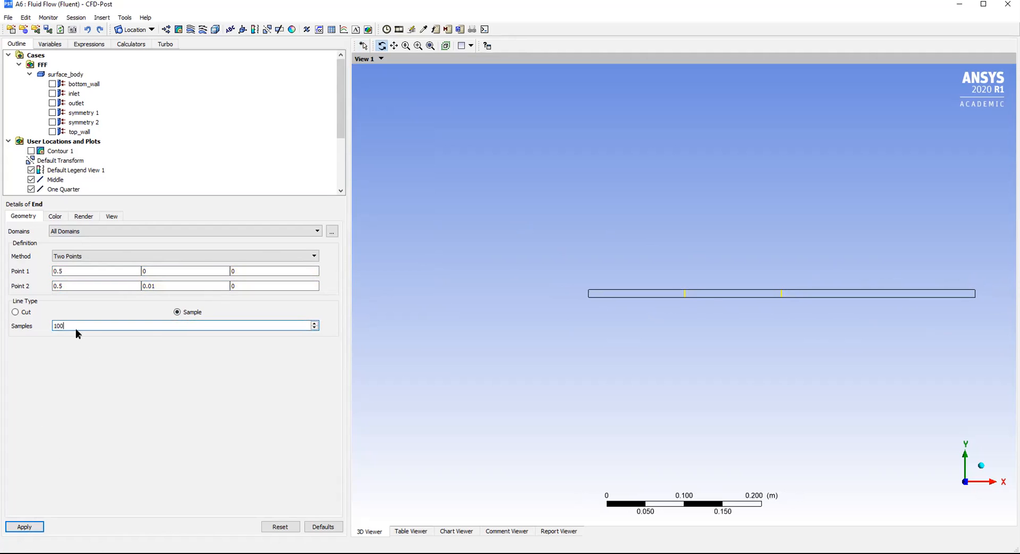
pyautogui.click(24, 526)
pyautogui.scroll(1, 983, 289)
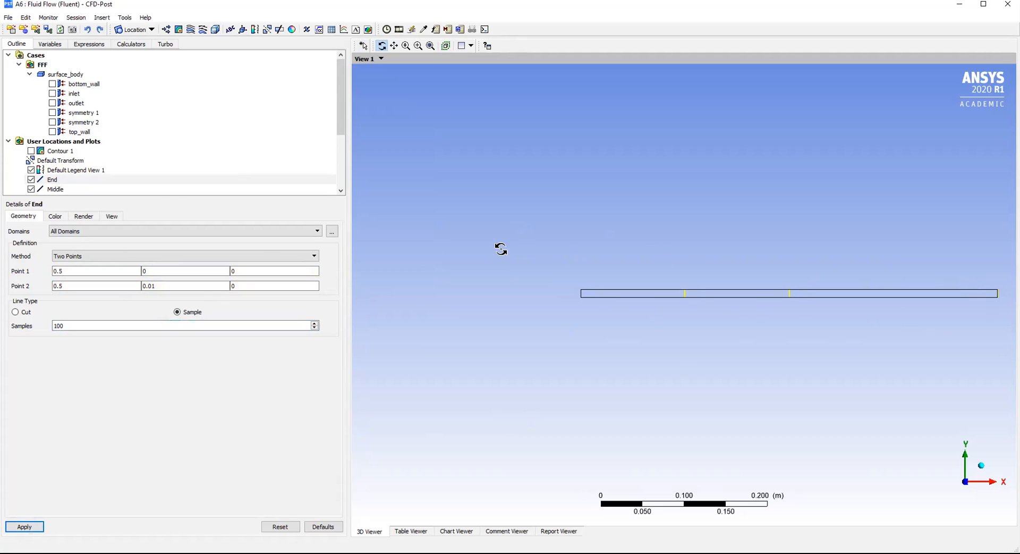
pyautogui.click(31, 151)
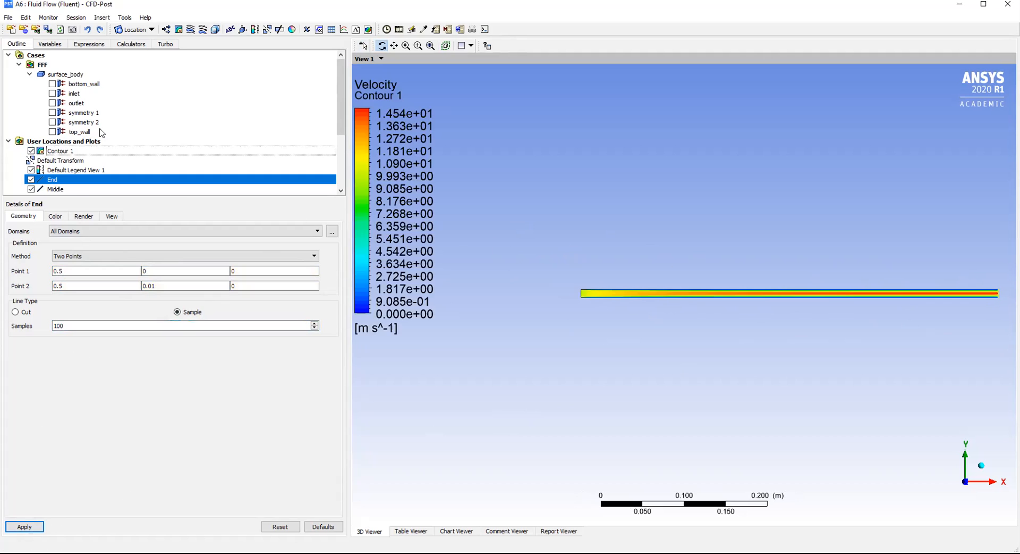
# Insert a chart named VelocityChart and title it "Velocity of Fluid Along Pipe".
pyautogui.click(101, 18)
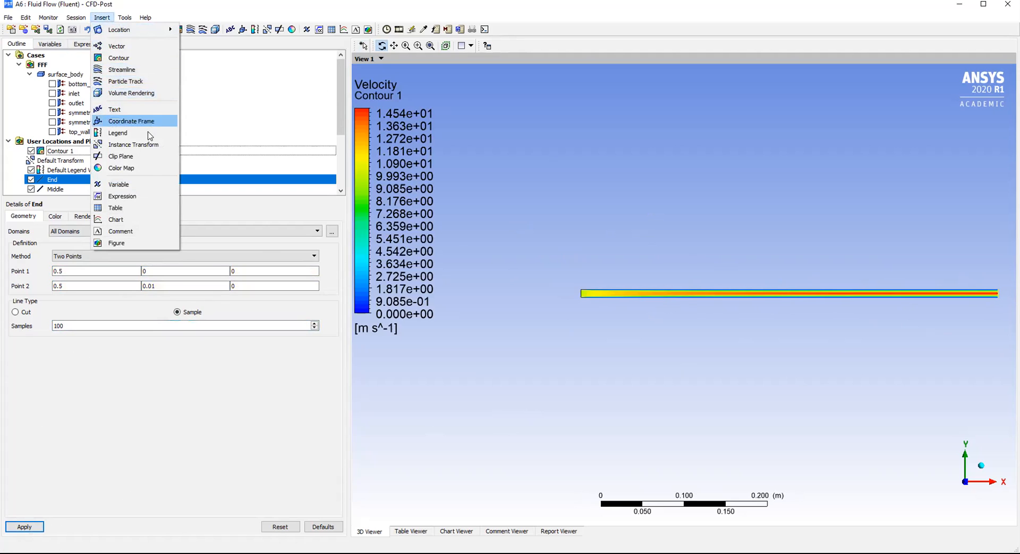
pyautogui.click(144, 225)
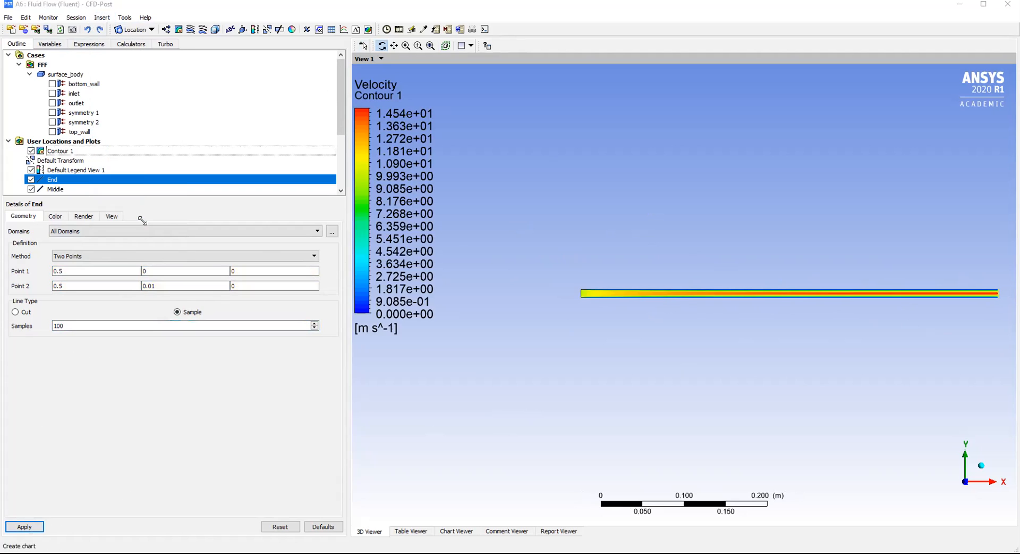
pyautogui.write('Velocity')
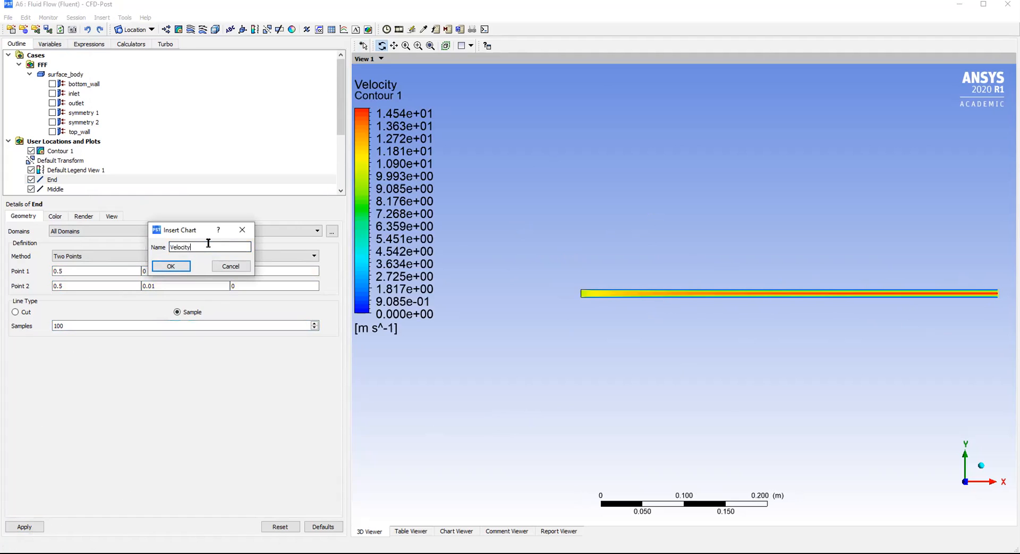
pyautogui.click(168, 267)
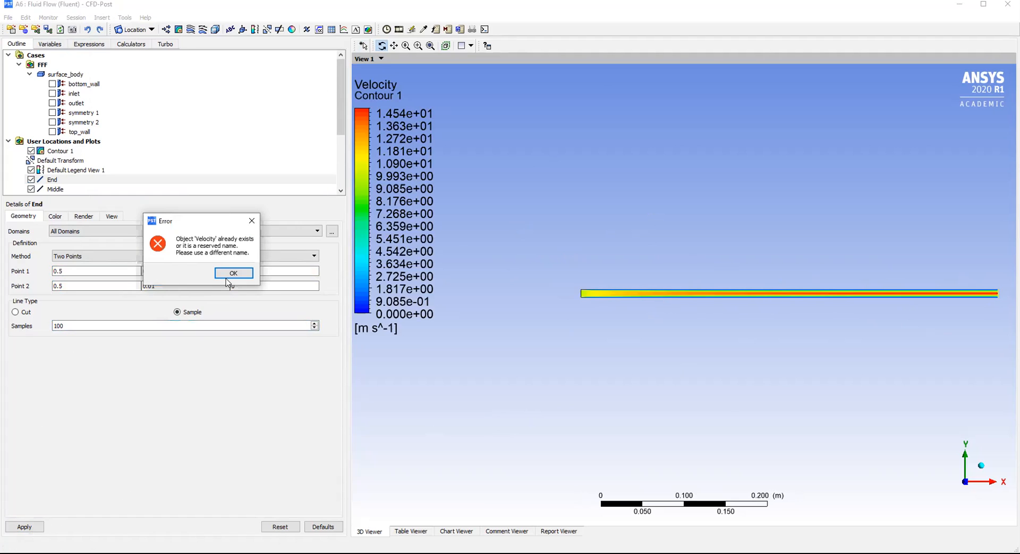
pyautogui.click(234, 273)
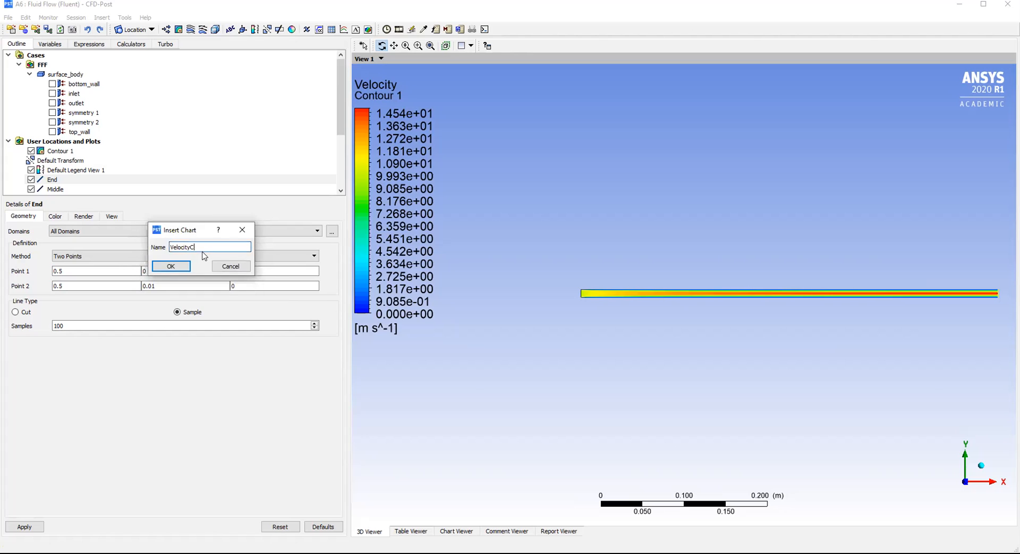
pyautogui.click(171, 265)
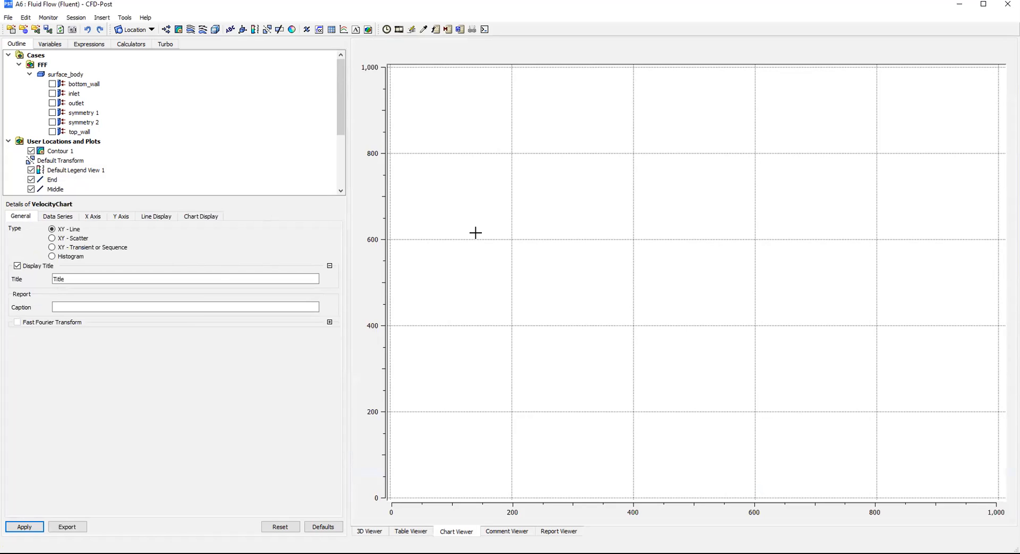
pyautogui.doubleClick(99, 279)
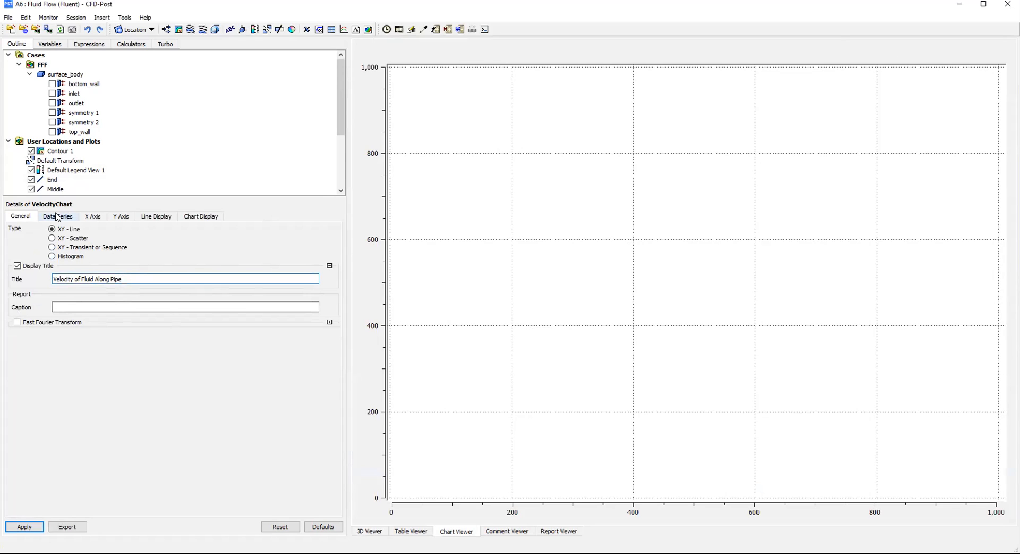
# Rename the chart's first data series One Quarter and set its location to the One Quarter line.
pyautogui.click(63, 216)
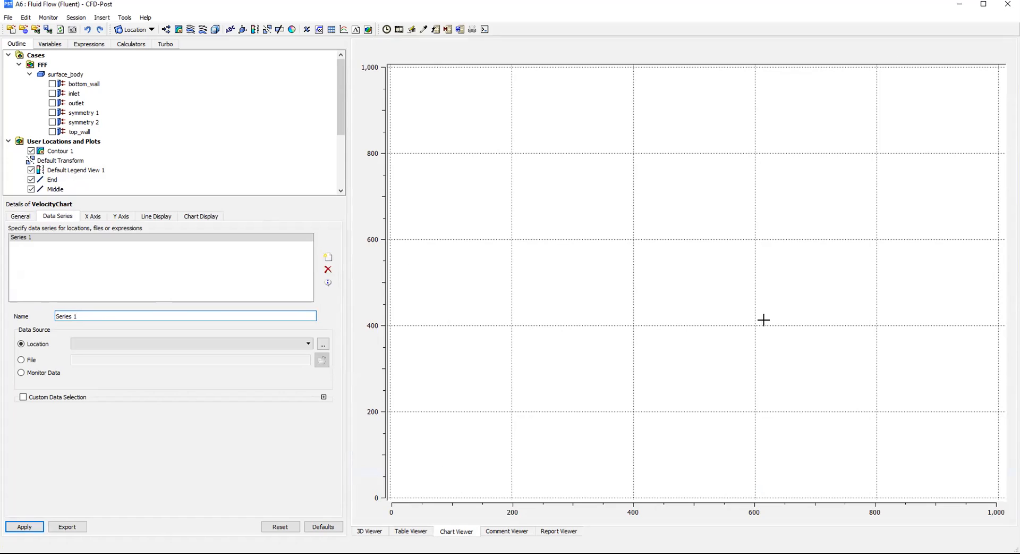
pyautogui.moveTo(87, 316); pyautogui.dragTo(54, 315)
pyautogui.write('One Quarter')
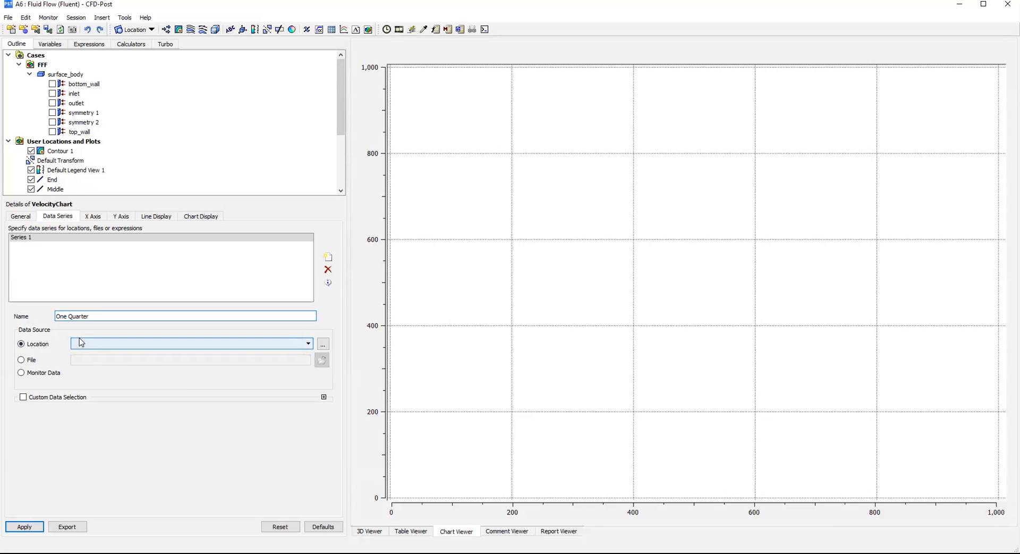
pyautogui.click(311, 346)
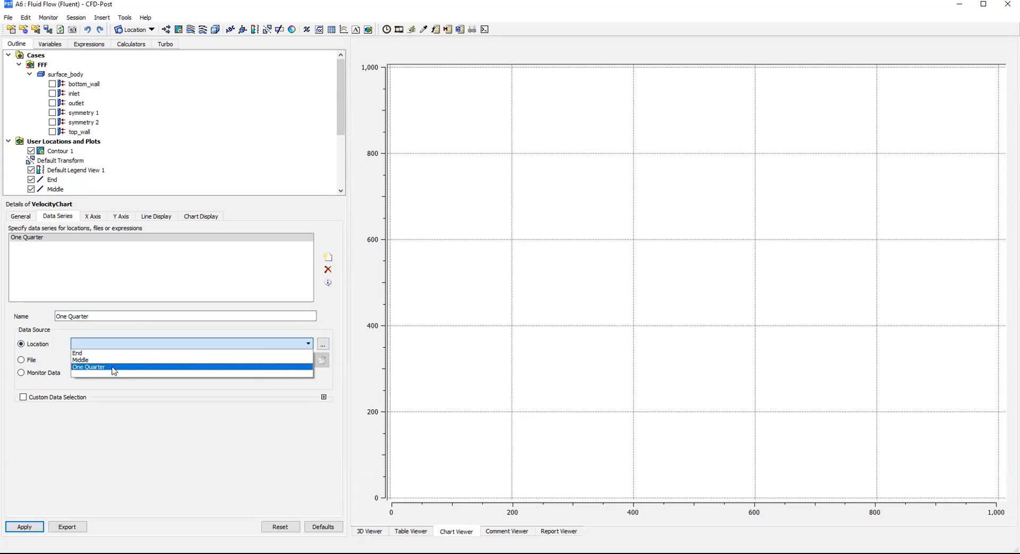
pyautogui.click(114, 367)
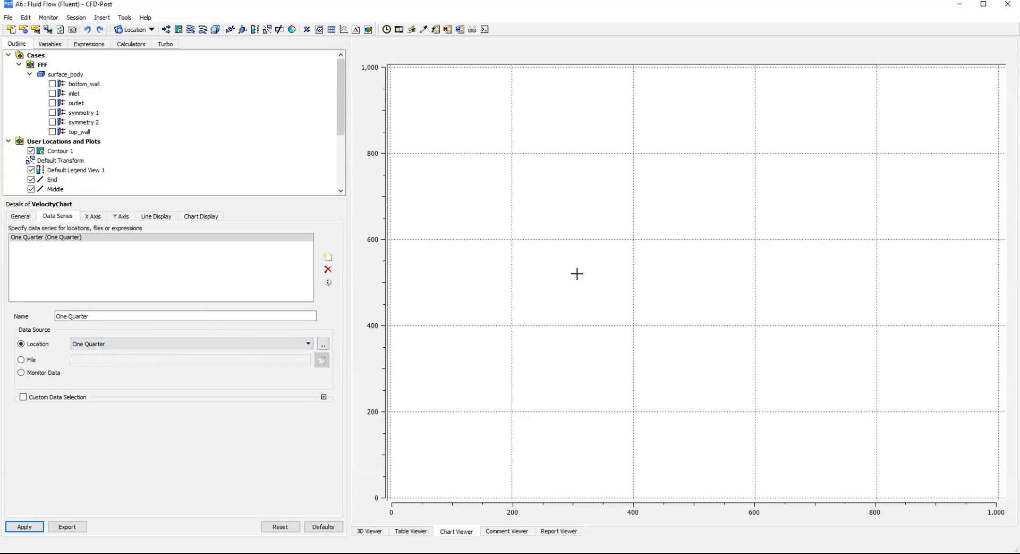
# Add a second data series named Middle to the chart and set its location to the Middle line.
pyautogui.click(330, 257)
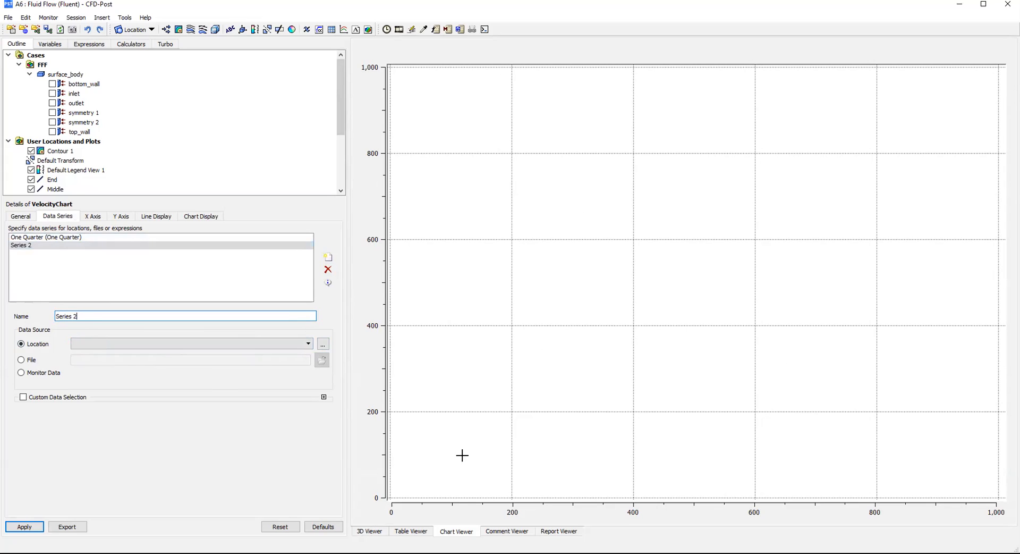
pyautogui.moveTo(87, 316); pyautogui.dragTo(53, 316)
pyautogui.click(229, 344)
pyautogui.click(202, 335)
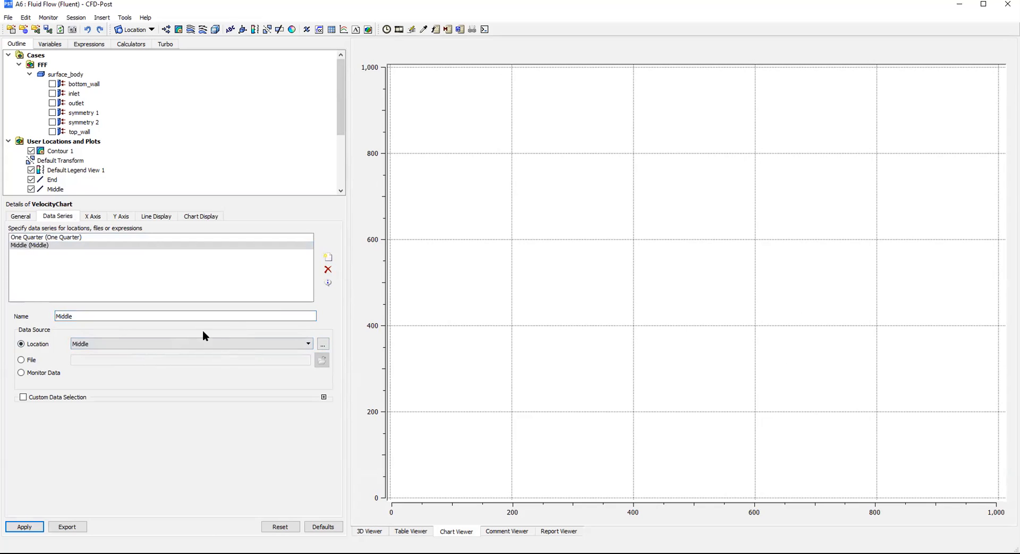
# Add a third data series named End to the chart and set its location to the End line.
pyautogui.click(328, 257)
pyautogui.moveTo(80, 316); pyautogui.dragTo(49, 317)
pyautogui.write('End')
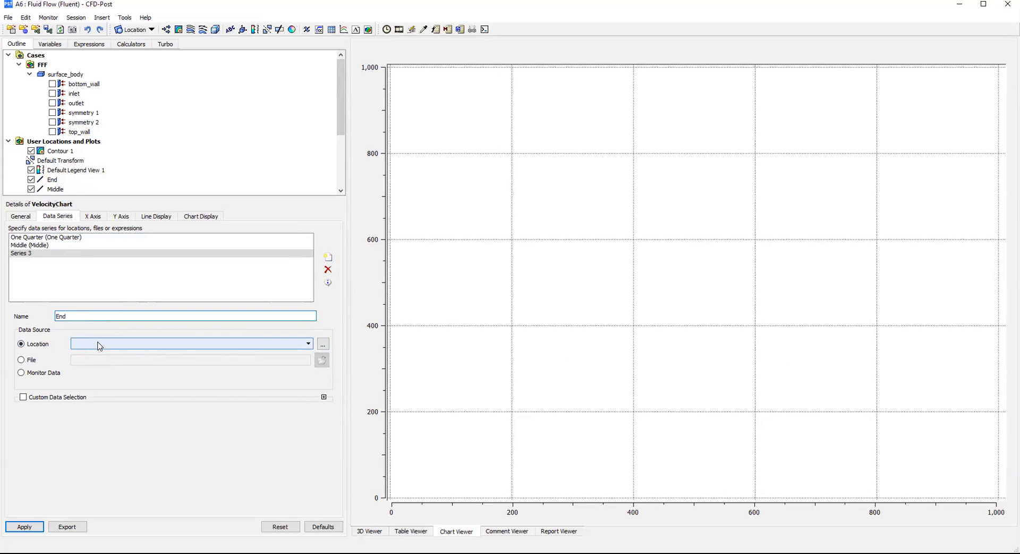
pyautogui.click(98, 345)
pyautogui.click(101, 348)
pyautogui.click(302, 254)
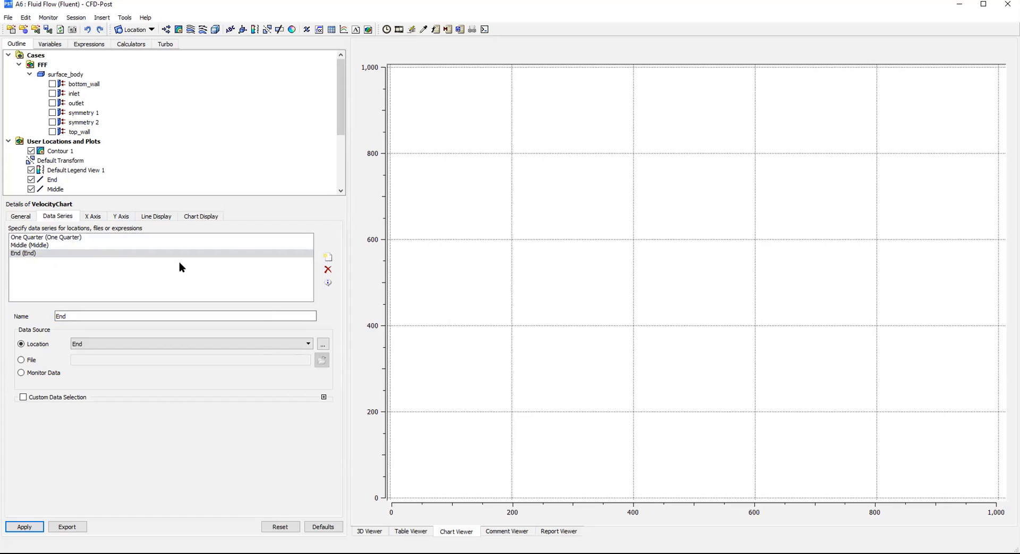
# Set the chart's X axis variable to Velocity.
pyautogui.click(92, 216)
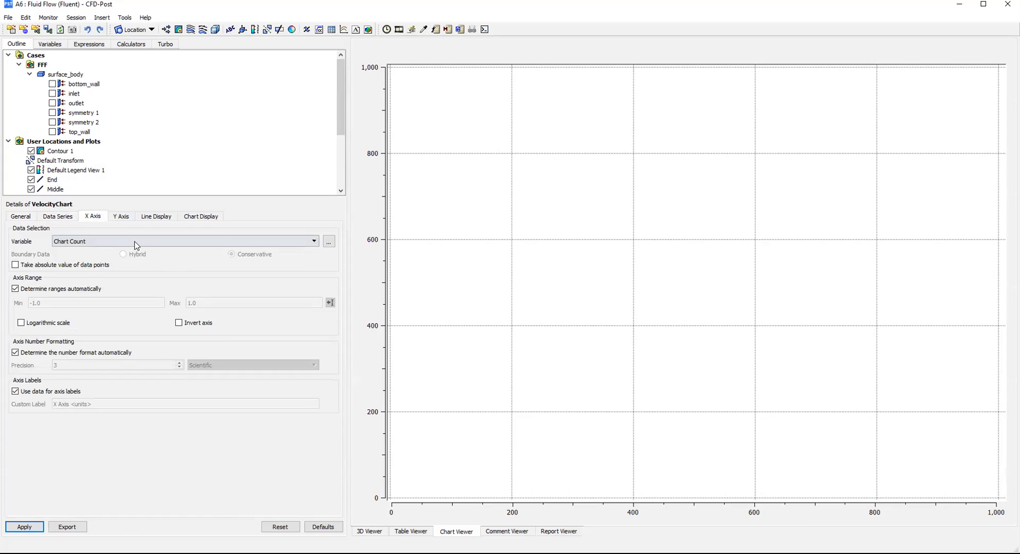
pyautogui.click(316, 242)
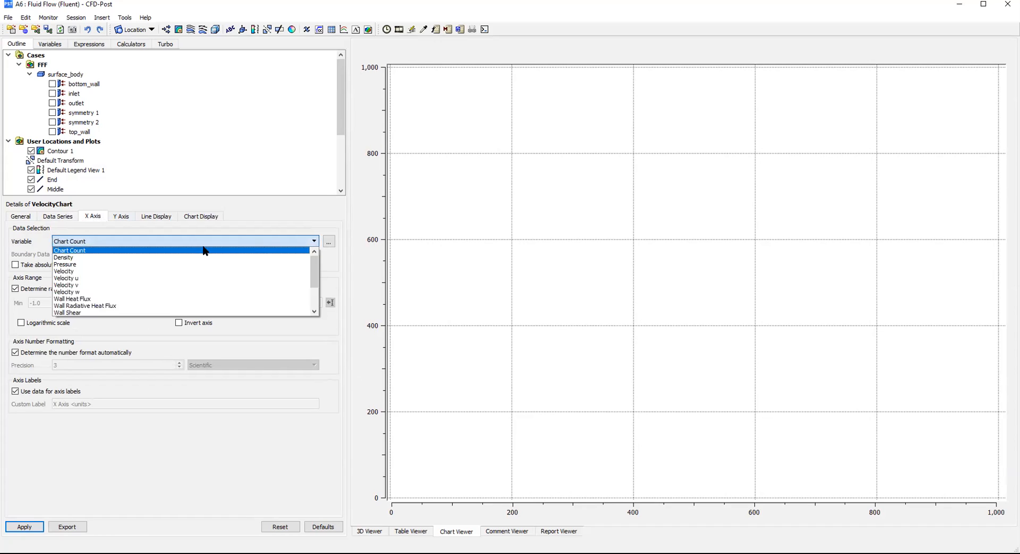
pyautogui.click(99, 269)
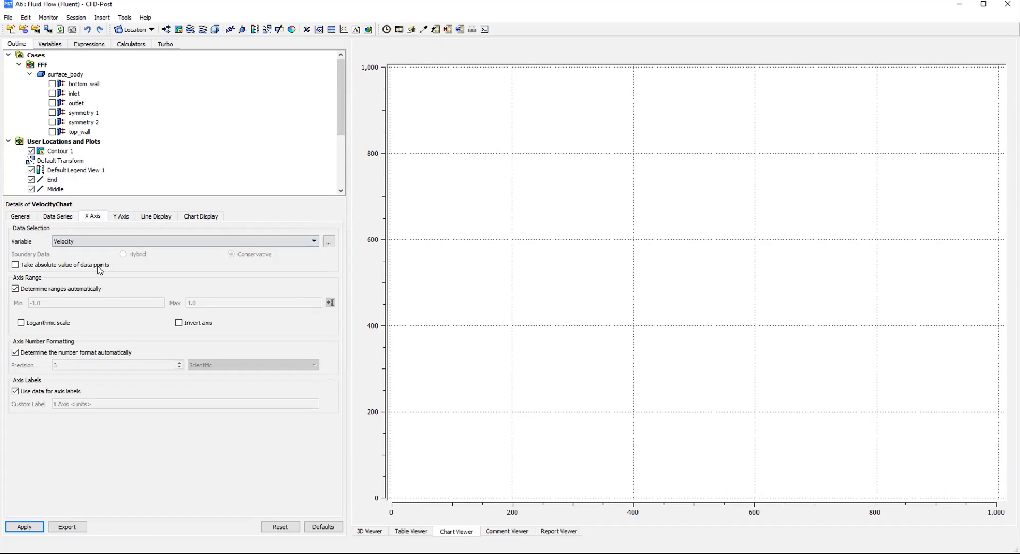
pyautogui.click(267, 239)
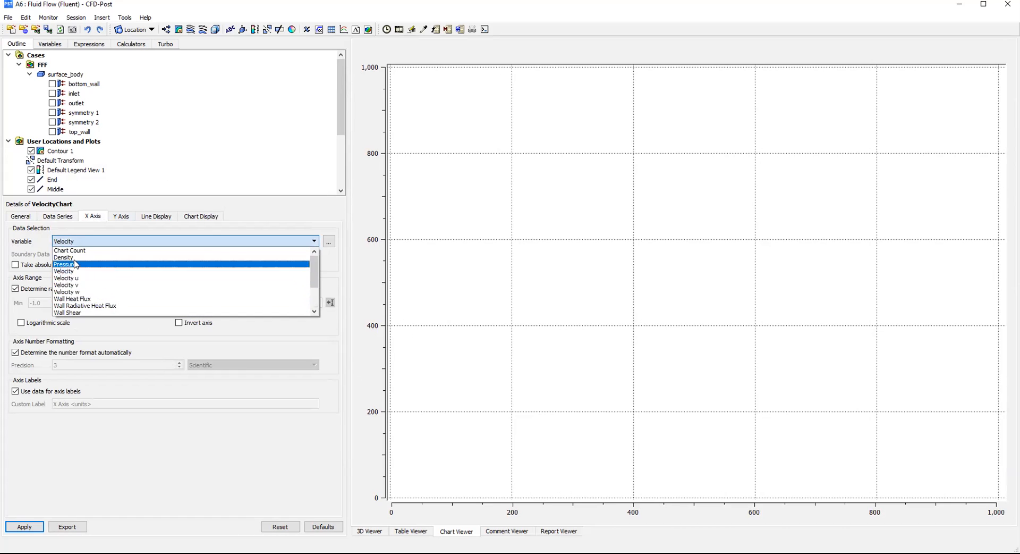
pyautogui.click(268, 239)
# Set the chart's Y axis variable to Y and apply the settings to plot VelocityChart.
pyautogui.click(122, 217)
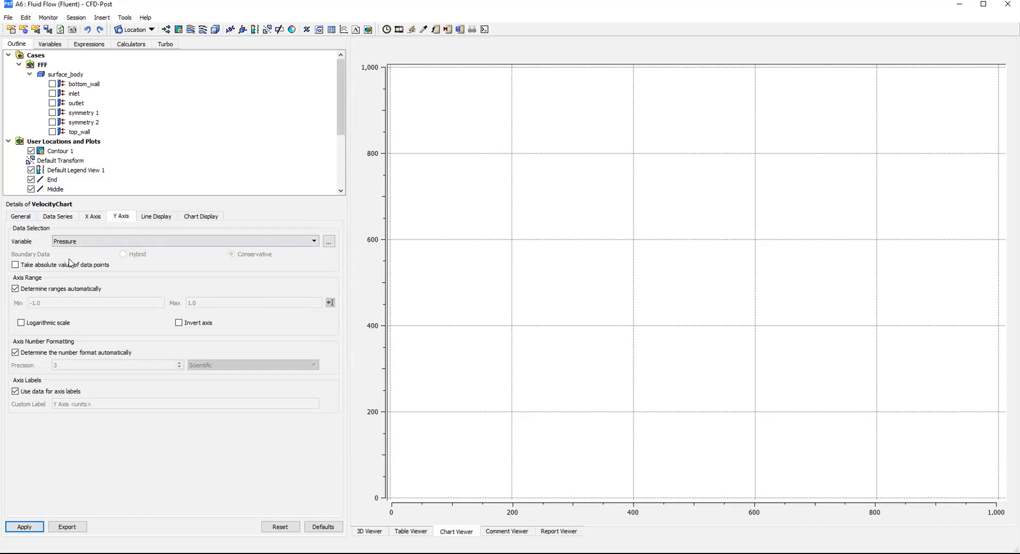
pyautogui.click(251, 246)
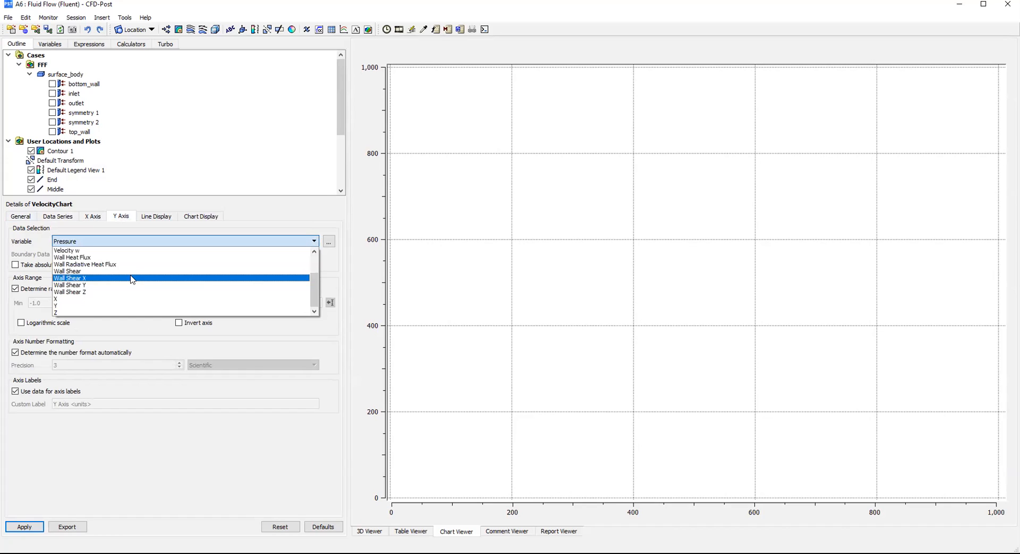
pyautogui.click(79, 309)
pyautogui.click(93, 216)
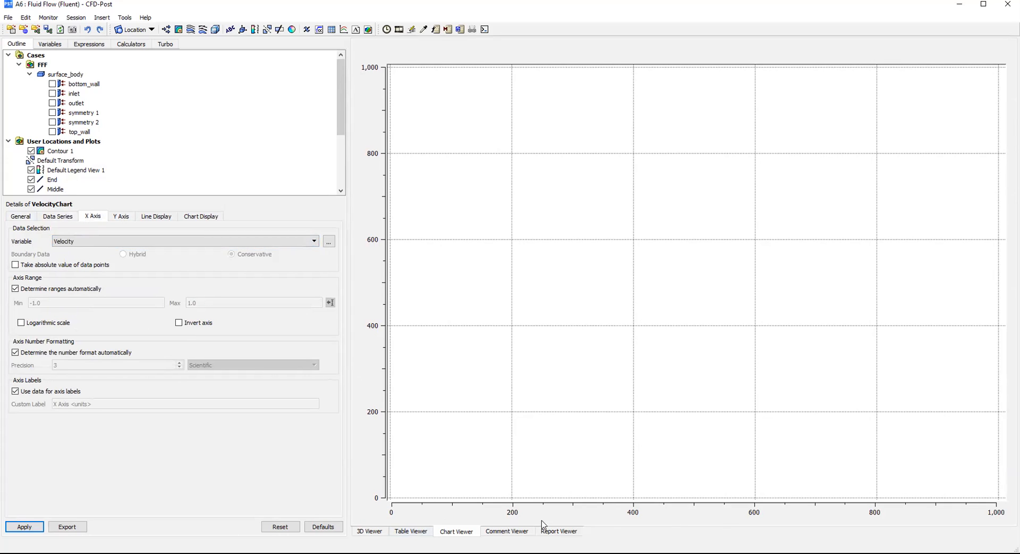
pyautogui.click(121, 218)
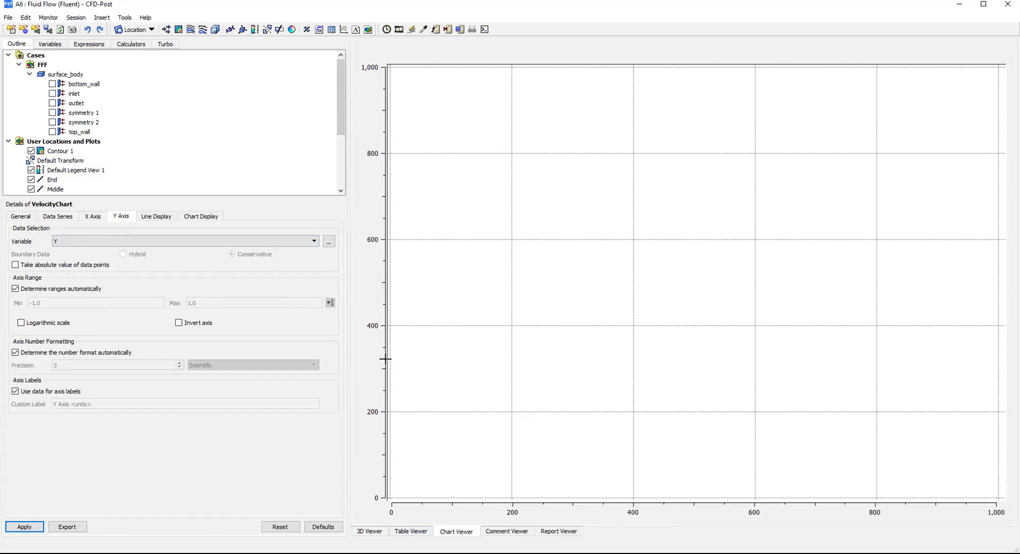
pyautogui.click(162, 218)
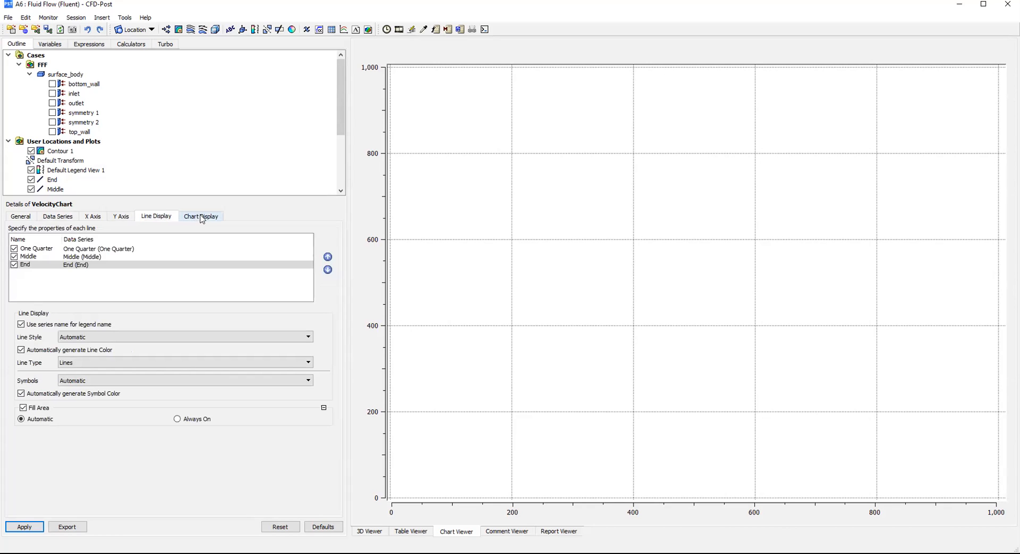
pyautogui.click(130, 217)
pyautogui.click(25, 525)
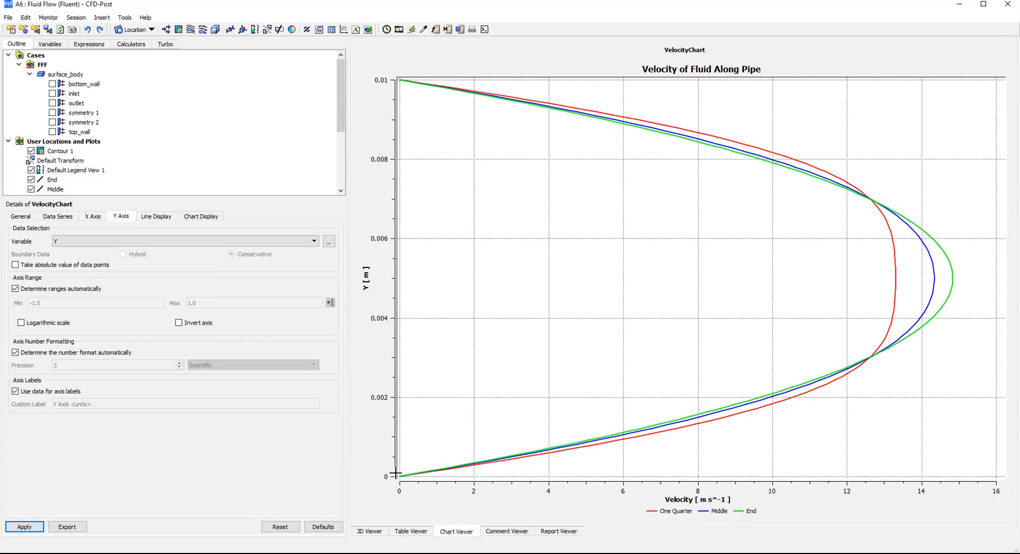
# Compare the magnified velocity contour in the 3D view with the One Quarter, Middle and End profiles in the chart.
pyautogui.click(370, 531)
pyautogui.scroll(8, 889, 282)
pyautogui.scroll(1, 640, 283)
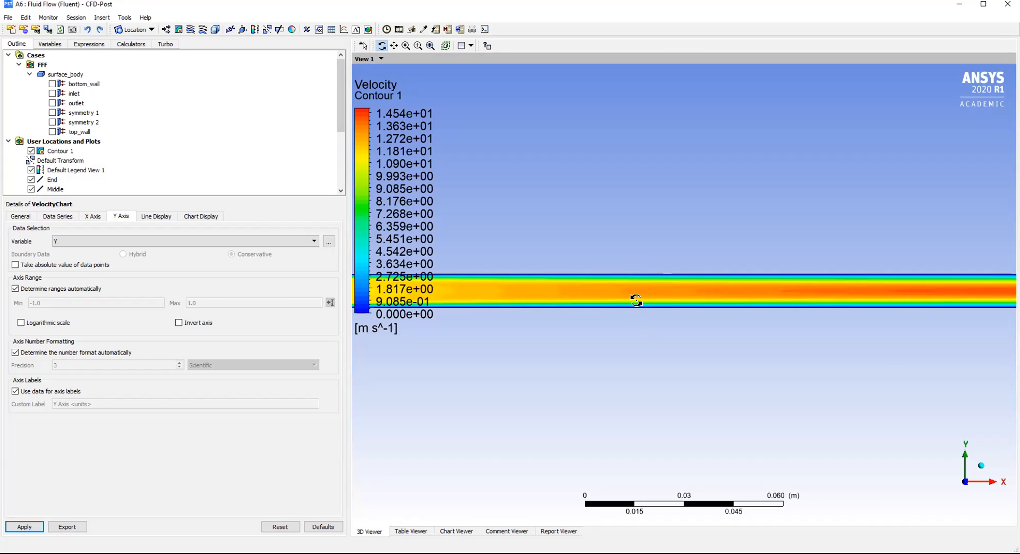
pyautogui.click(457, 532)
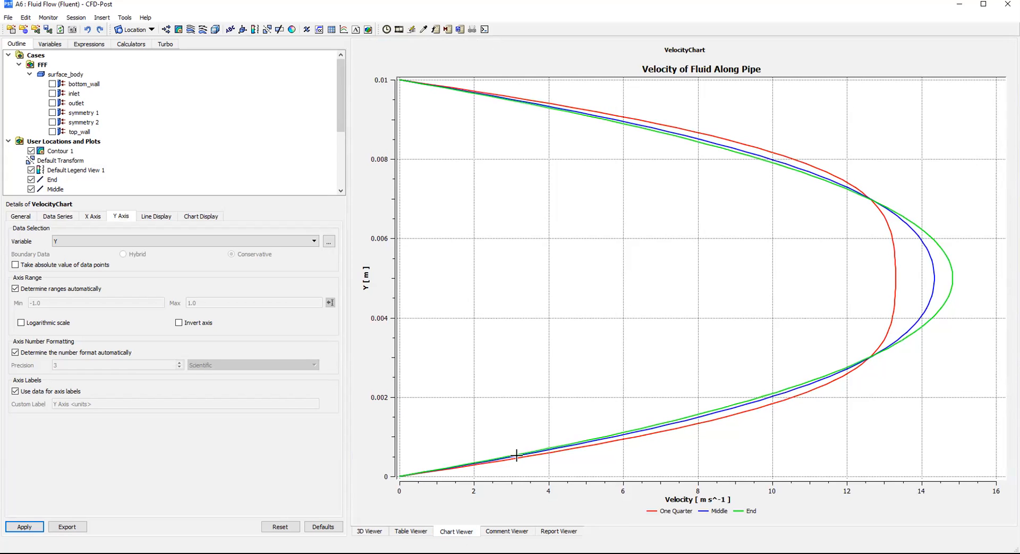
pyautogui.click(369, 531)
pyautogui.scroll(5, 637, 318)
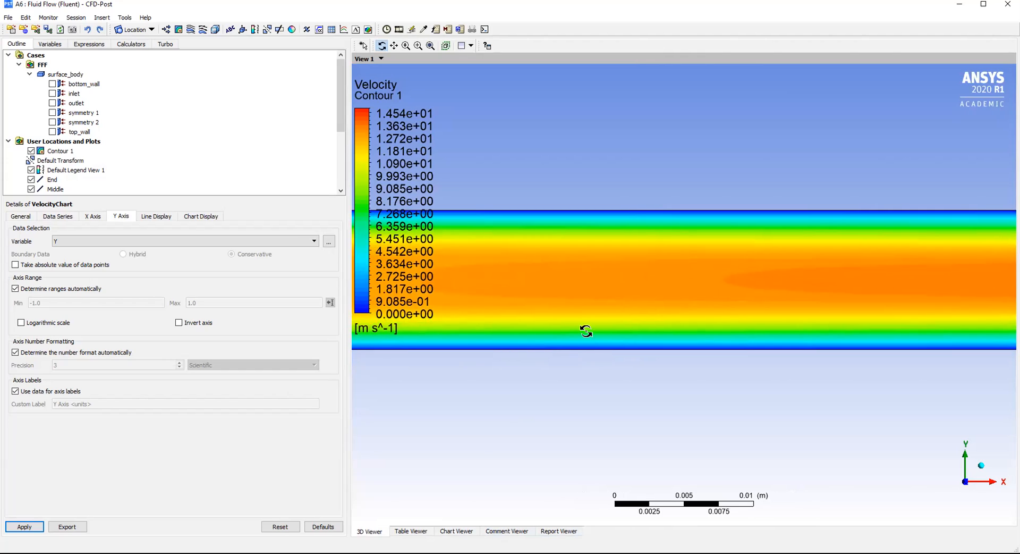
pyautogui.click(444, 532)
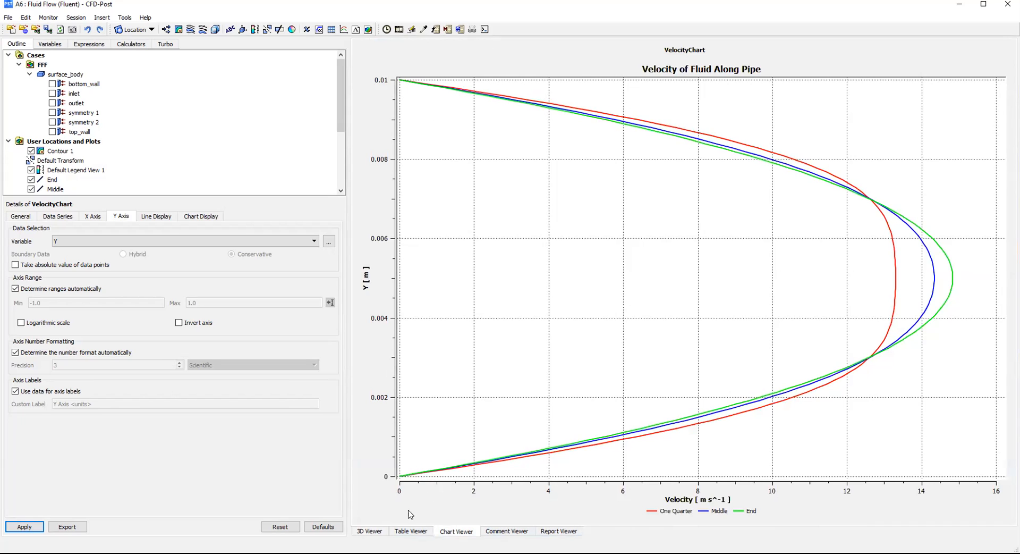
pyautogui.click(370, 531)
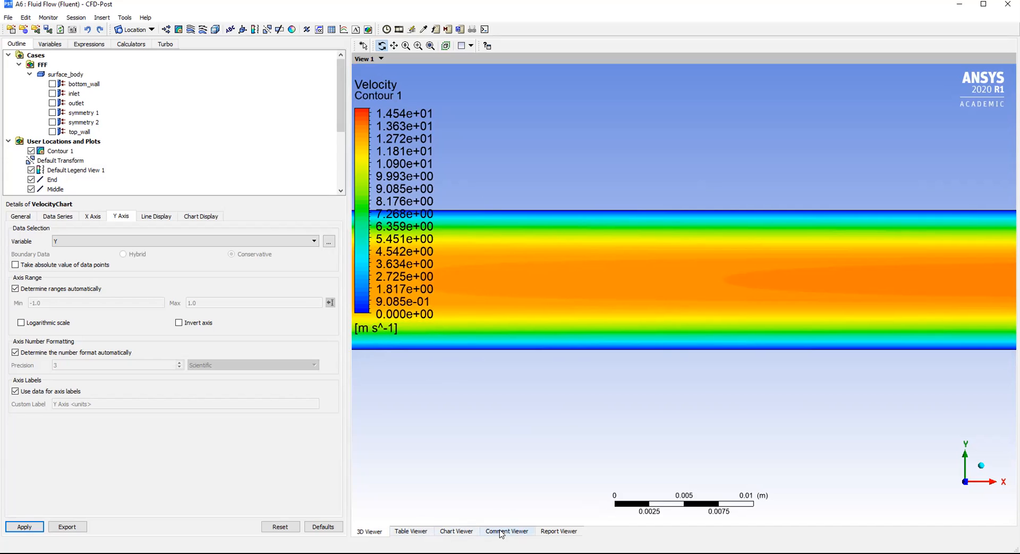
pyautogui.click(460, 532)
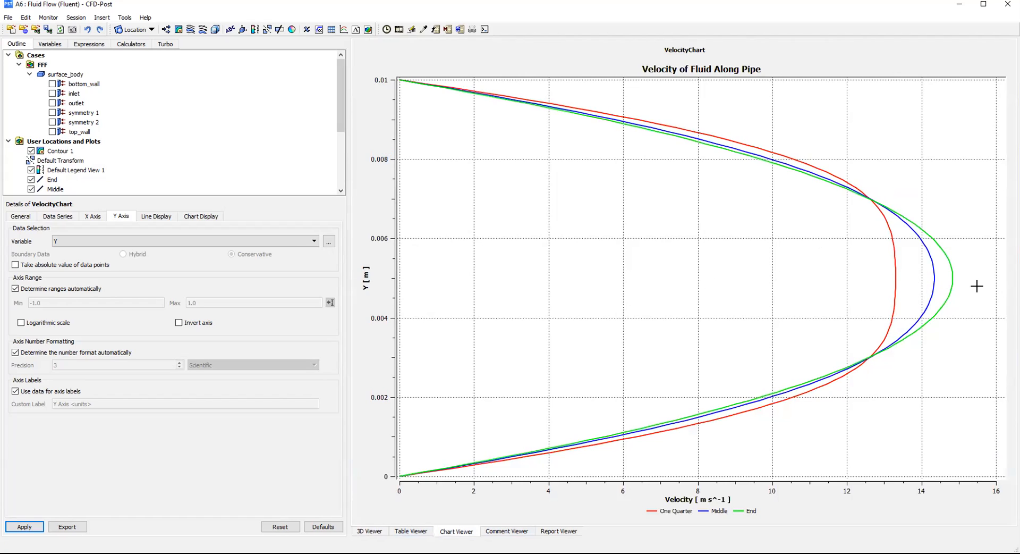
pyautogui.click(370, 531)
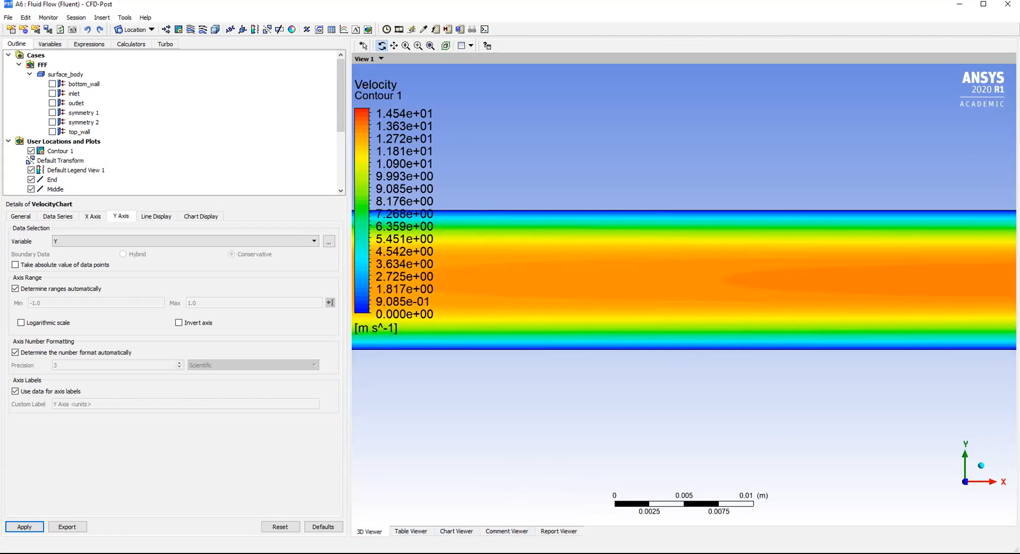
pyautogui.click(456, 531)
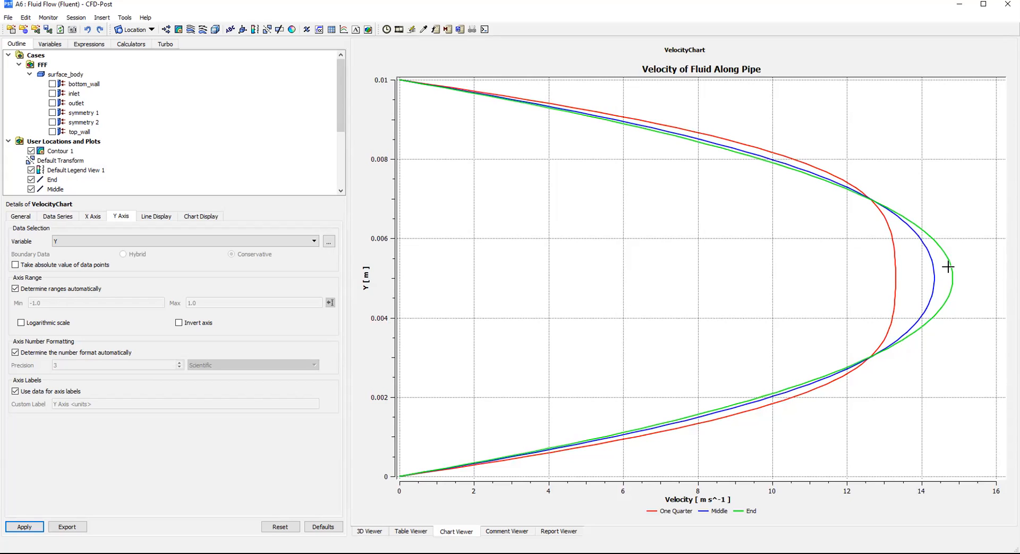
pyautogui.click(368, 530)
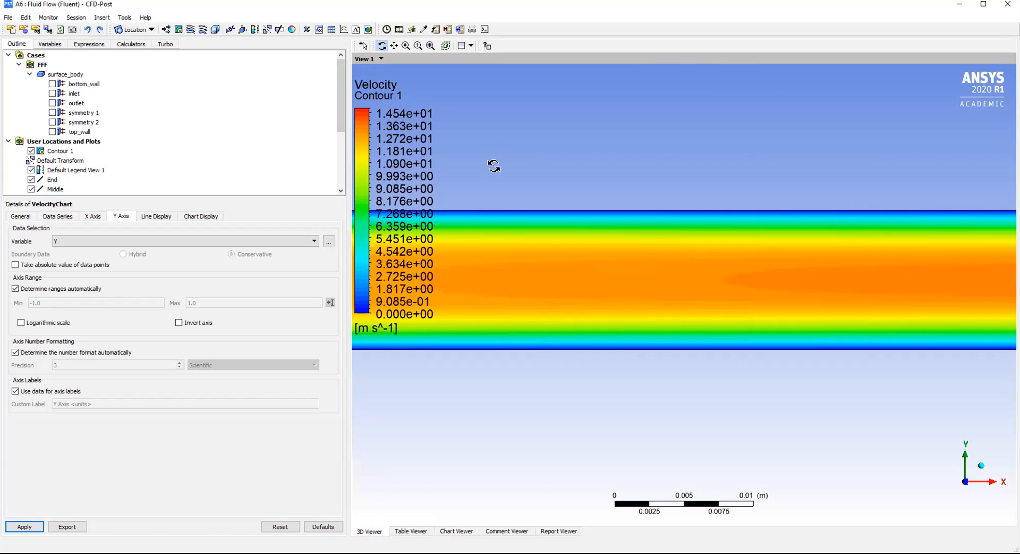
# Examine the core flow in the downstream part of the velocity contour and compare it with the chart's curves.
pyautogui.click(393, 46)
pyautogui.moveTo(790, 274); pyautogui.dragTo(702, 268)
pyautogui.moveTo(918, 281); pyautogui.dragTo(805, 290)
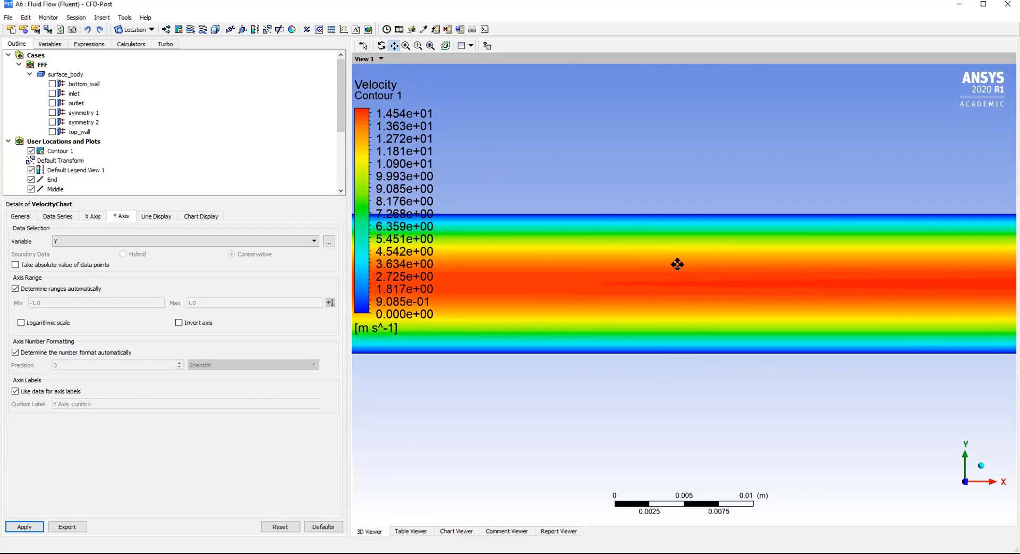
pyautogui.moveTo(703, 273)
pyautogui.mouseDown()
pyautogui.moveTo(597, 299)
pyautogui.moveTo(904, 292)
pyautogui.moveTo(627, 301)
pyautogui.moveTo(733, 289)
pyautogui.mouseUp()
pyautogui.click(456, 531)
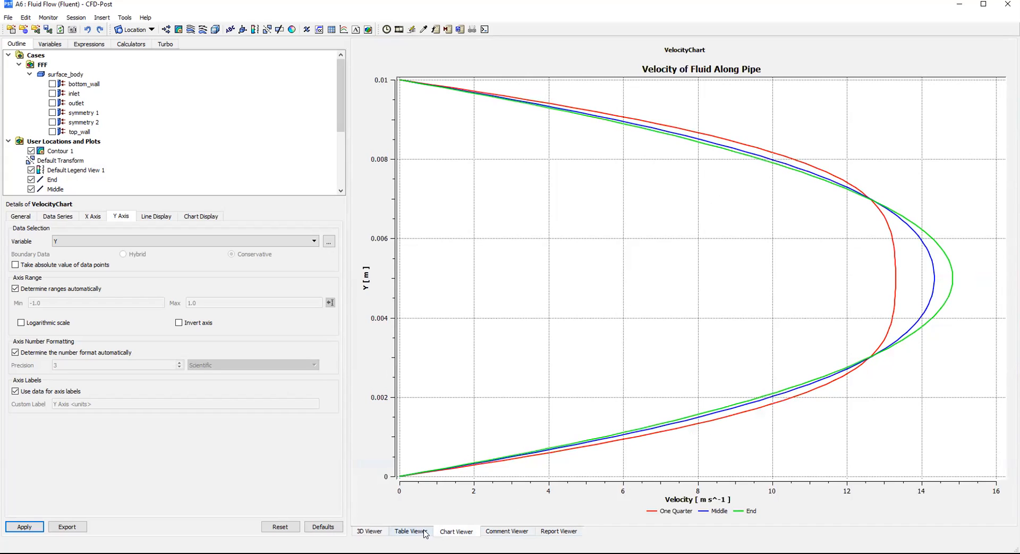
pyautogui.click(373, 531)
pyautogui.moveTo(893, 300); pyautogui.dragTo(774, 312)
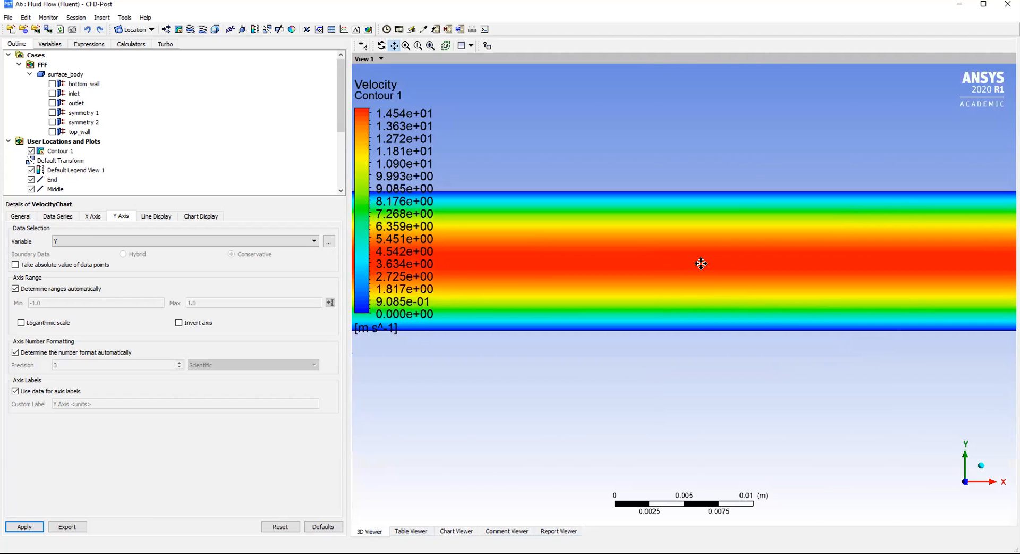
pyautogui.moveTo(702, 263); pyautogui.dragTo(756, 276)
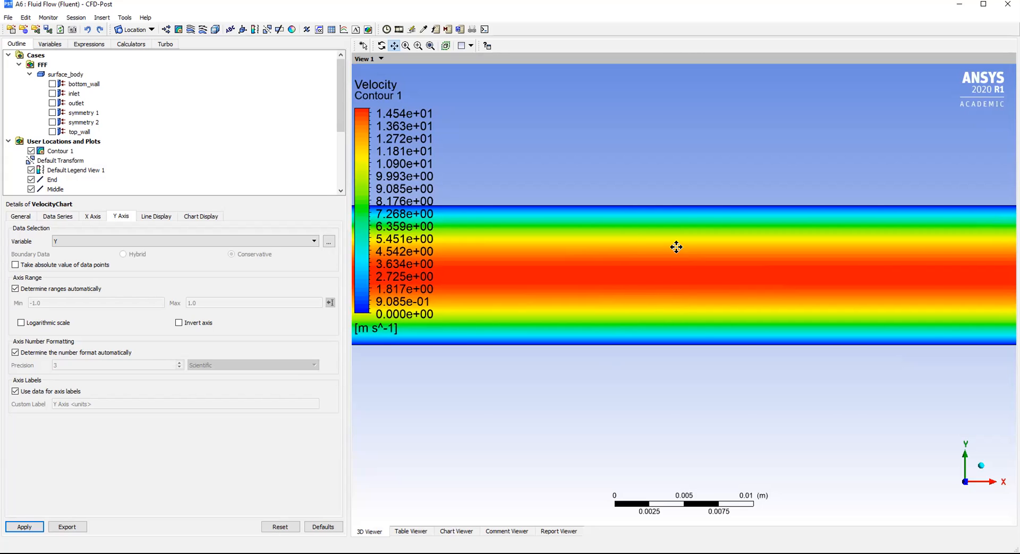
pyautogui.moveTo(770, 266); pyautogui.dragTo(750, 264)
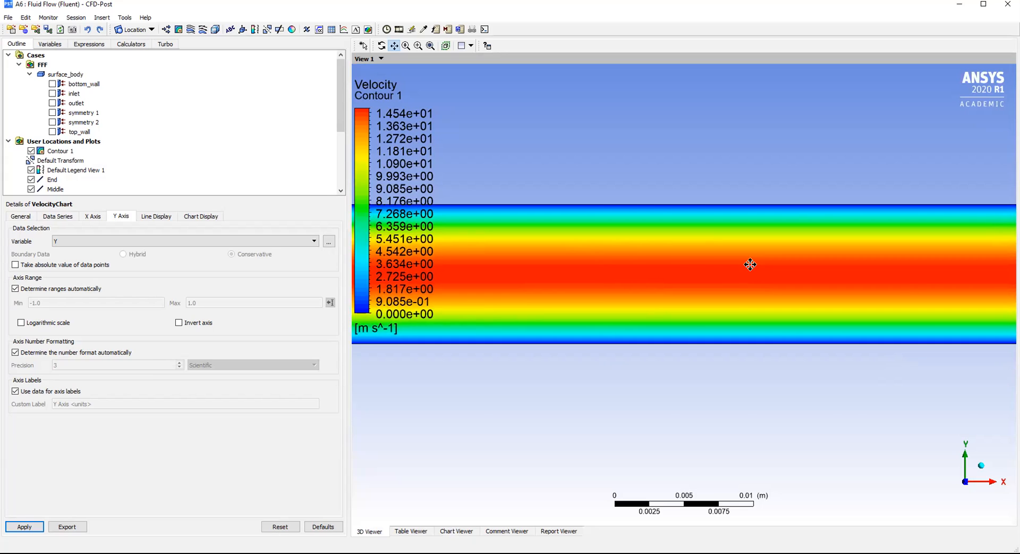
# Inspect the velocity contour back towards the inlet and compare the developing flow with the charted profiles.
pyautogui.moveTo(451, 321); pyautogui.dragTo(696, 318)
pyautogui.moveTo(561, 280); pyautogui.dragTo(858, 320)
pyautogui.moveTo(730, 317); pyautogui.dragTo(902, 321)
pyautogui.moveTo(531, 287); pyautogui.dragTo(798, 293)
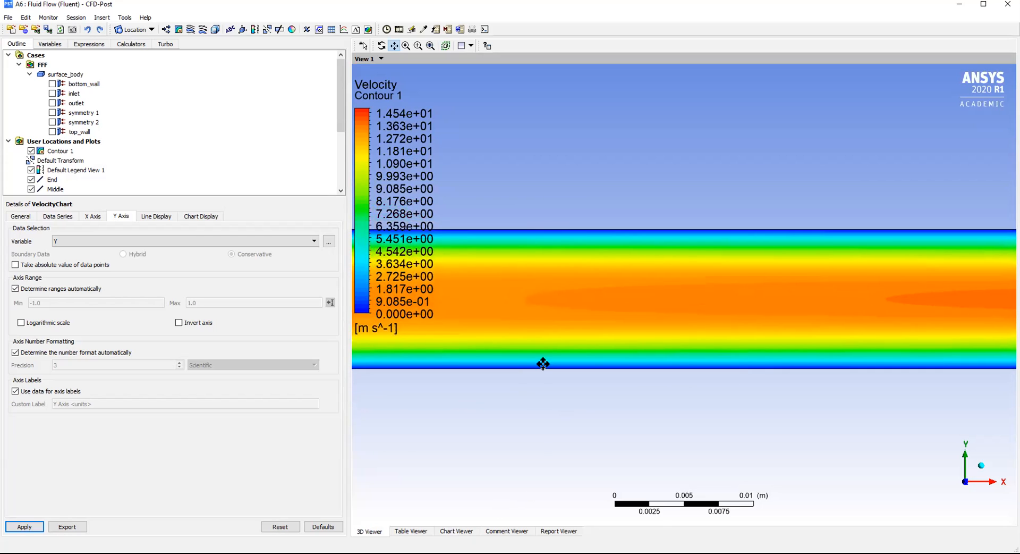
pyautogui.moveTo(590, 296); pyautogui.dragTo(712, 292)
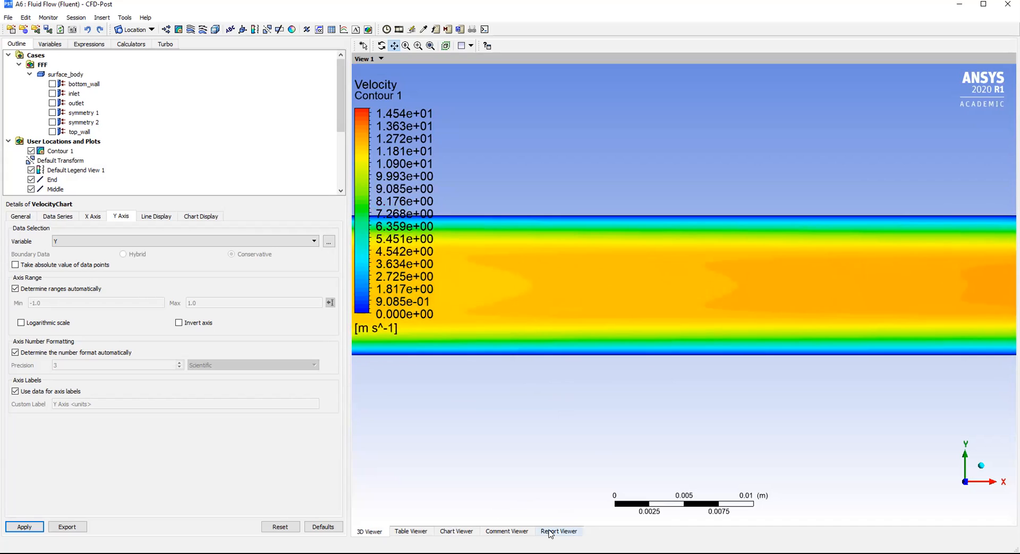
pyautogui.click(472, 531)
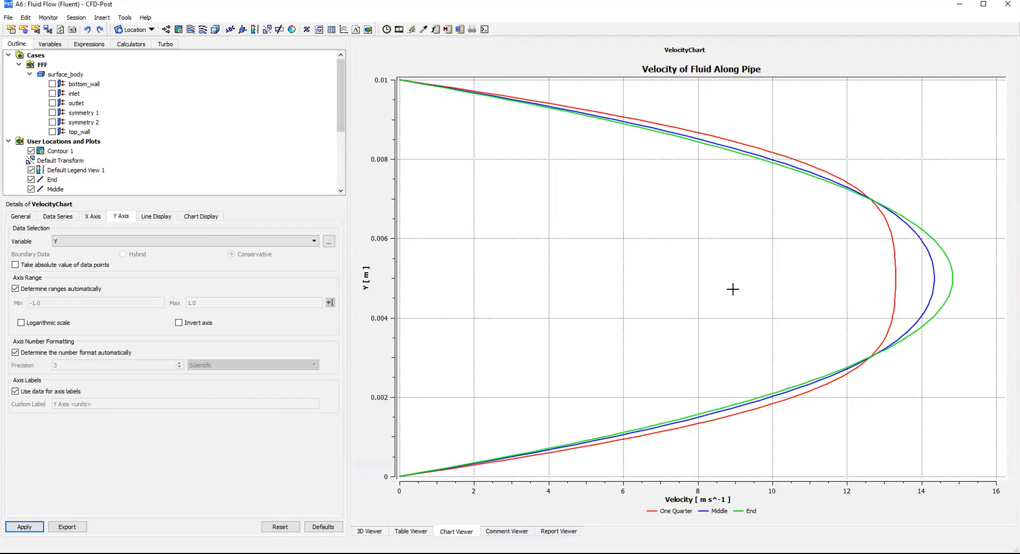
# Examine how the velocity contour develops along the channel from the inlet towards the outlet at a wider scale.
pyautogui.click(370, 531)
pyautogui.scroll(-4, 630, 358)
pyautogui.moveTo(733, 348); pyautogui.dragTo(657, 381)
pyautogui.moveTo(465, 375); pyautogui.dragTo(682, 360)
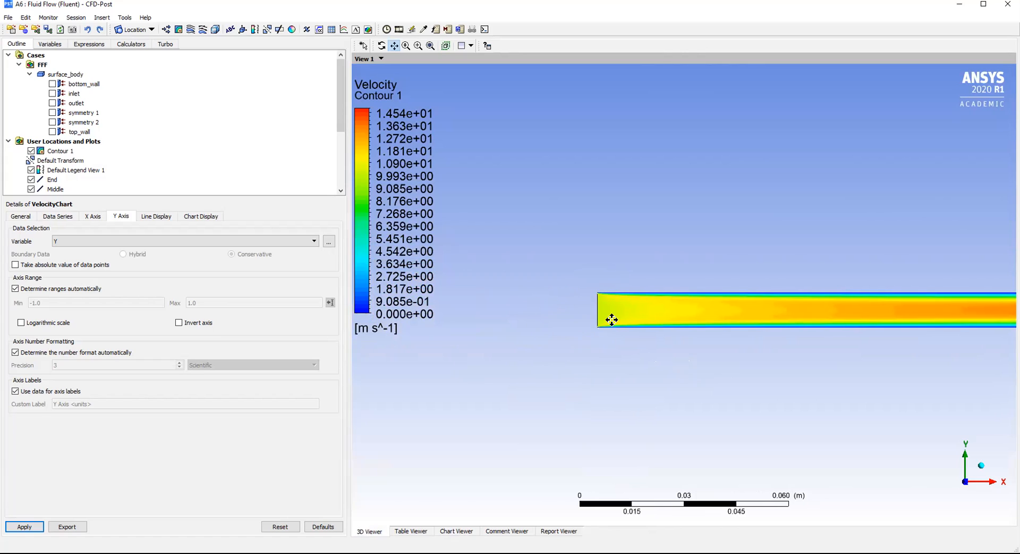
pyautogui.moveTo(839, 349); pyautogui.dragTo(571, 380)
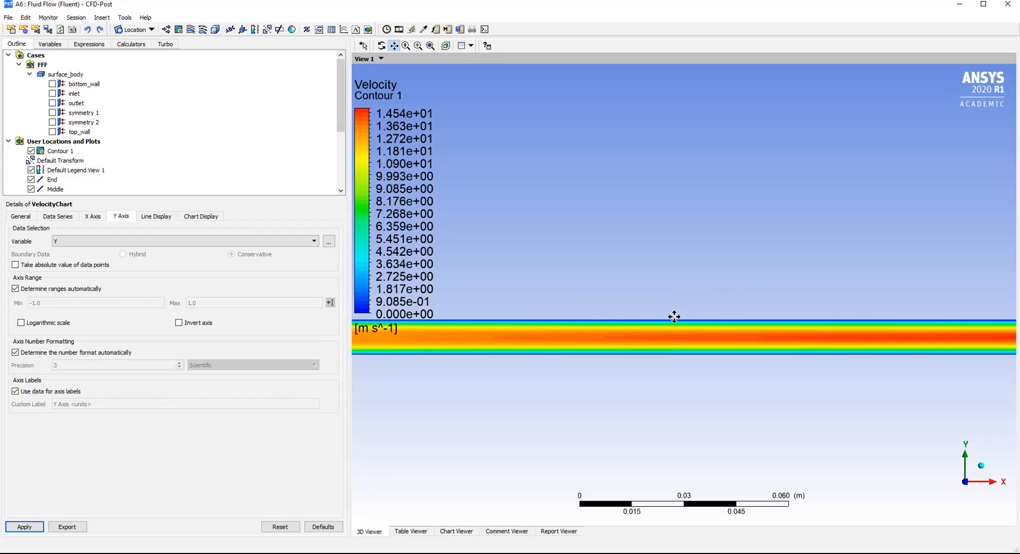
pyautogui.moveTo(695, 371); pyautogui.dragTo(712, 353)
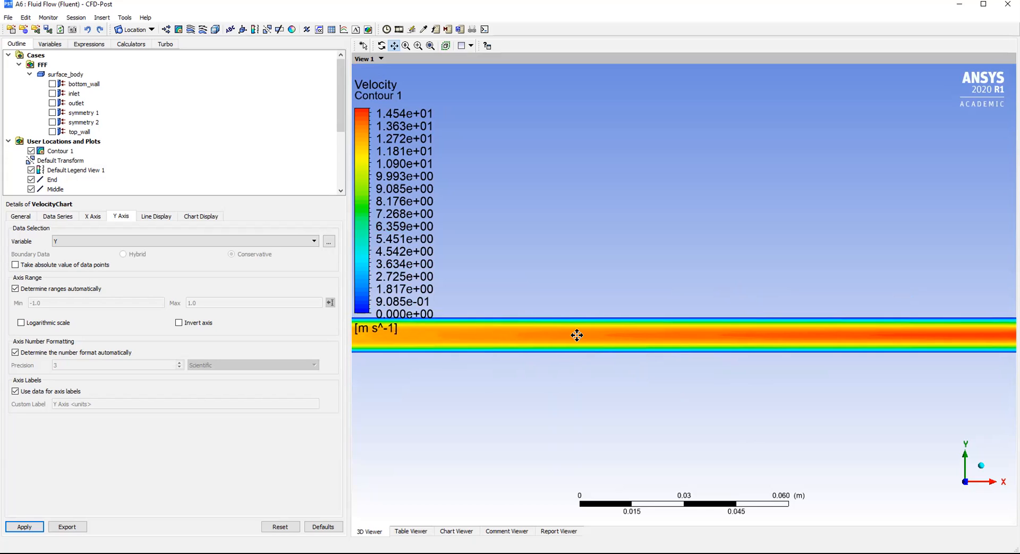
pyautogui.moveTo(576, 335); pyautogui.dragTo(606, 320)
pyautogui.scroll(-5, 640, 328)
pyautogui.moveTo(864, 320); pyautogui.dragTo(616, 335)
pyautogui.scroll(-3, 768, 372)
pyautogui.moveTo(692, 325); pyautogui.dragTo(683, 327)
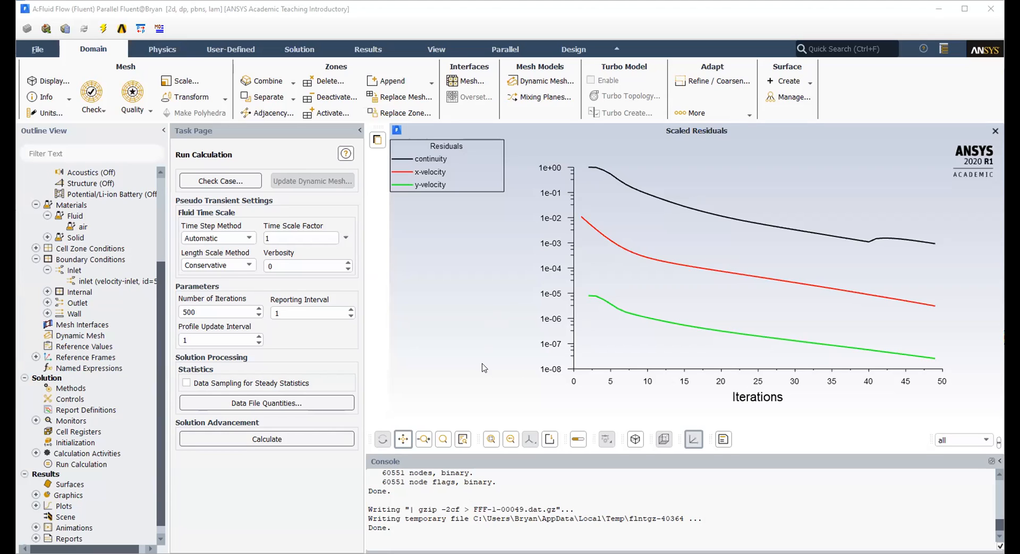
# Set the constant viscosity of the fluid material air to 0.001 kg/m-s and apply the change.
pyautogui.scroll(4, 91, 416)
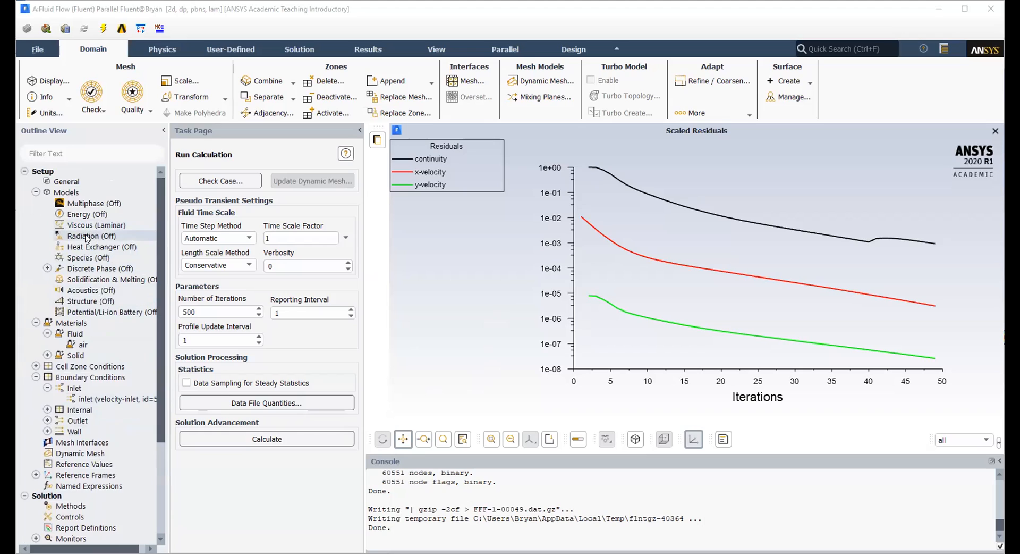
pyautogui.doubleClick(83, 345)
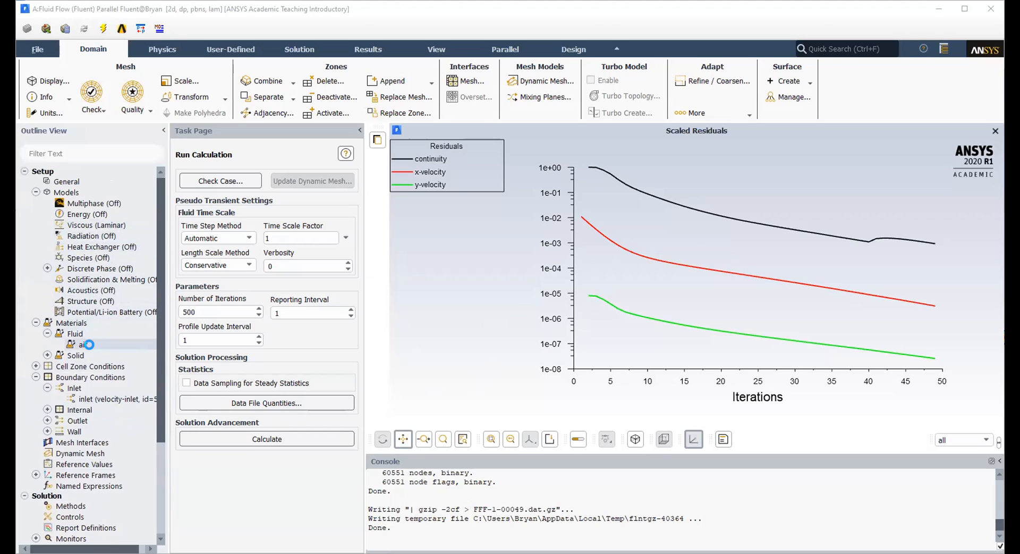
pyautogui.press('BackSpace')
pyautogui.press('BackSpace')
pyautogui.write('1')
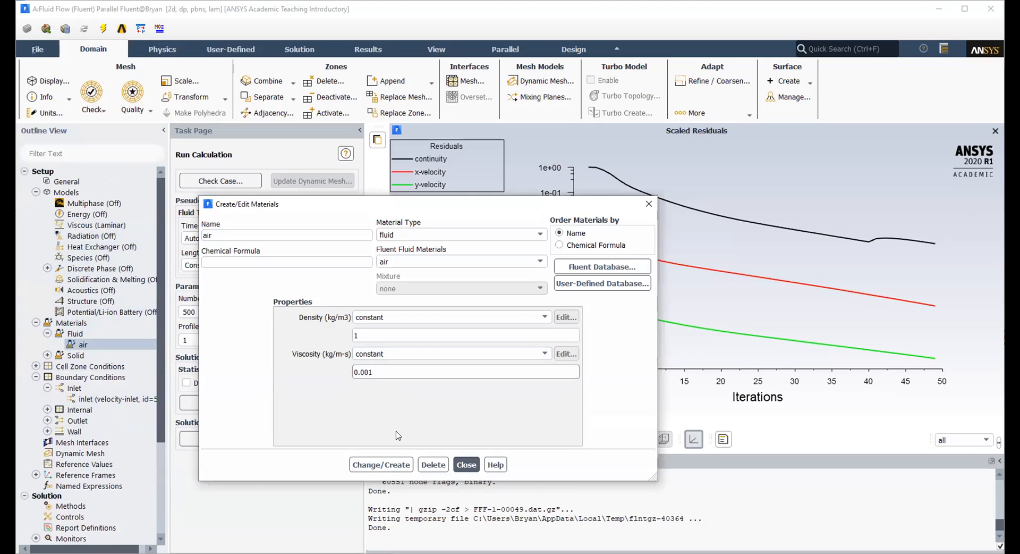
pyautogui.click(391, 464)
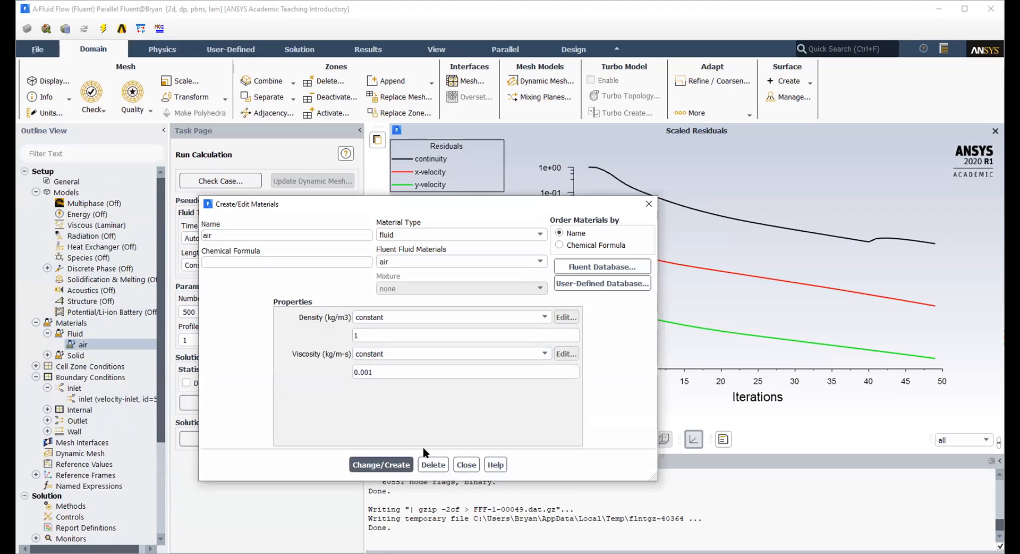
pyautogui.click(467, 465)
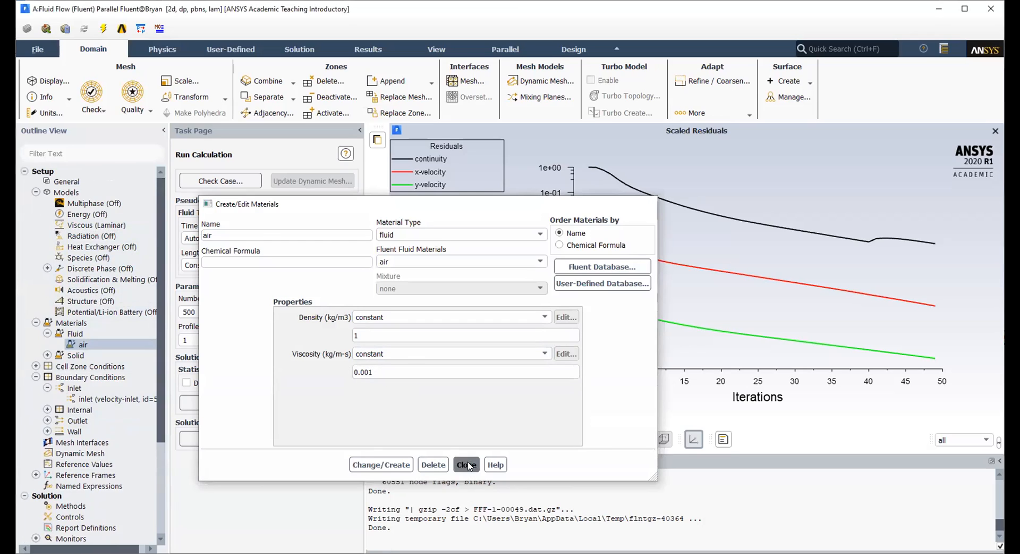
# Set the velocity magnitude of the inlet boundary condition to 0 m/s.
pyautogui.doubleClick(113, 379)
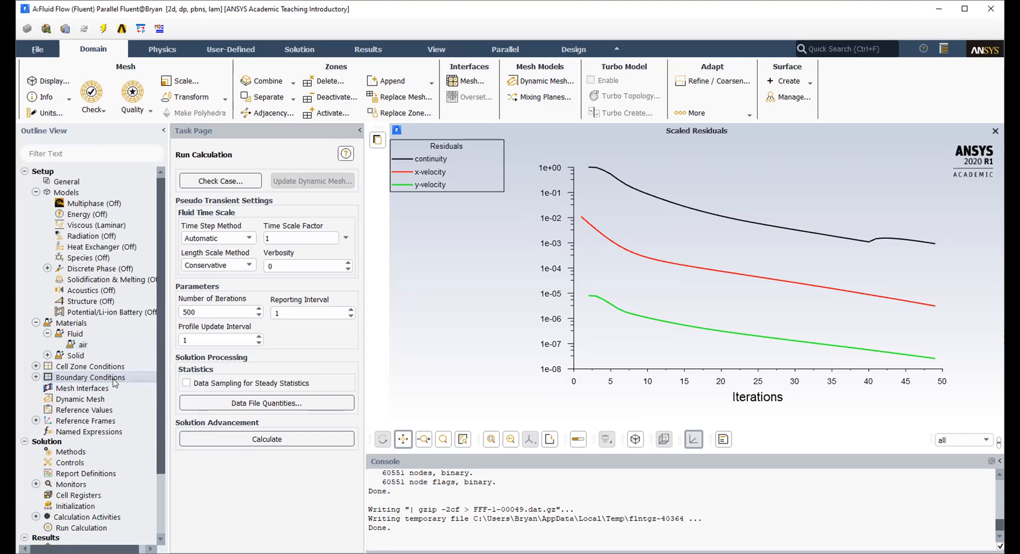
pyautogui.click(202, 211)
pyautogui.click(206, 480)
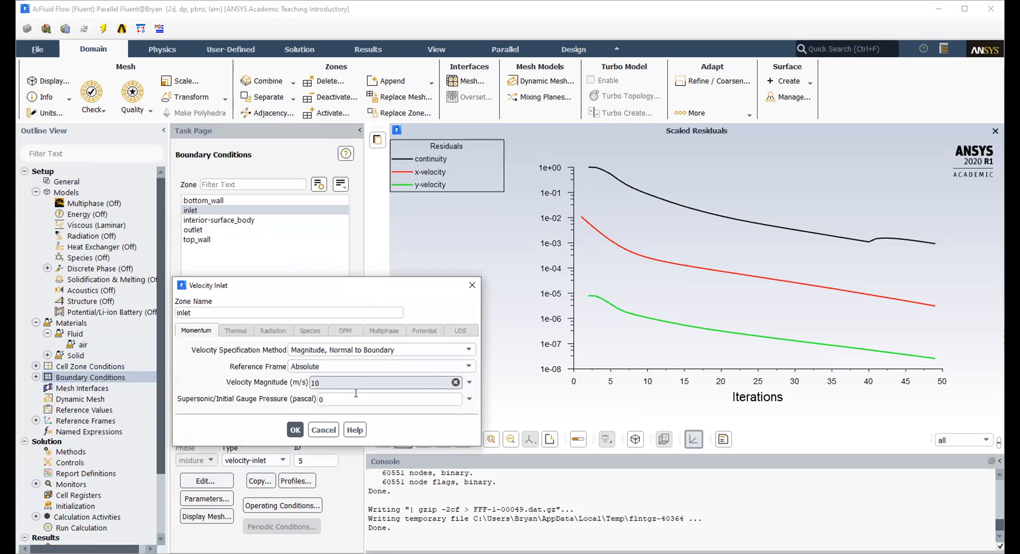
pyautogui.moveTo(321, 383); pyautogui.dragTo(308, 383)
pyautogui.write('0')
pyautogui.click(295, 430)
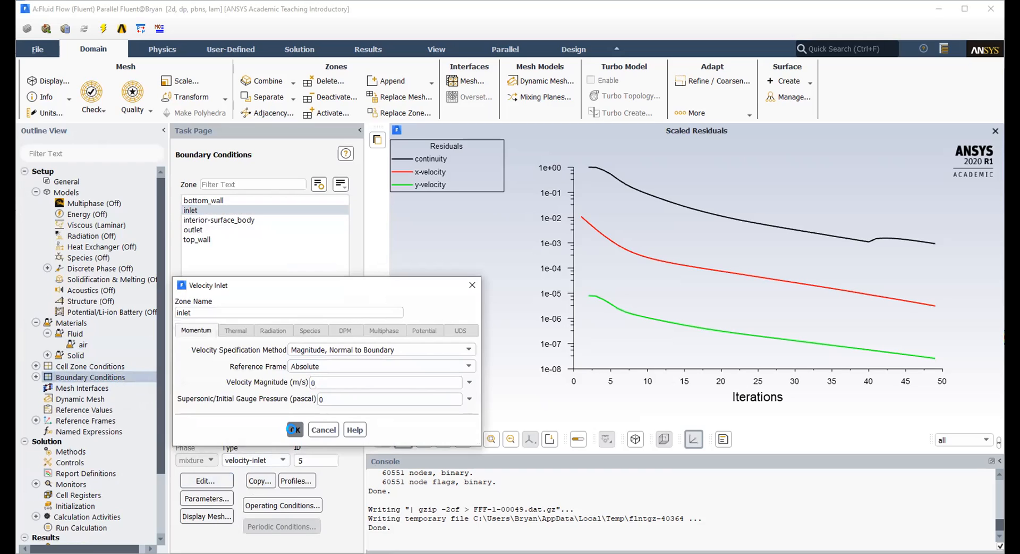
# Change the inlet boundary type to pressure-inlet, keeping the gauge total pressure at 0 Pa.
pyautogui.click(283, 462)
pyautogui.click(261, 522)
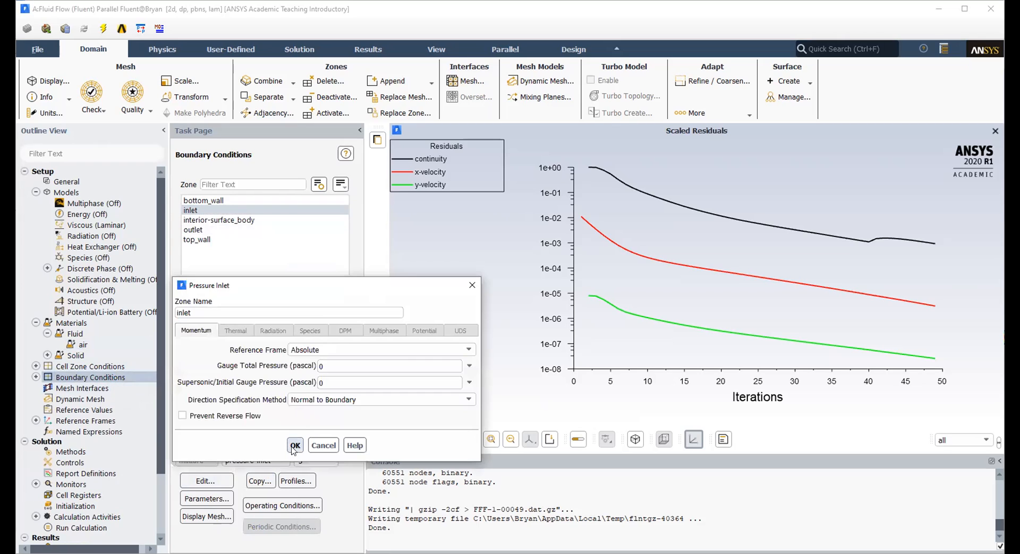
pyautogui.click(293, 447)
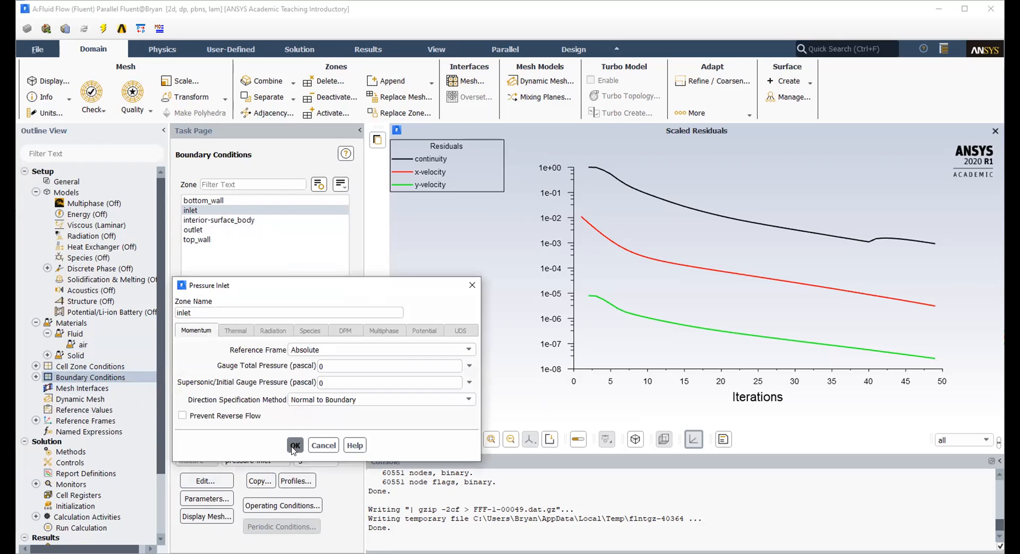
pyautogui.click(225, 481)
pyautogui.click(294, 445)
# Make top_wall a moving wall with a translational speed of 1 m/s in the X direction and the no-slip condition kept.
pyautogui.click(203, 231)
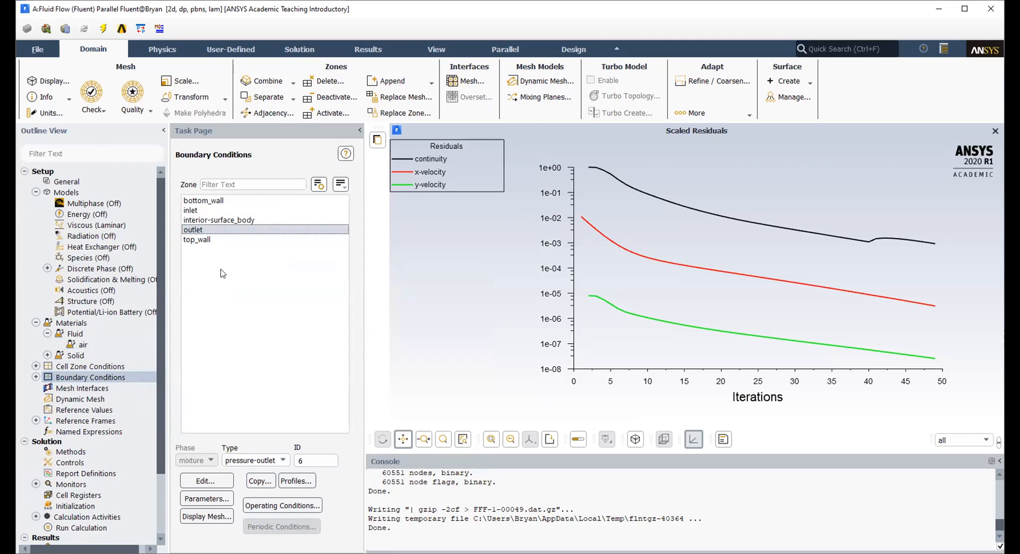
pyautogui.click(211, 242)
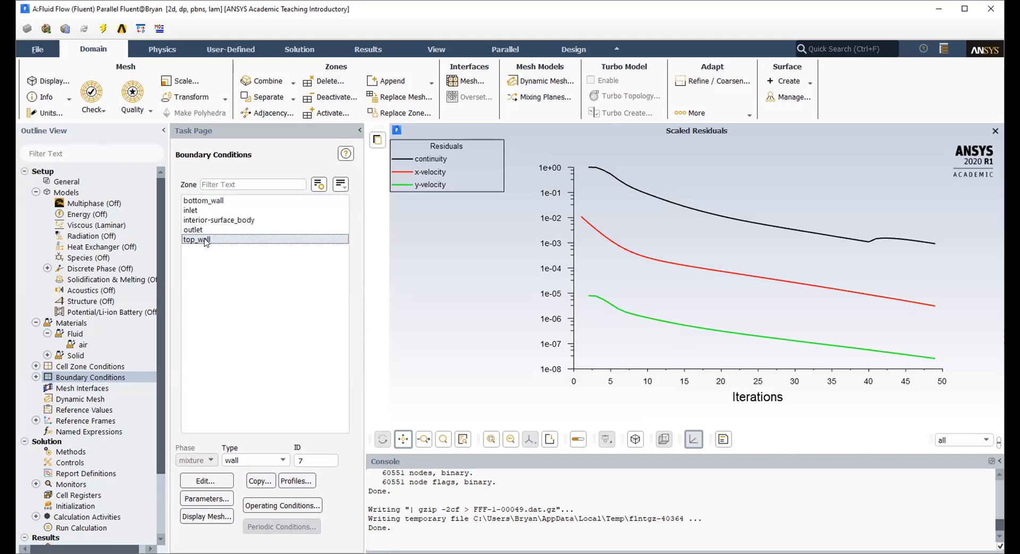
pyautogui.click(207, 481)
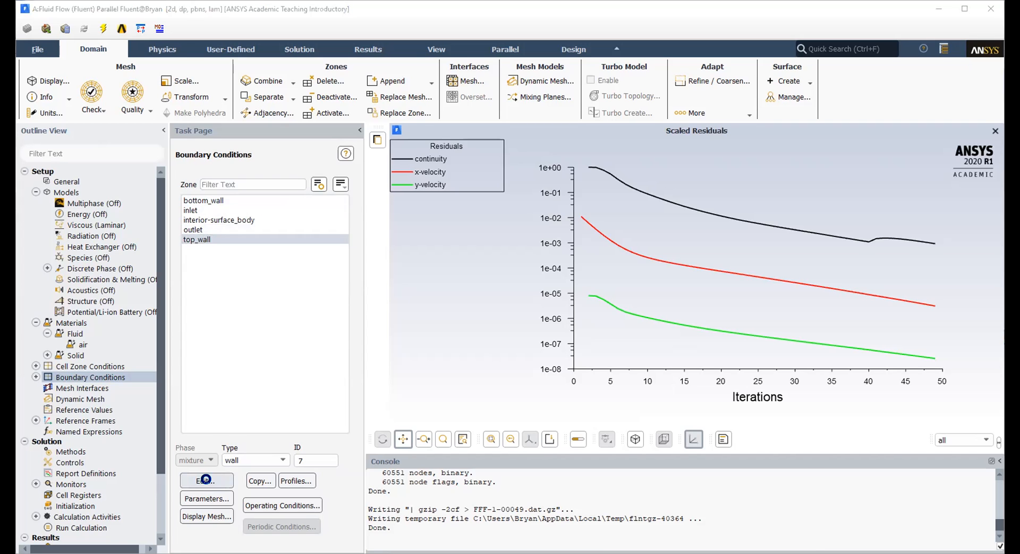
pyautogui.click(194, 389)
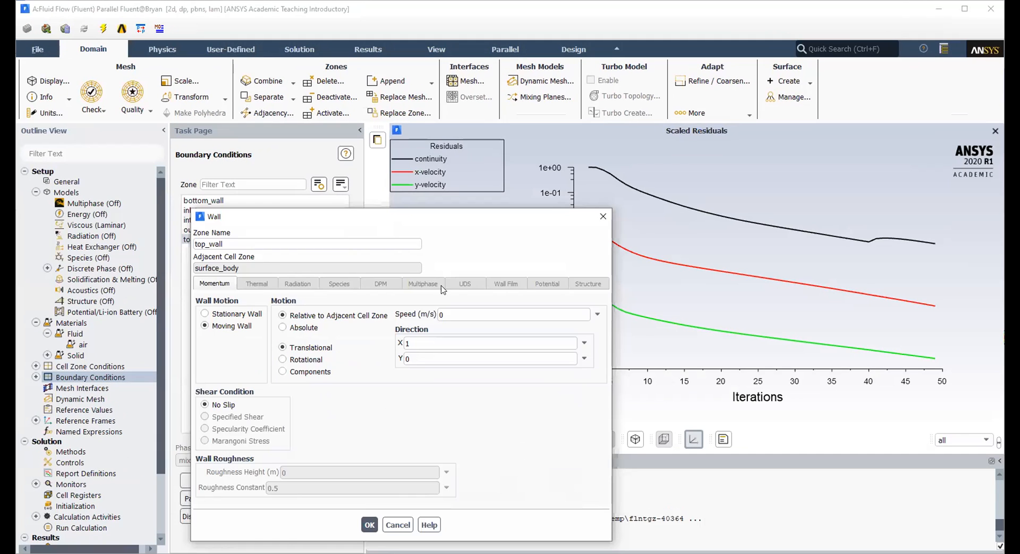
pyautogui.click(437, 355)
pyautogui.press('BackSpace')
pyautogui.write('1')
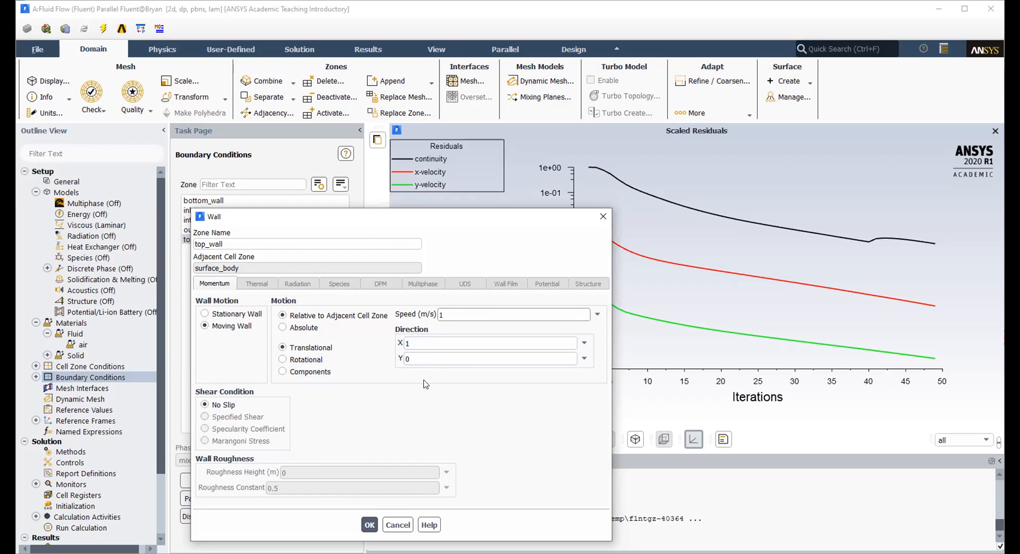
pyautogui.doubleClick(406, 343)
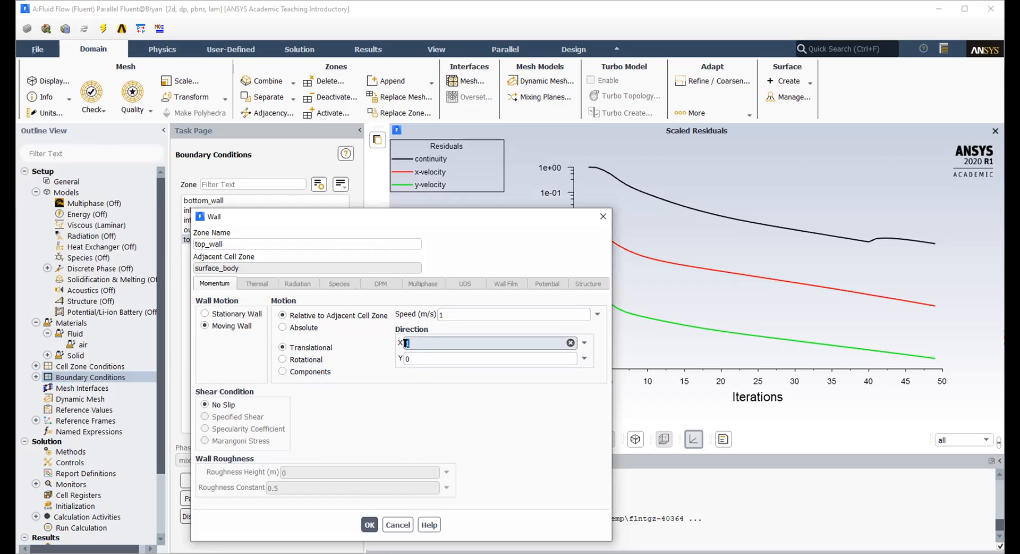
pyautogui.click(416, 359)
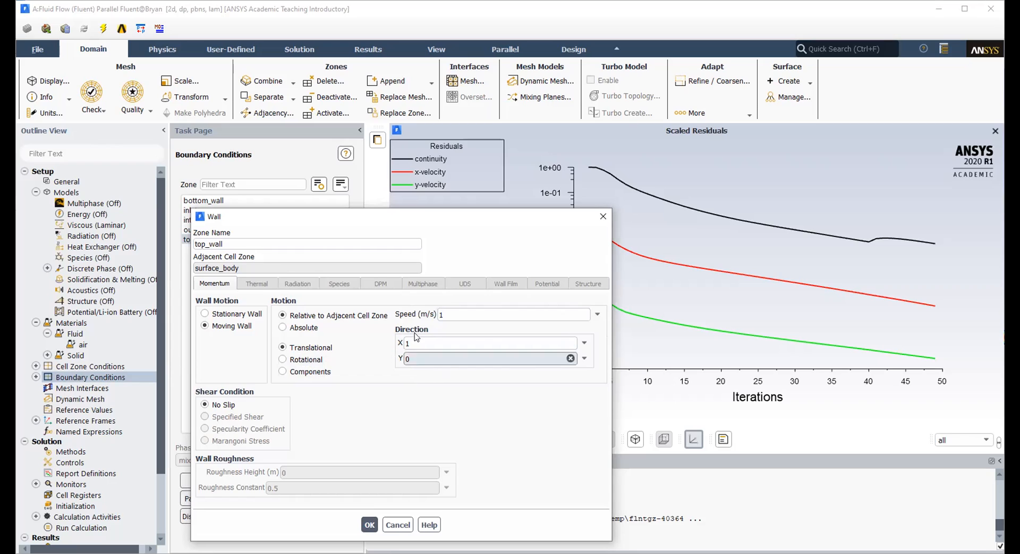
pyautogui.click(370, 525)
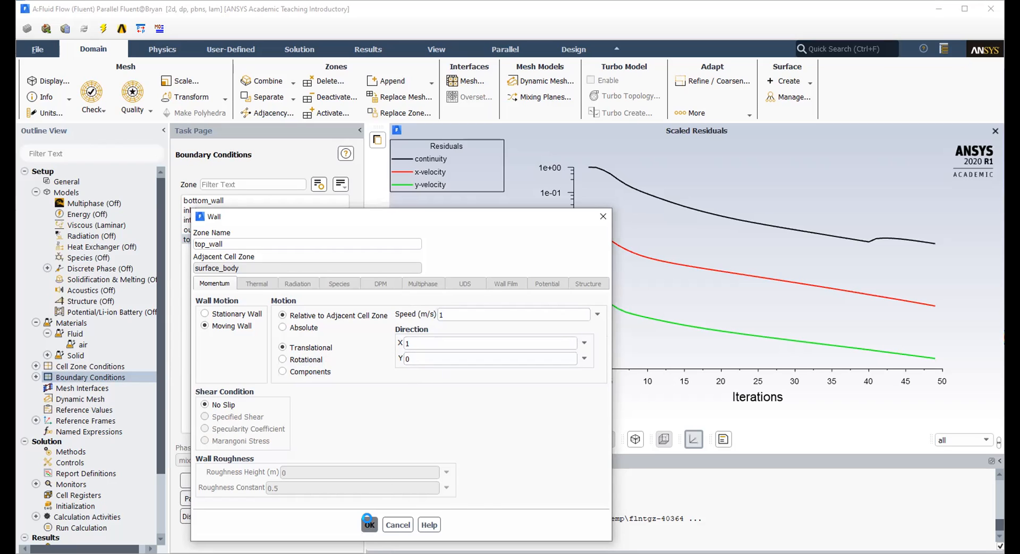
pyautogui.click(370, 525)
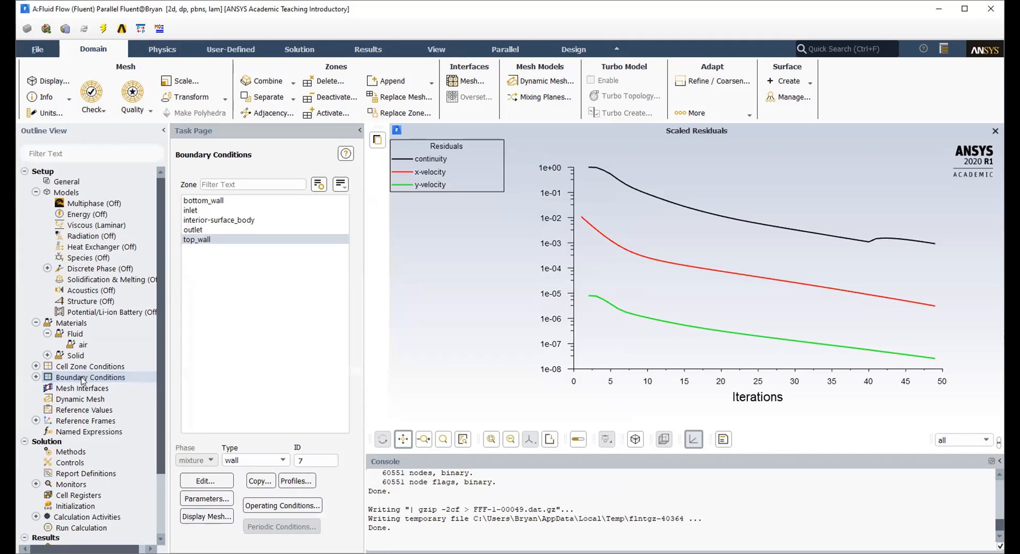
# Compute the reference values from the inlet.
pyautogui.click(84, 409)
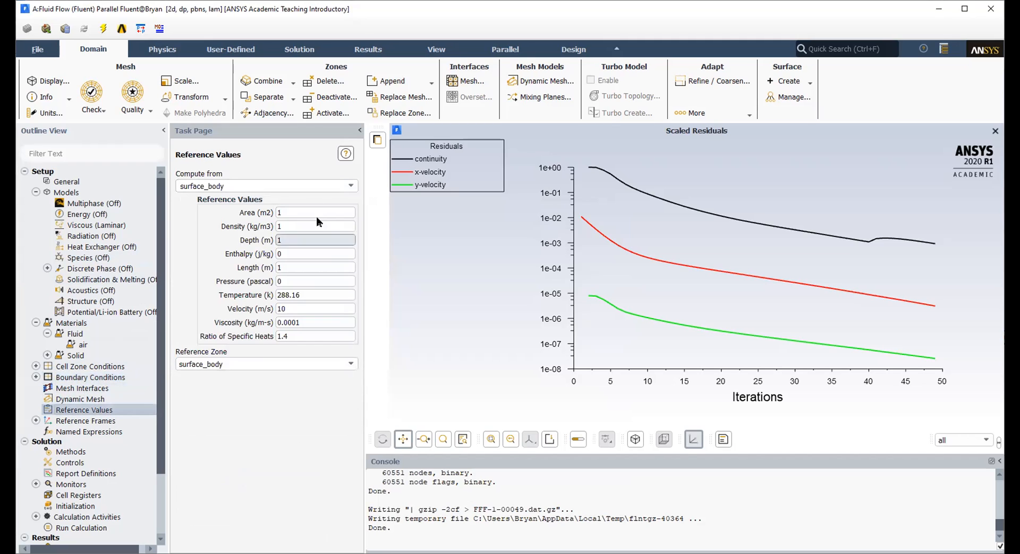
pyautogui.click(350, 186)
pyautogui.click(248, 202)
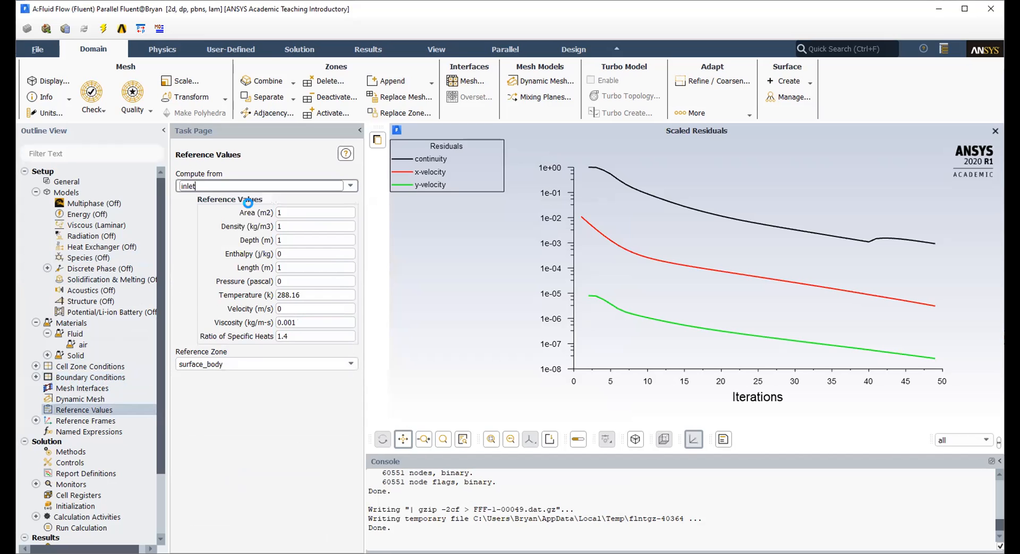
# Initialize the solution again with the Hybrid Initialization method.
pyautogui.scroll(-3, 92, 412)
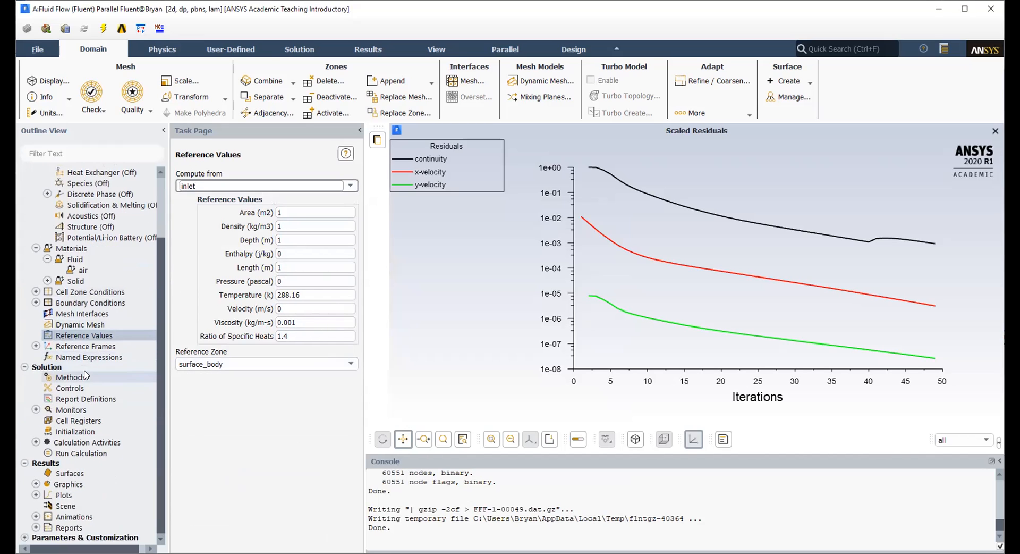
pyautogui.click(82, 432)
pyautogui.click(259, 220)
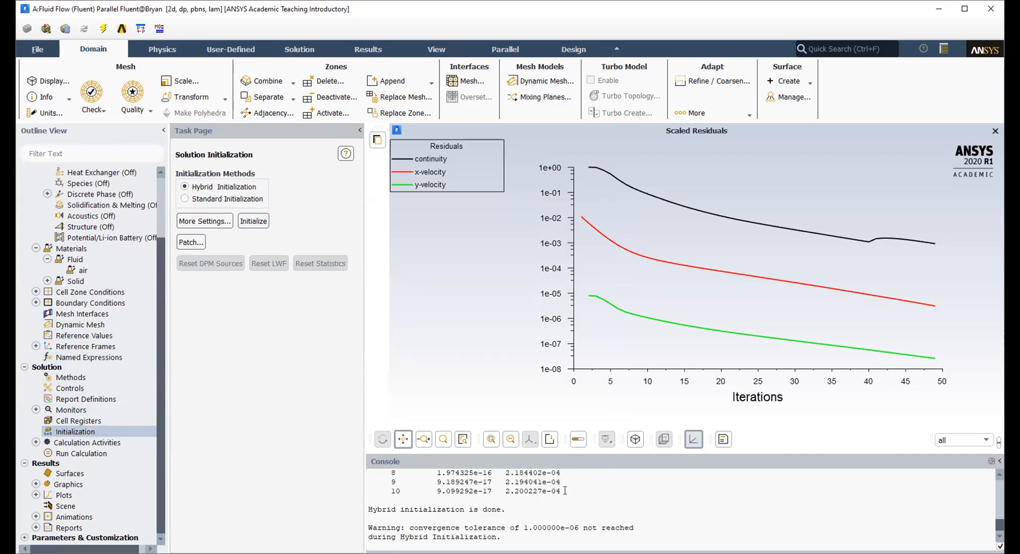
# Run the calculation for up to 500 iterations and acknowledge its completion.
pyautogui.click(107, 453)
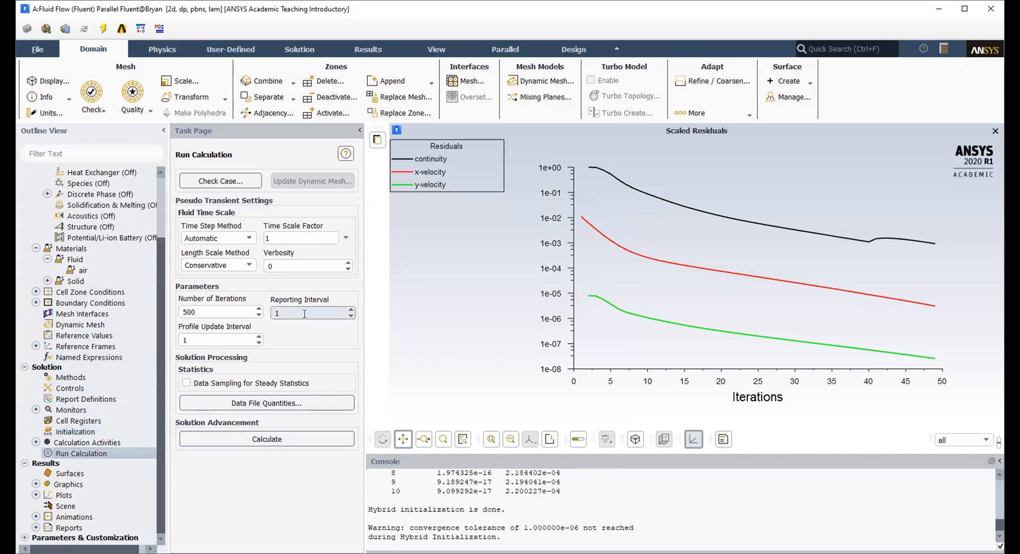
pyautogui.click(263, 438)
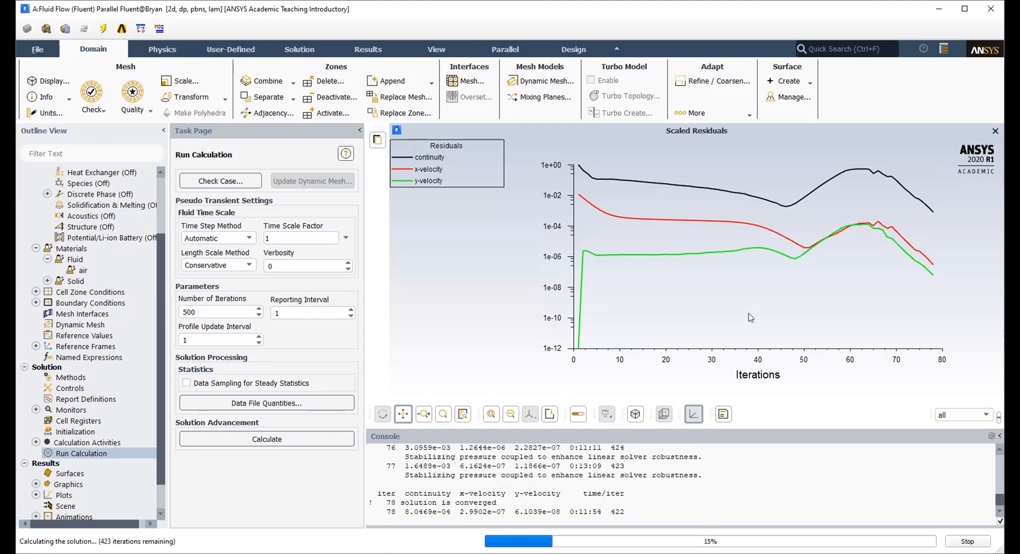
pyautogui.press('Return')
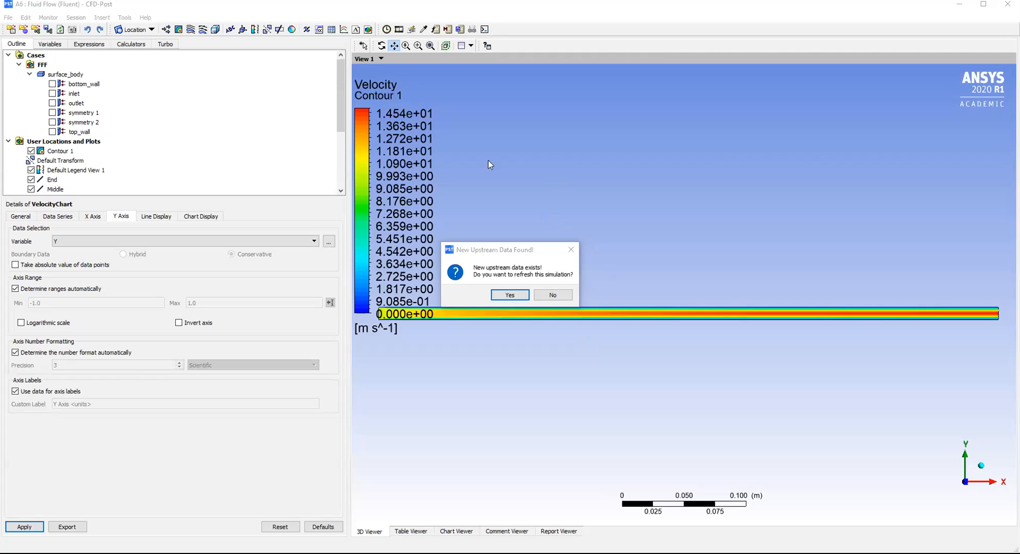
# Switch to CFD-Post and refresh the simulation with the new upstream data.
pyautogui.click(487, 248)
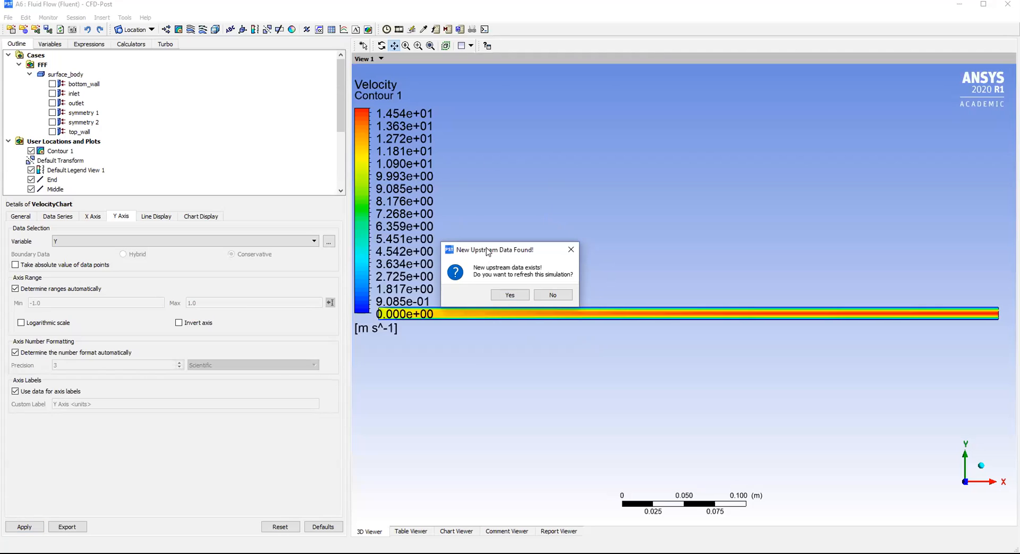
pyautogui.moveTo(504, 244); pyautogui.dragTo(506, 244)
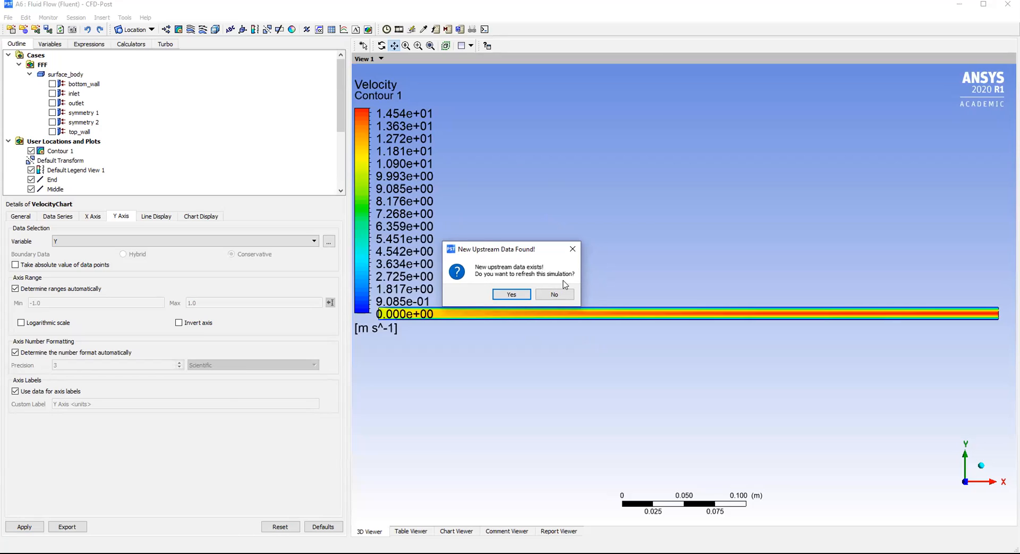
pyautogui.click(511, 295)
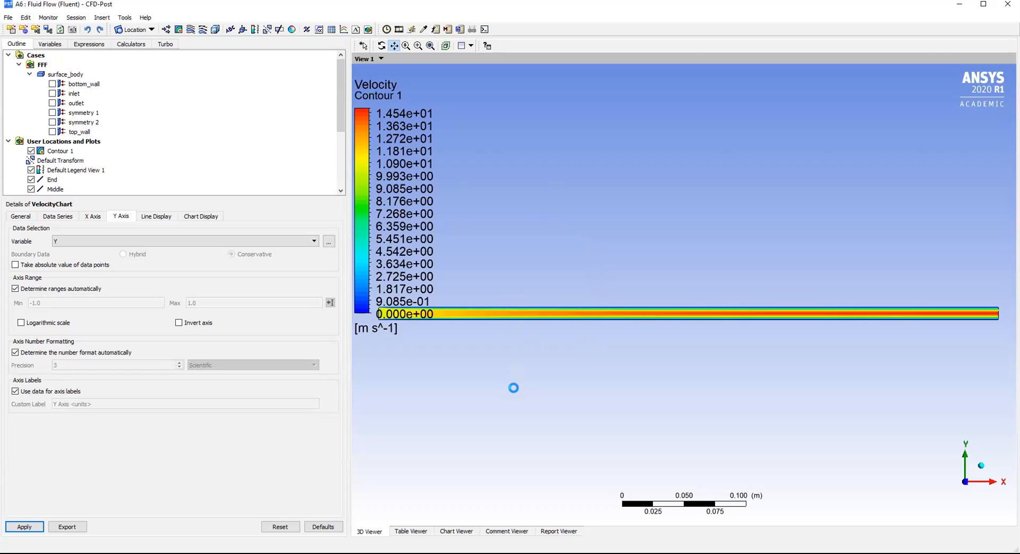
# Examine the updated velocity contour along the channel and how the velocity varies between the bottom wall and the moving top wall.
pyautogui.scroll(-5, 597, 317)
pyautogui.scroll(-5, 638, 327)
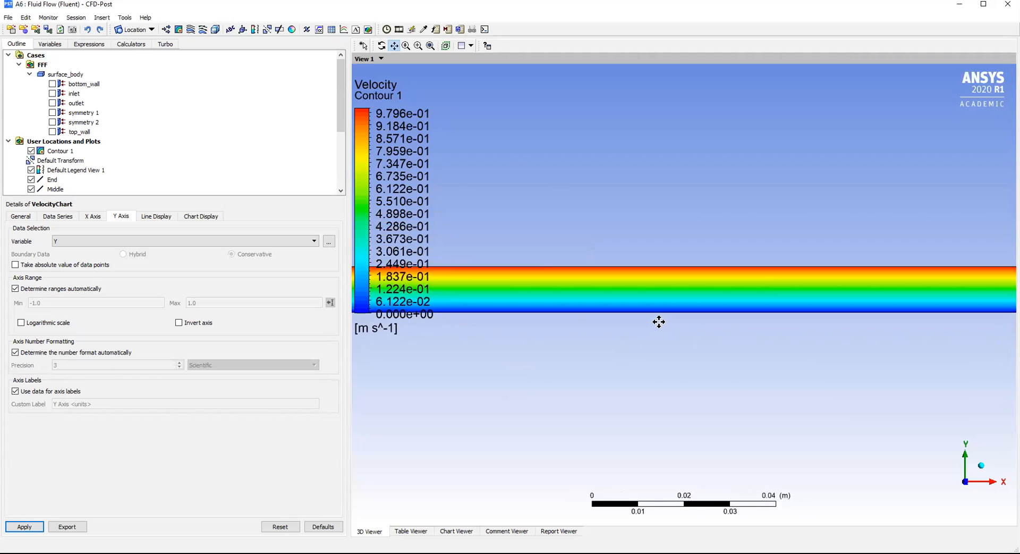
pyautogui.scroll(-1, 611, 307)
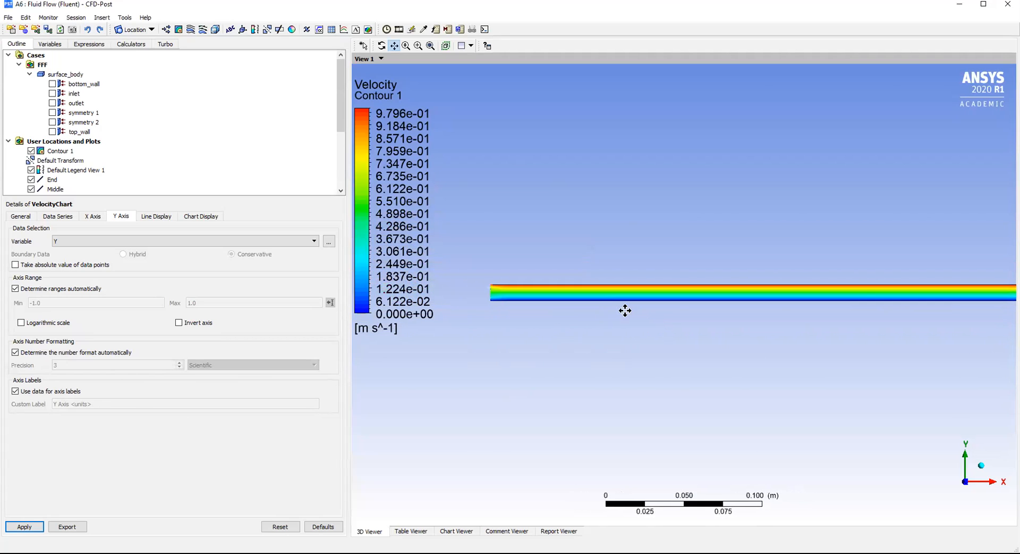
pyautogui.moveTo(713, 335); pyautogui.dragTo(571, 349)
pyautogui.moveTo(775, 351); pyautogui.dragTo(824, 342)
pyautogui.scroll(3, 652, 312)
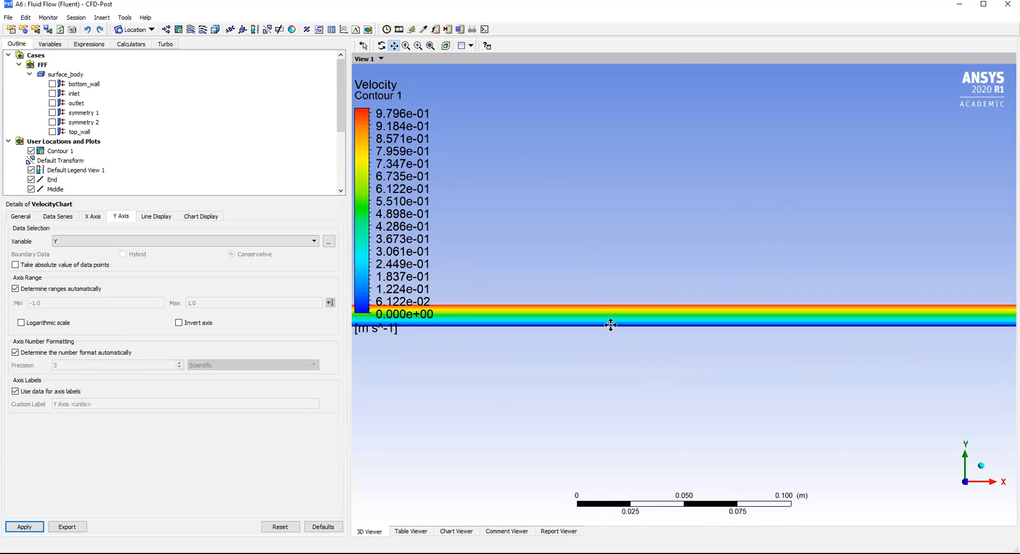
pyautogui.moveTo(647, 337); pyautogui.dragTo(621, 353)
pyautogui.scroll(2, 684, 346)
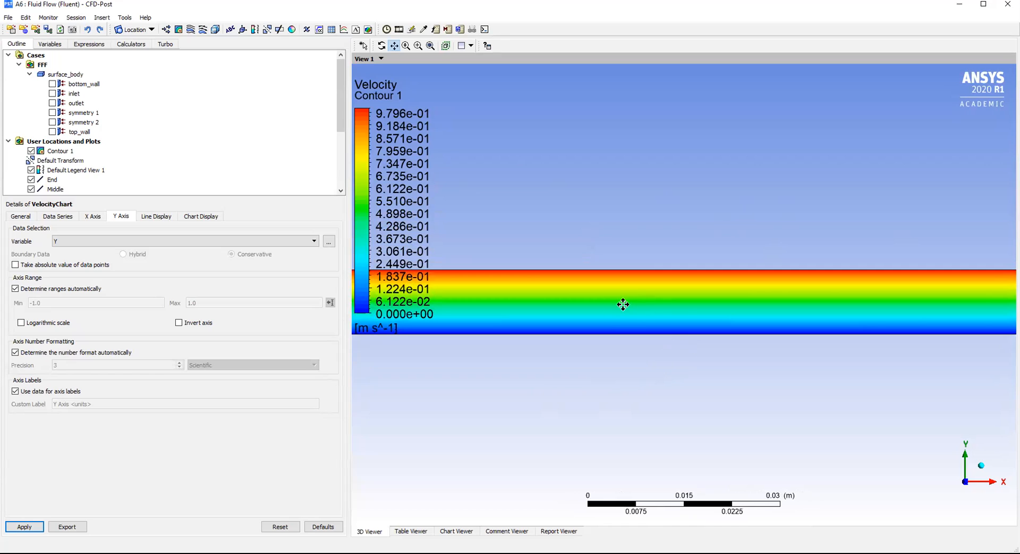
pyautogui.scroll(-2, 572, 340)
pyautogui.scroll(1, 515, 331)
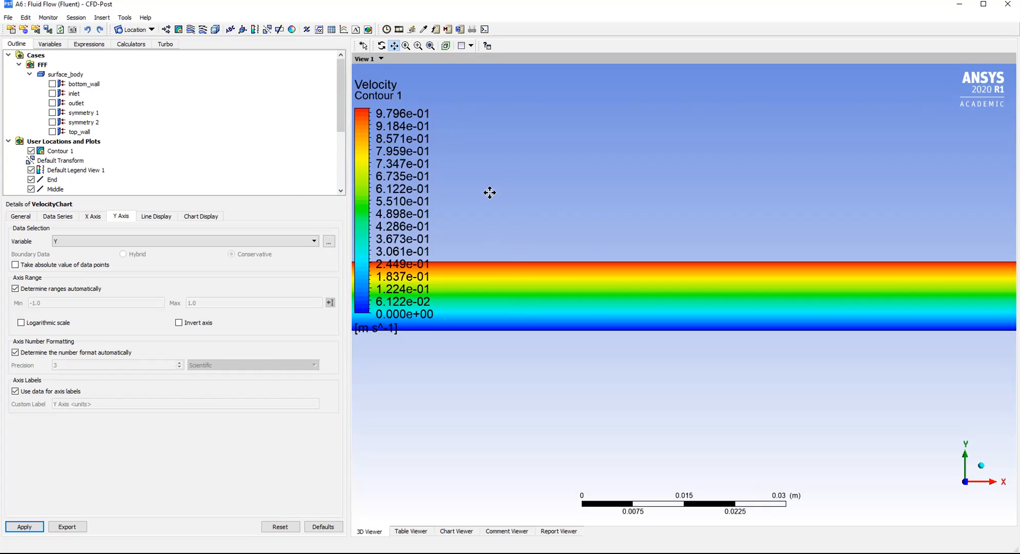
pyautogui.moveTo(555, 260); pyautogui.dragTo(599, 285)
pyautogui.scroll(6, 605, 297)
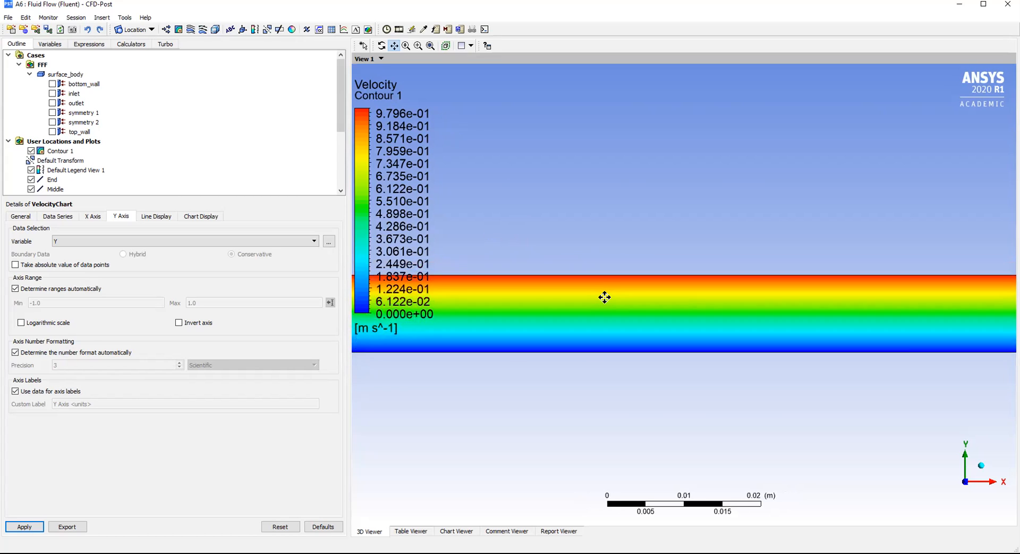
# Update the VelocityChart so its One Quarter, Middle and End profiles use the refreshed moving-wall results.
pyautogui.scroll(1, 604, 282)
pyautogui.scroll(1, 531, 412)
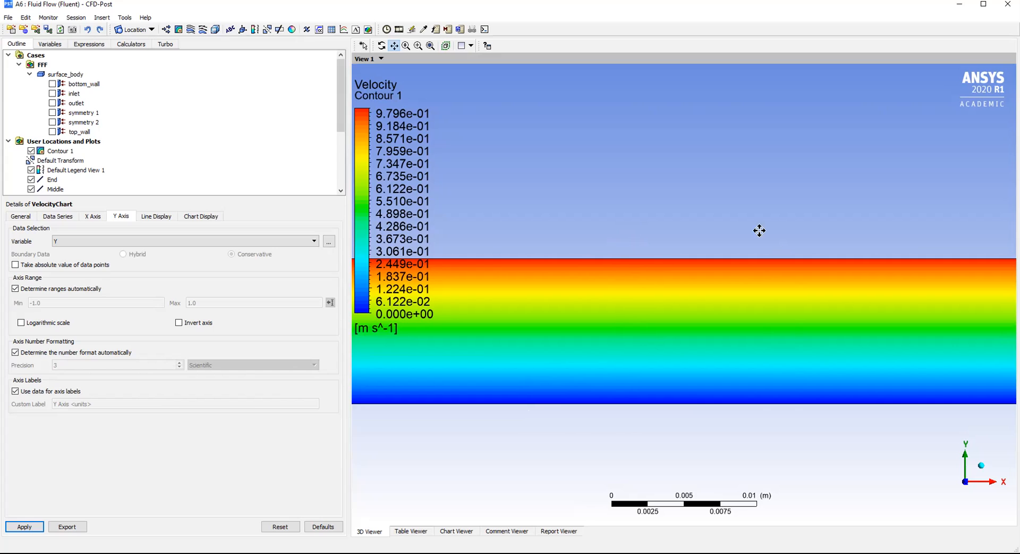
pyautogui.click(455, 531)
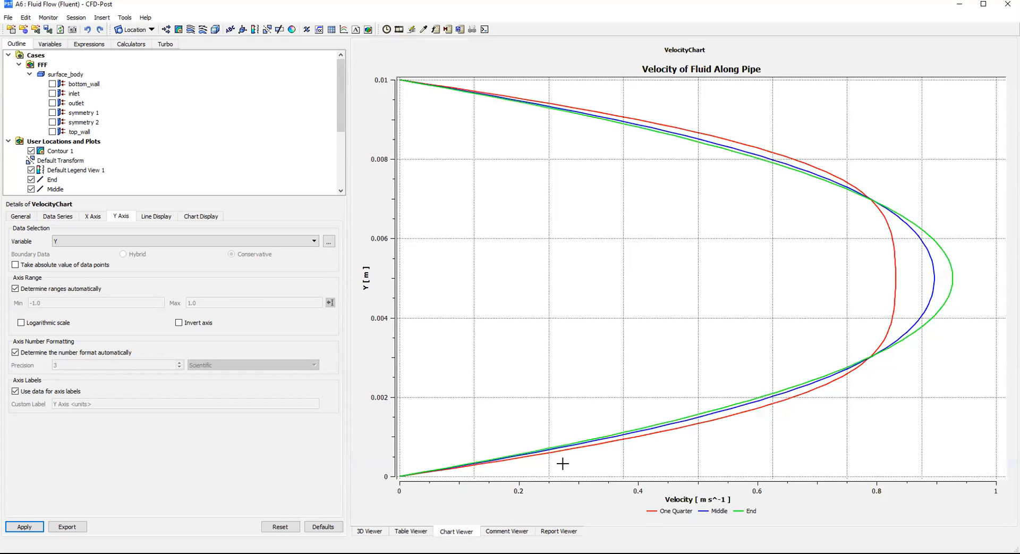
pyautogui.click(24, 526)
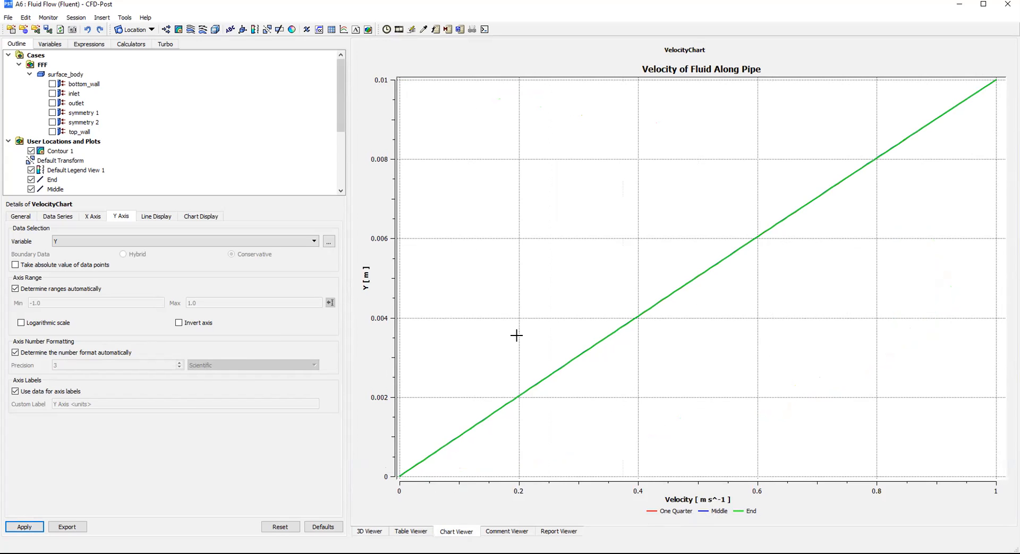
# Examine the moving-wall velocity contour from the inlet along the channel, comparing the flow near the entrance with the flow further downstream.
pyautogui.click(369, 530)
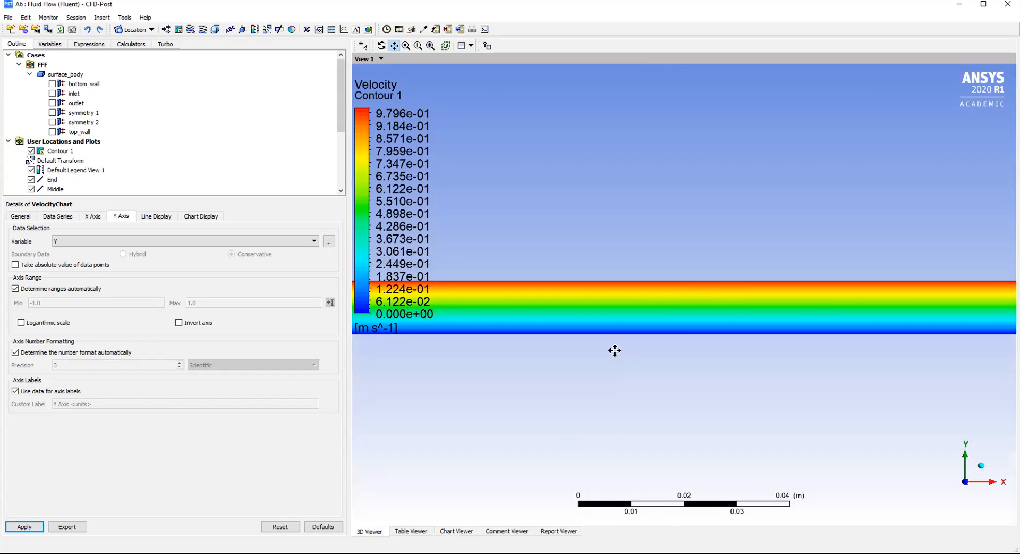
pyautogui.scroll(-4, 632, 337)
pyautogui.moveTo(635, 326); pyautogui.dragTo(851, 313)
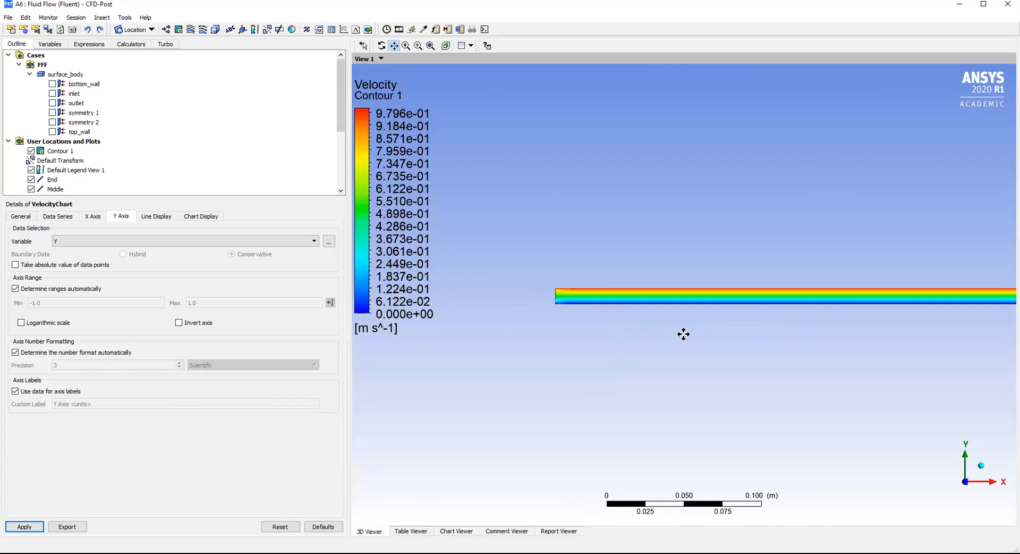
pyautogui.scroll(2, 553, 333)
pyautogui.scroll(1, 550, 333)
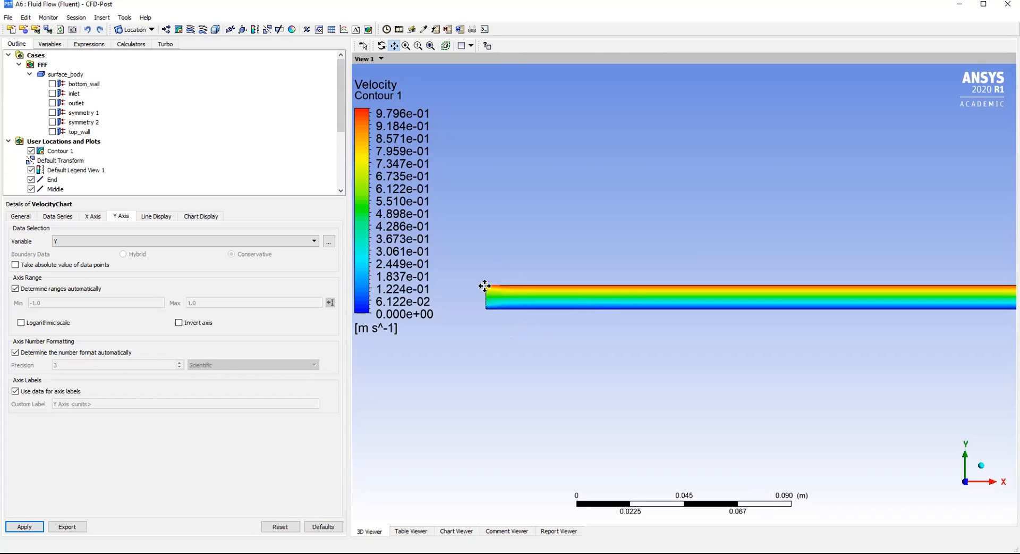
pyautogui.moveTo(894, 327); pyautogui.dragTo(910, 352)
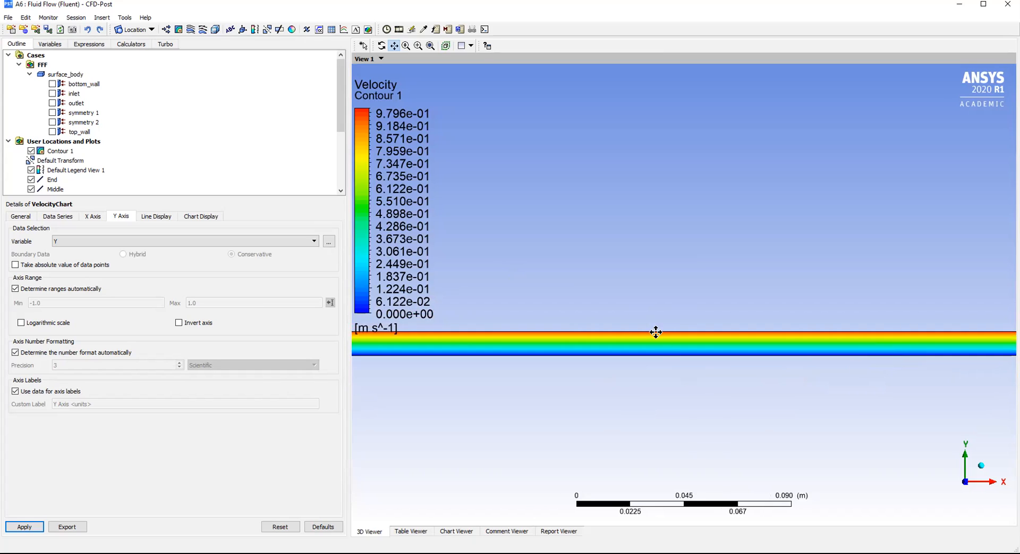
pyautogui.scroll(-10, 560, 376)
pyautogui.moveTo(558, 350); pyautogui.dragTo(701, 323)
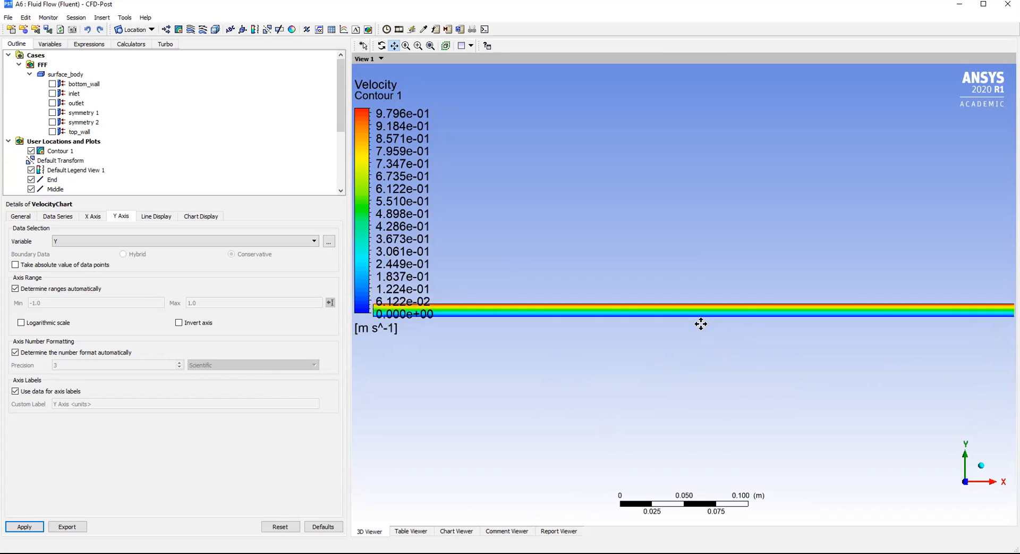
pyautogui.moveTo(530, 340); pyautogui.dragTo(574, 341)
pyautogui.scroll(1, 568, 350)
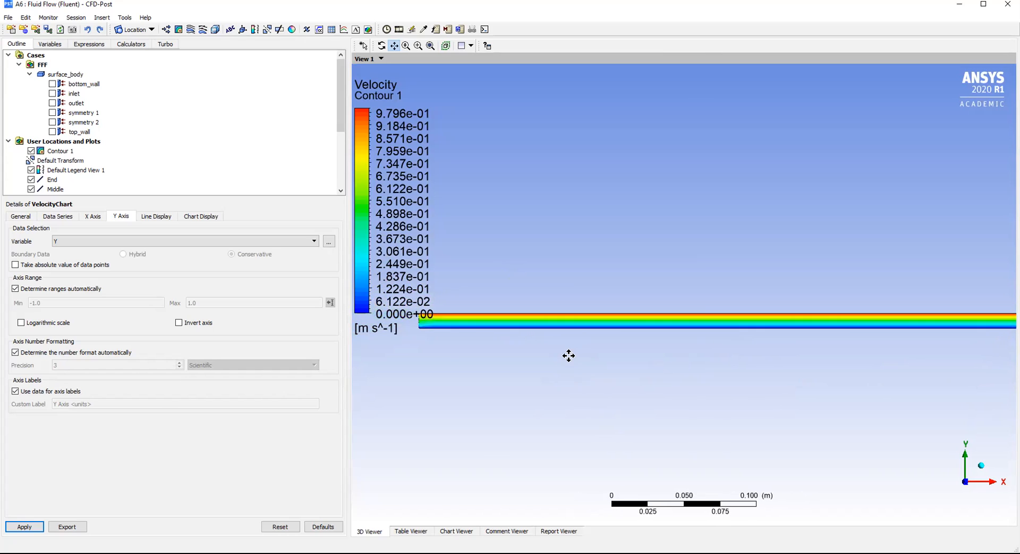
pyautogui.scroll(3, 504, 373)
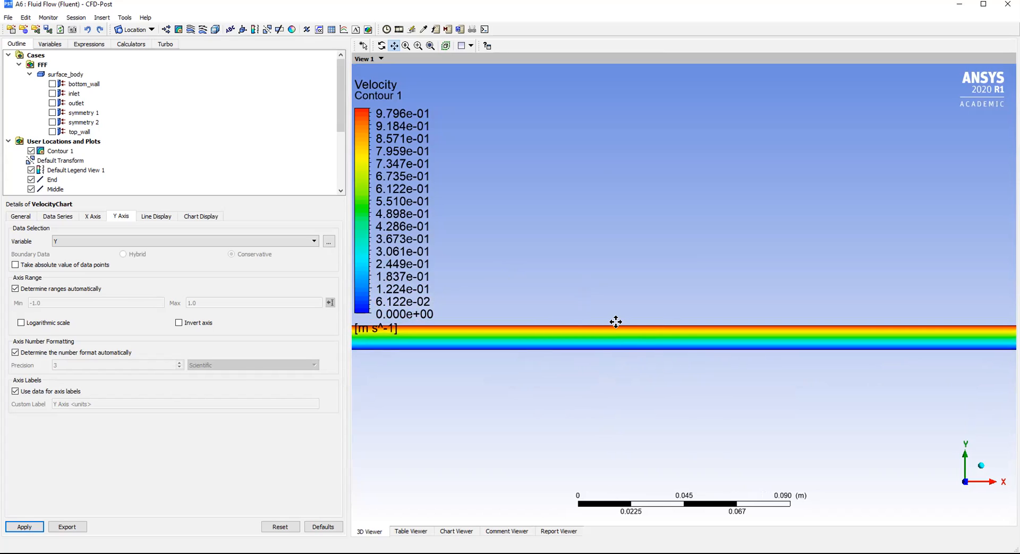
pyautogui.moveTo(536, 346); pyautogui.dragTo(712, 316)
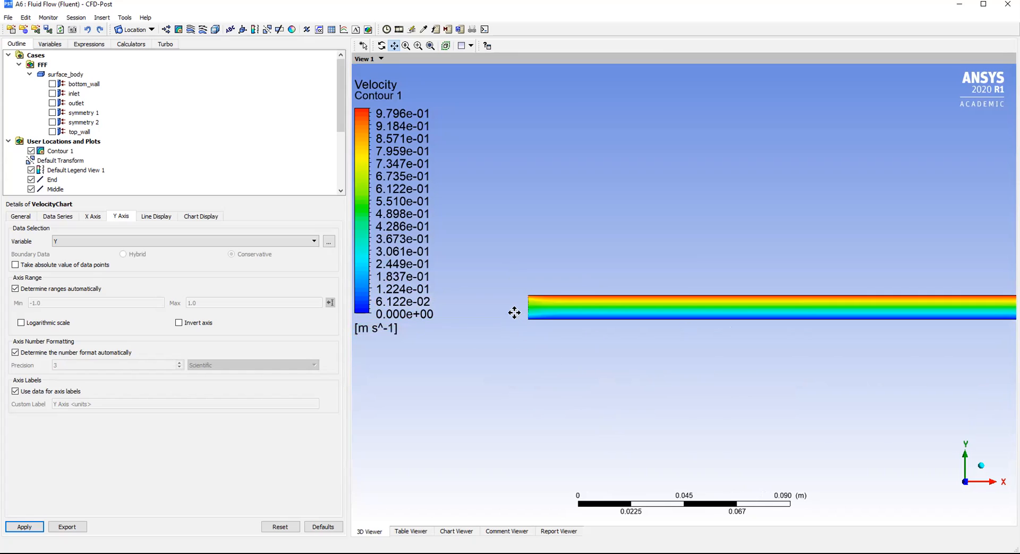
pyautogui.moveTo(854, 299); pyautogui.dragTo(617, 312)
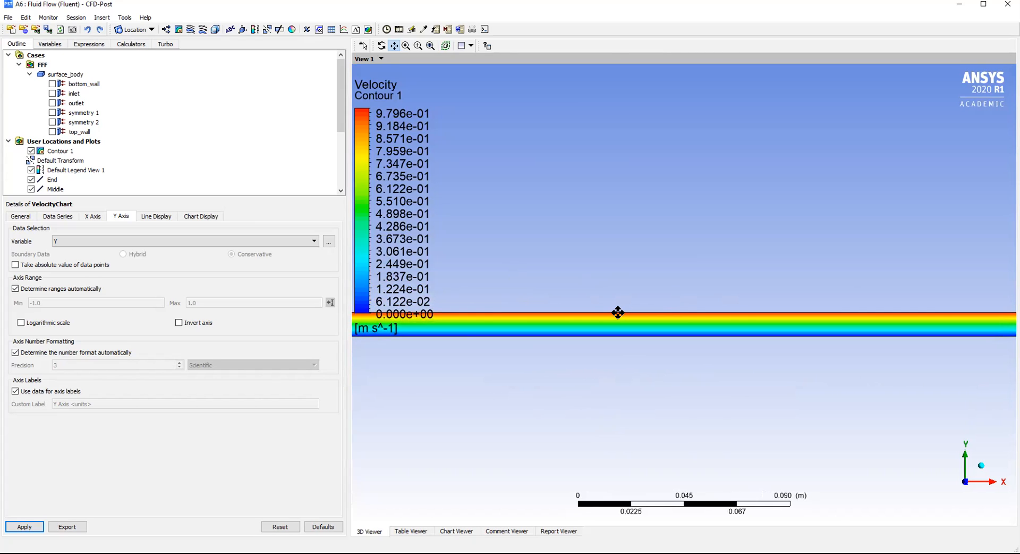
pyautogui.scroll(-3, 613, 303)
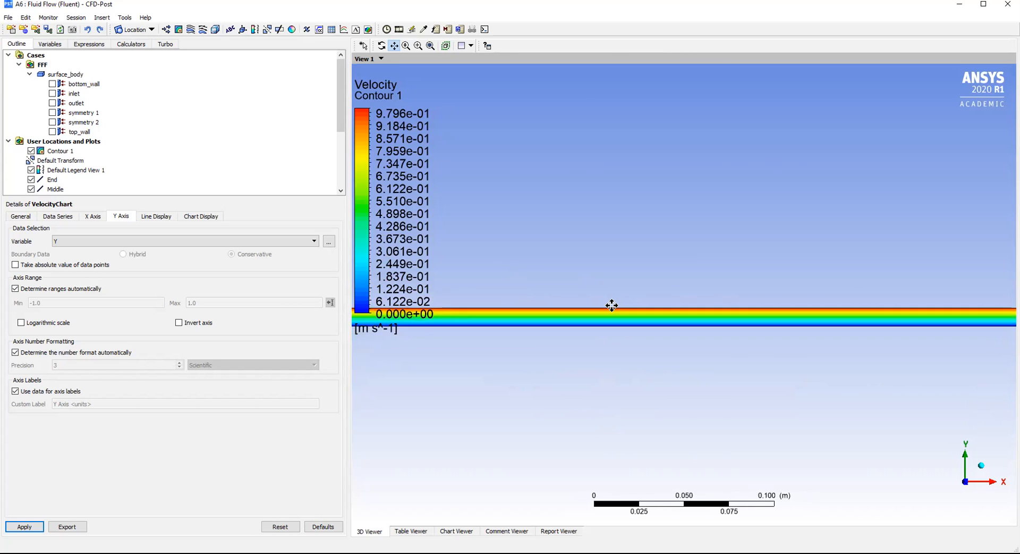
pyautogui.scroll(-2, 813, 330)
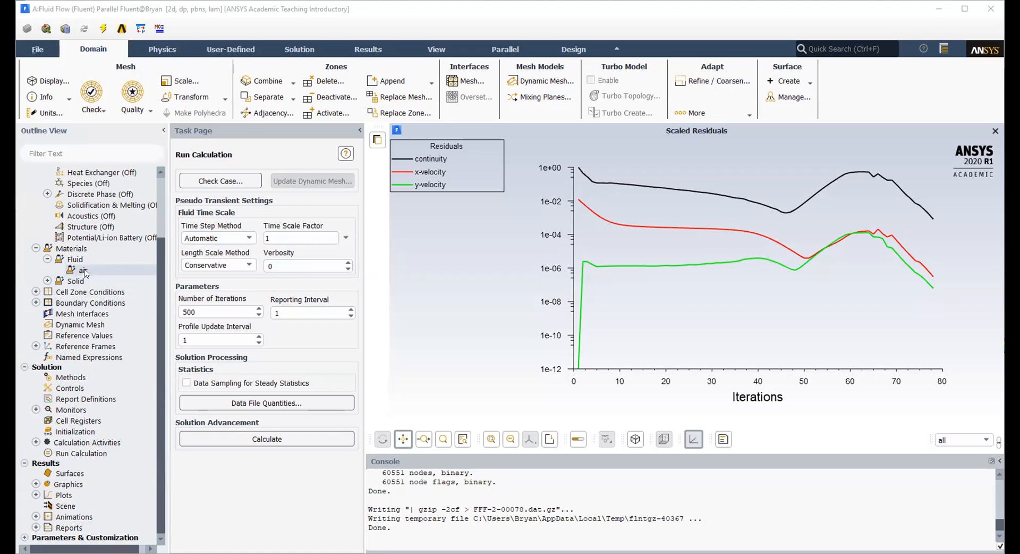
# Switch to Fluent and change the inlet boundary condition to a velocity-inlet with a velocity of 1 m/s.
pyautogui.doubleClick(90, 302)
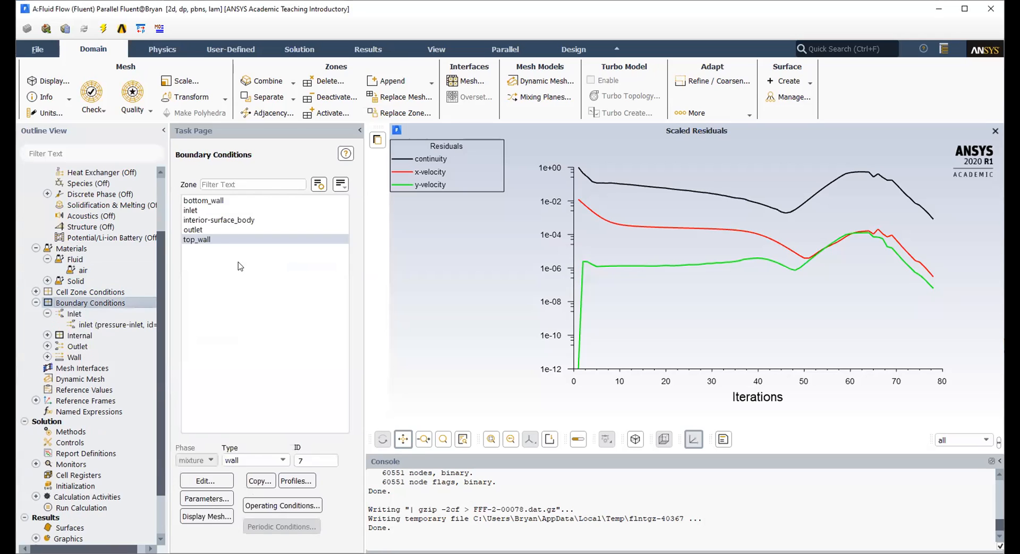
pyautogui.click(212, 210)
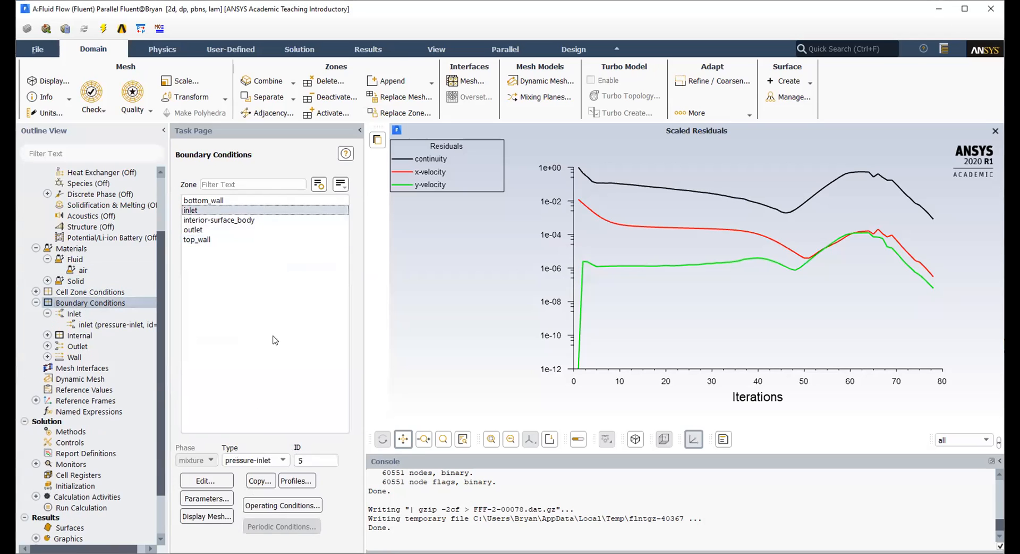
pyautogui.click(282, 460)
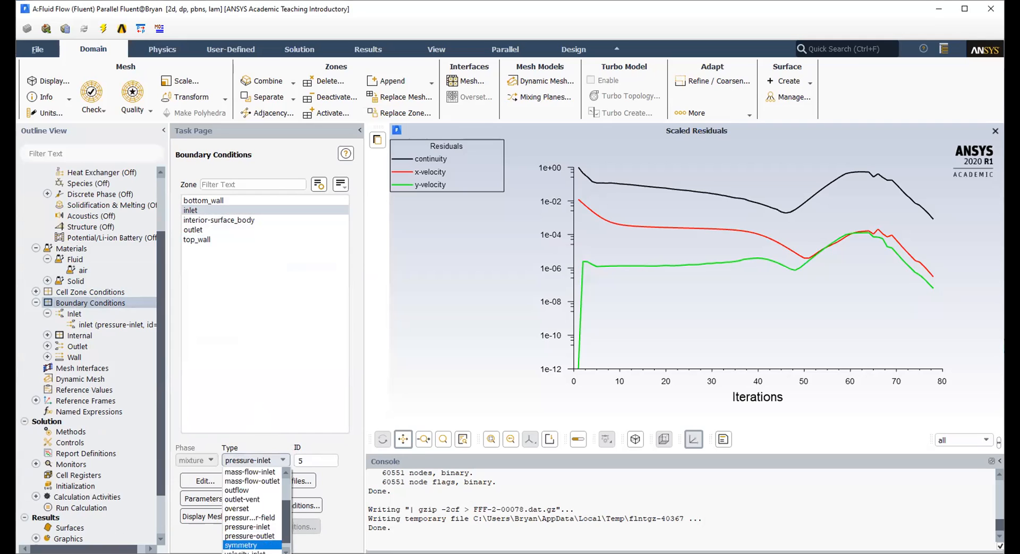
pyautogui.click(250, 548)
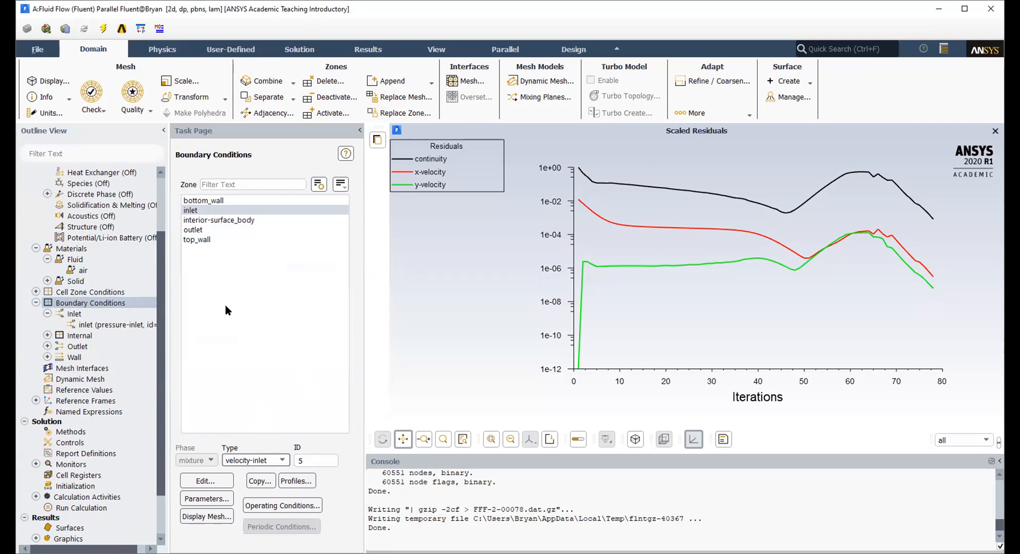
pyautogui.press('BackSpace')
pyautogui.write('1')
pyautogui.click(295, 429)
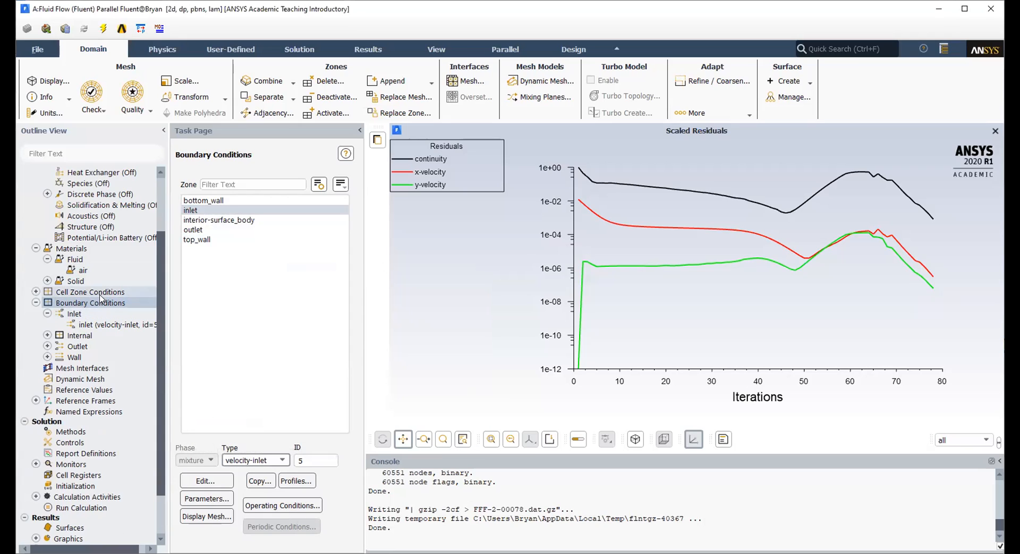
# Compute the reference values from the inlet and initialize the solution with Hybrid Initialization.
pyautogui.click(98, 390)
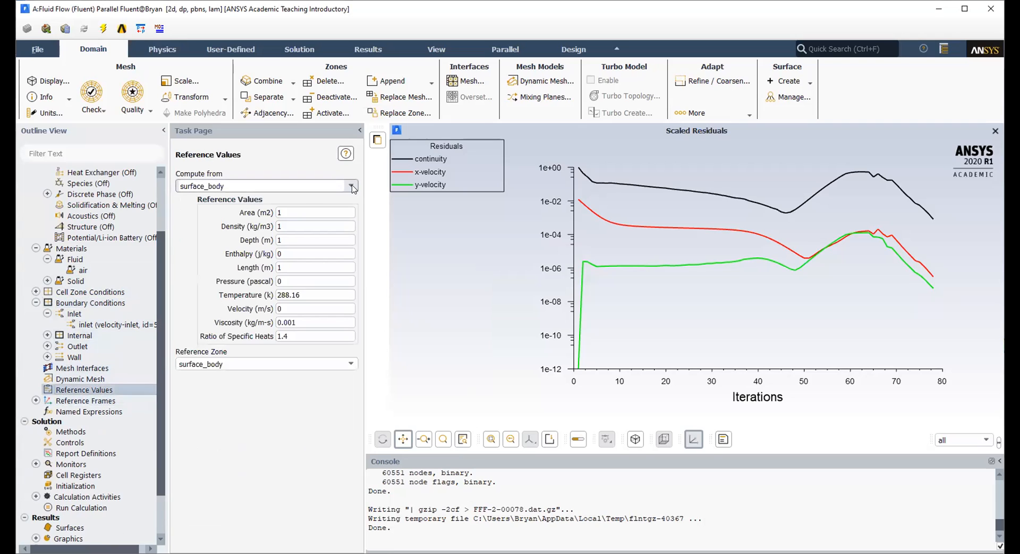
pyautogui.scroll(1, 352, 187)
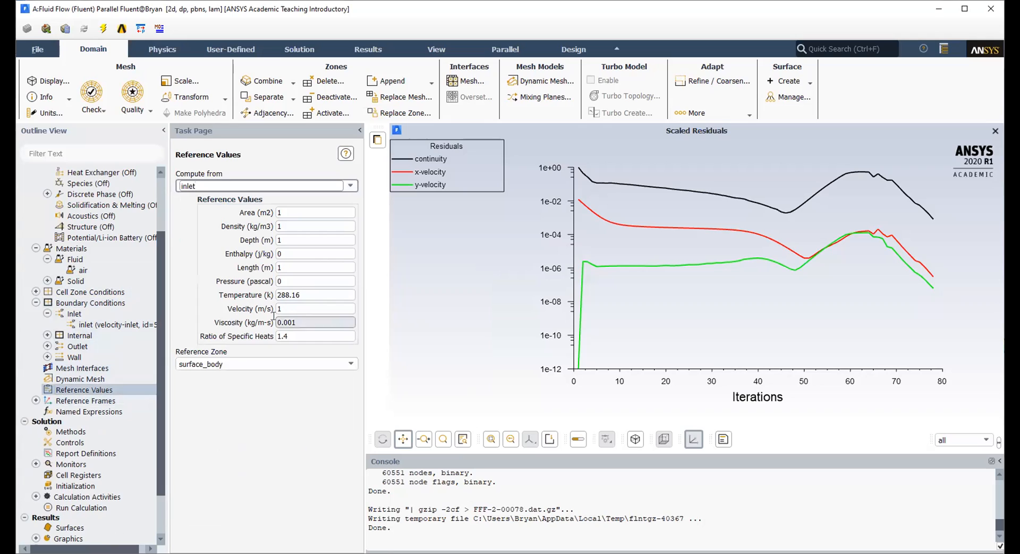
pyautogui.click(75, 485)
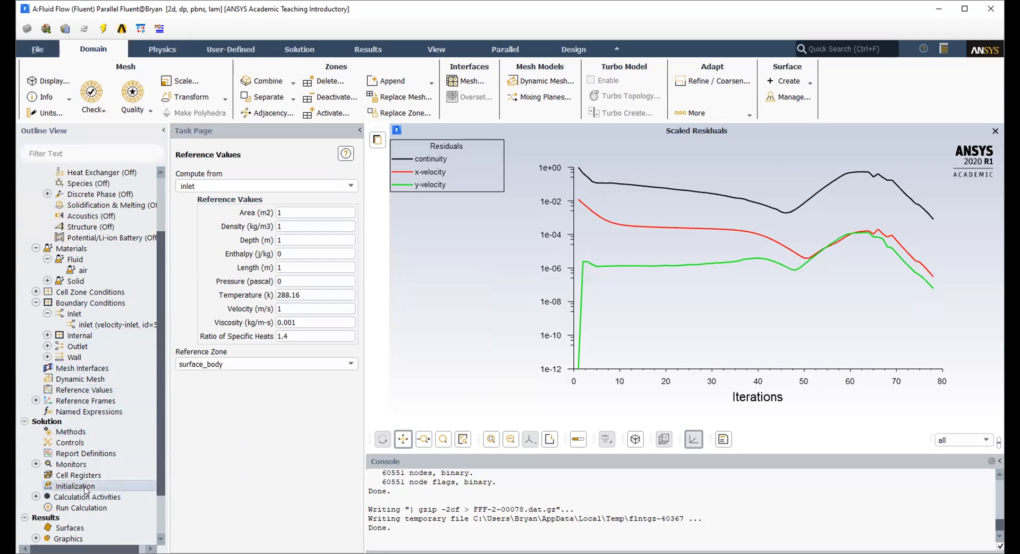
pyautogui.click(251, 224)
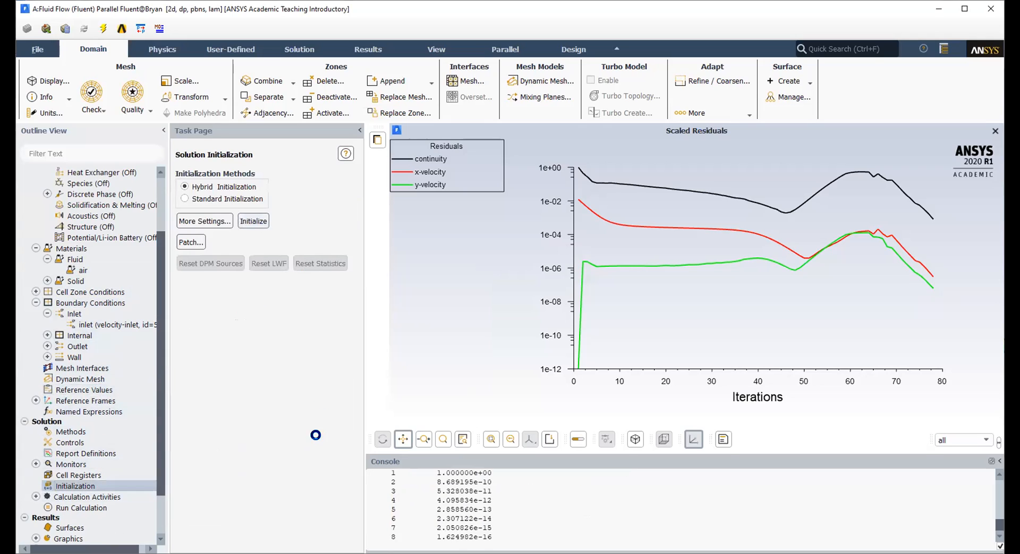
# Run the calculation with the velocity inlet for up to 500 iterations and acknowledge its completion.
pyautogui.click(114, 512)
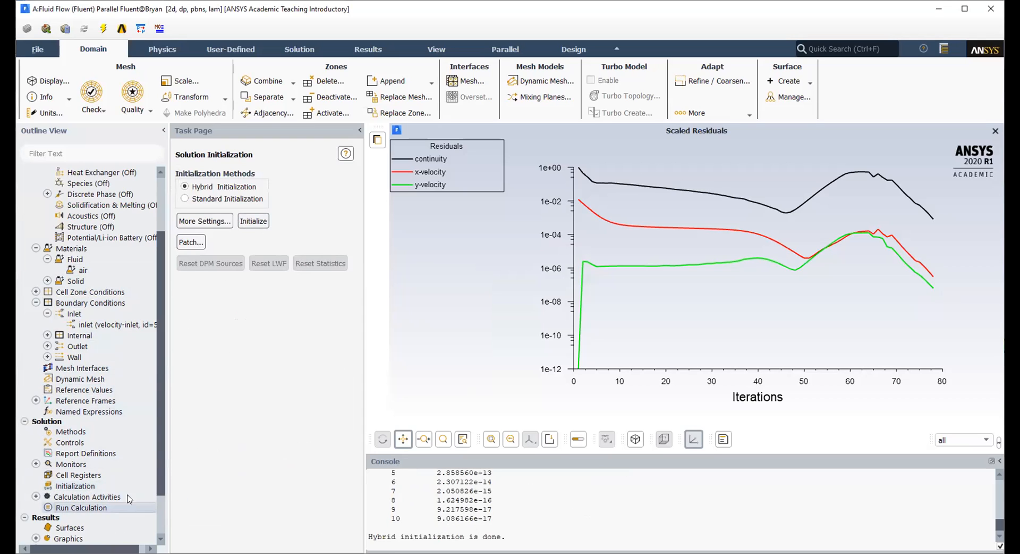
pyautogui.click(266, 438)
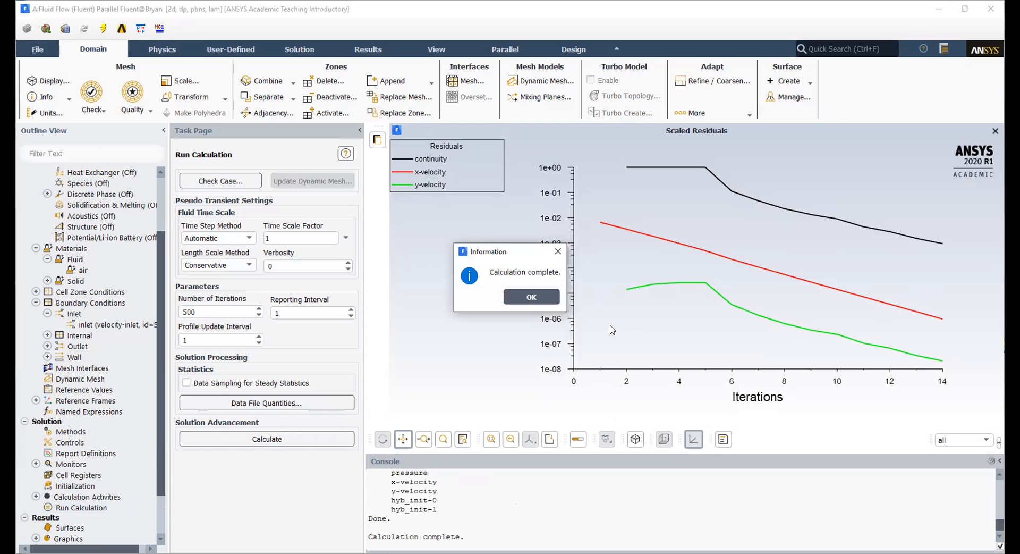
pyautogui.click(539, 298)
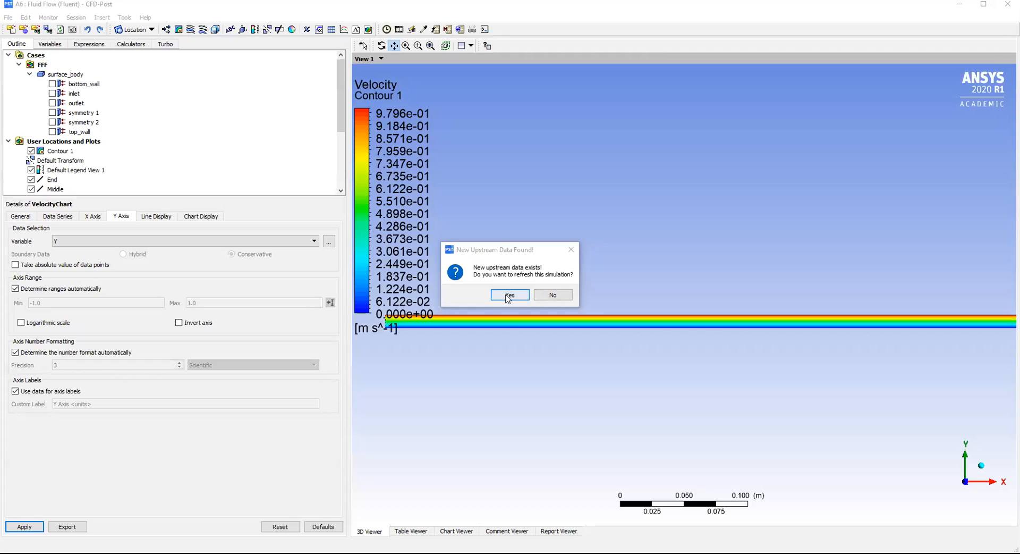
# Switch to CFD-Post, refresh the simulation with the new upstream data and examine the velocity contour across the channel height.
pyautogui.click(508, 296)
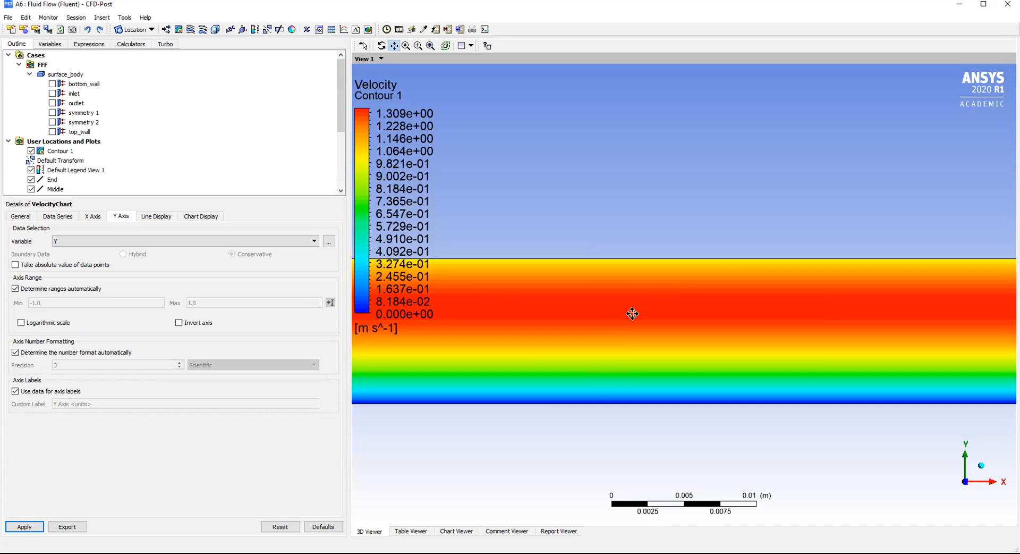
pyautogui.scroll(-5, 637, 340)
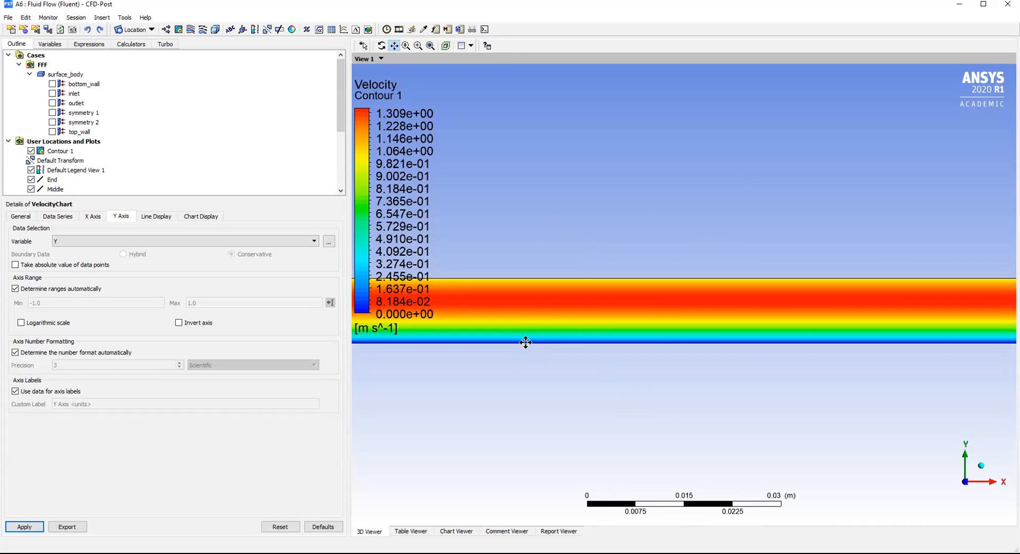
pyautogui.moveTo(915, 357); pyautogui.dragTo(654, 318)
pyautogui.scroll(4, 686, 356)
pyautogui.moveTo(649, 409); pyautogui.dragTo(711, 365)
pyautogui.scroll(3, 664, 323)
pyautogui.scroll(1, 688, 380)
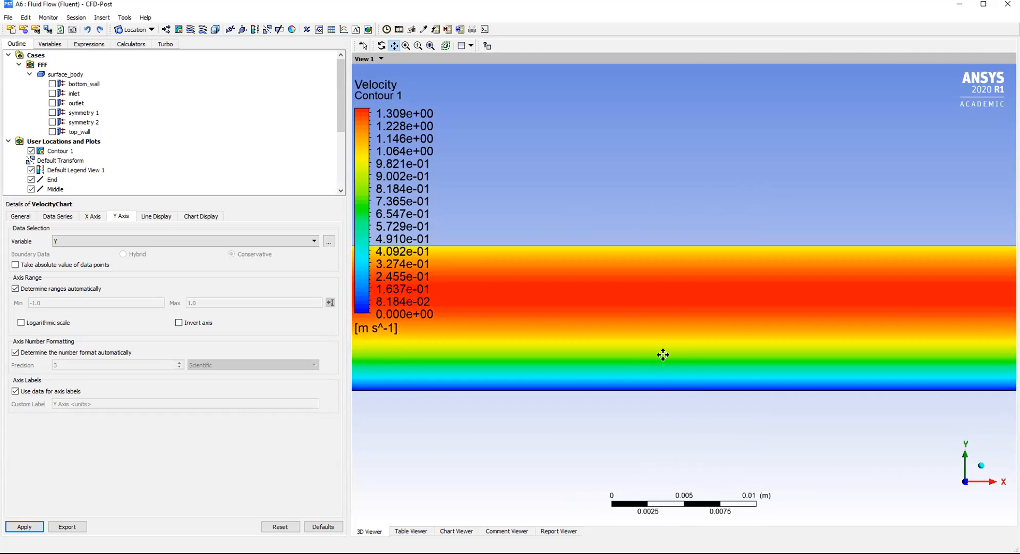
pyautogui.scroll(2, 667, 366)
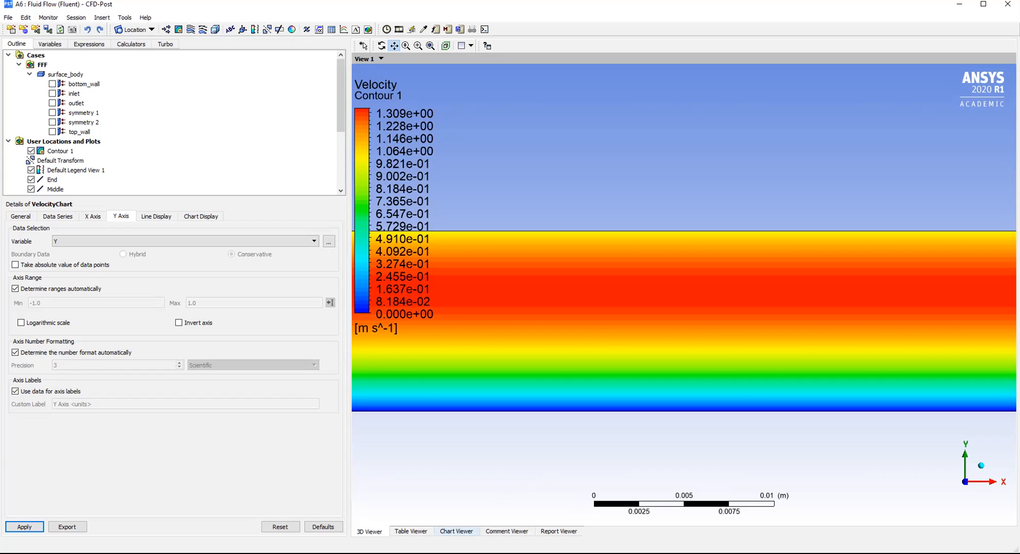
# Update the VelocityChart to plot the profiles of the combined velocity-inlet and moving-wall case.
pyautogui.click(456, 531)
pyautogui.click(25, 527)
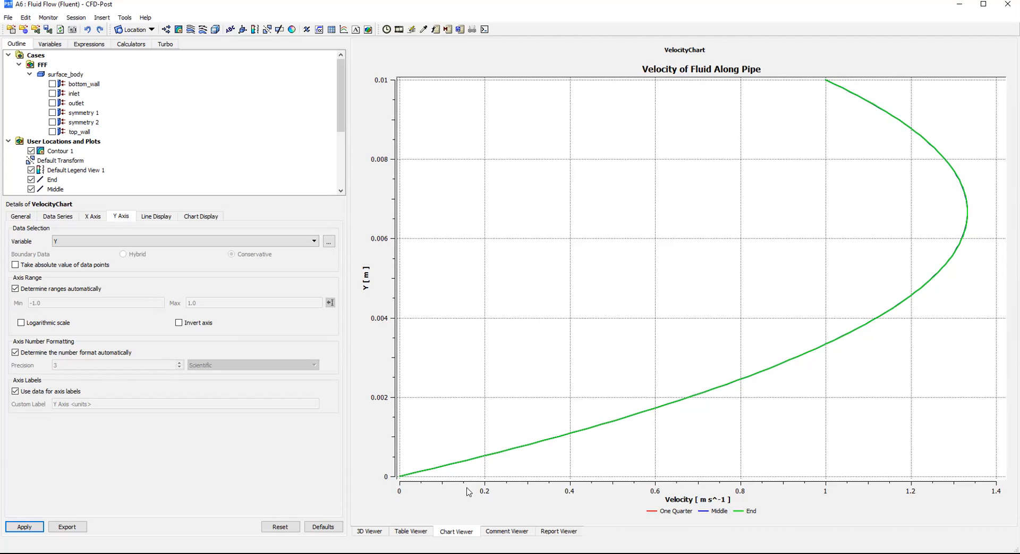
# Examine how the velocity contour develops from the inlet between the bottom wall and the moving top wall.
pyautogui.click(375, 530)
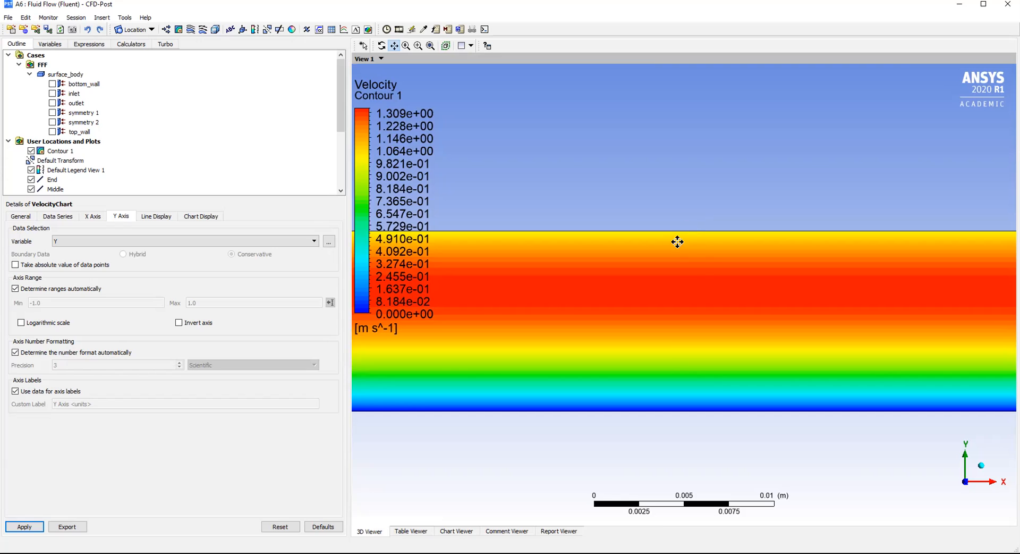
pyautogui.scroll(-5, 670, 351)
pyautogui.scroll(-8, 692, 350)
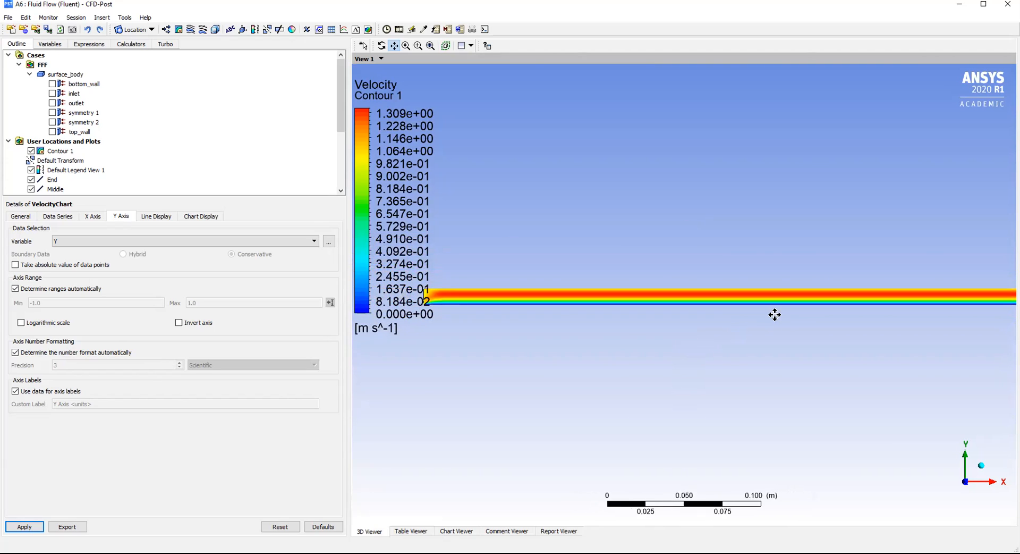
pyautogui.moveTo(775, 315); pyautogui.dragTo(733, 328)
pyautogui.moveTo(522, 345); pyautogui.dragTo(784, 345)
pyautogui.scroll(3, 641, 321)
pyautogui.scroll(5, 642, 321)
pyautogui.scroll(5, 565, 352)
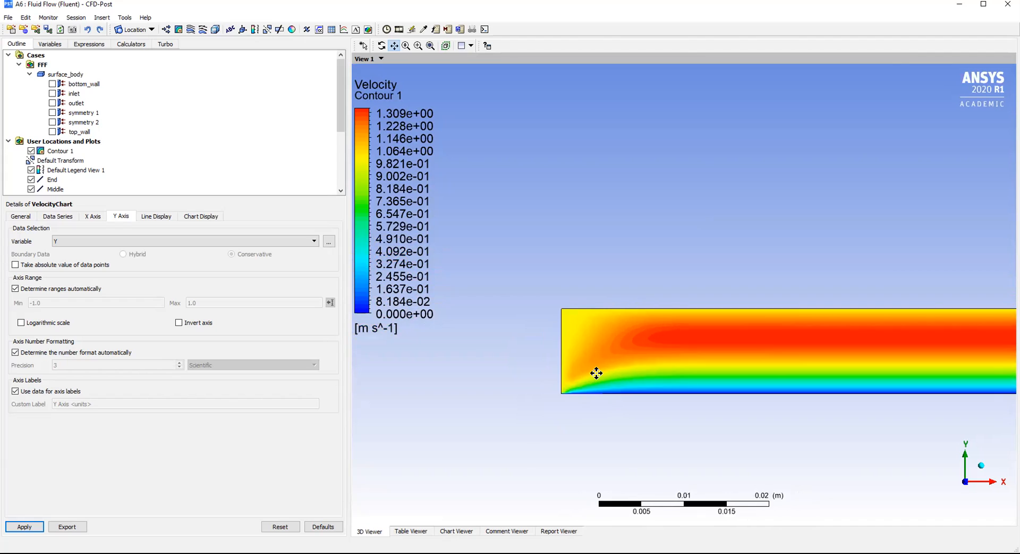
pyautogui.scroll(5, 596, 373)
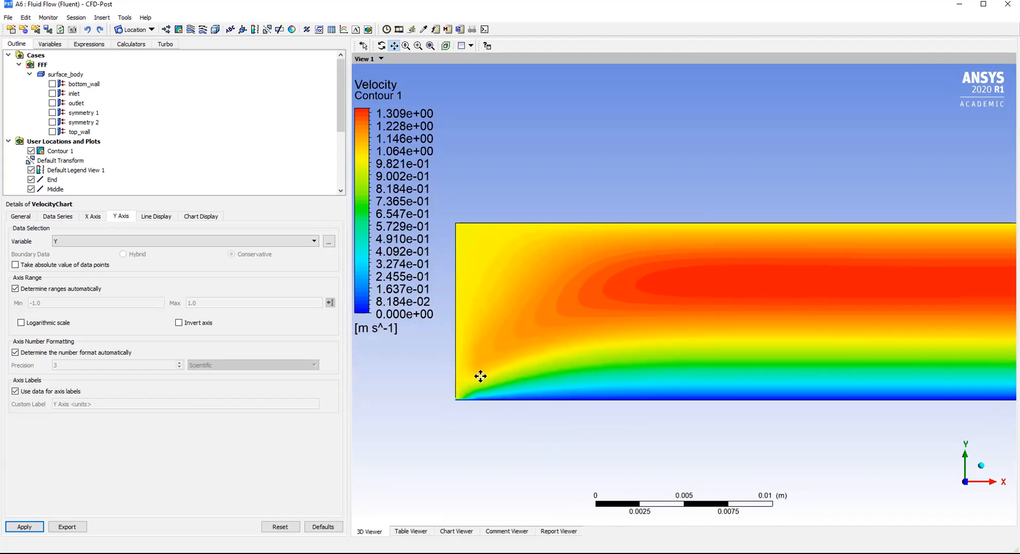
# Compare the velocity contour in the inlet's entrance region with the contour farther downstream along the channel.
pyautogui.moveTo(585, 357); pyautogui.dragTo(657, 355)
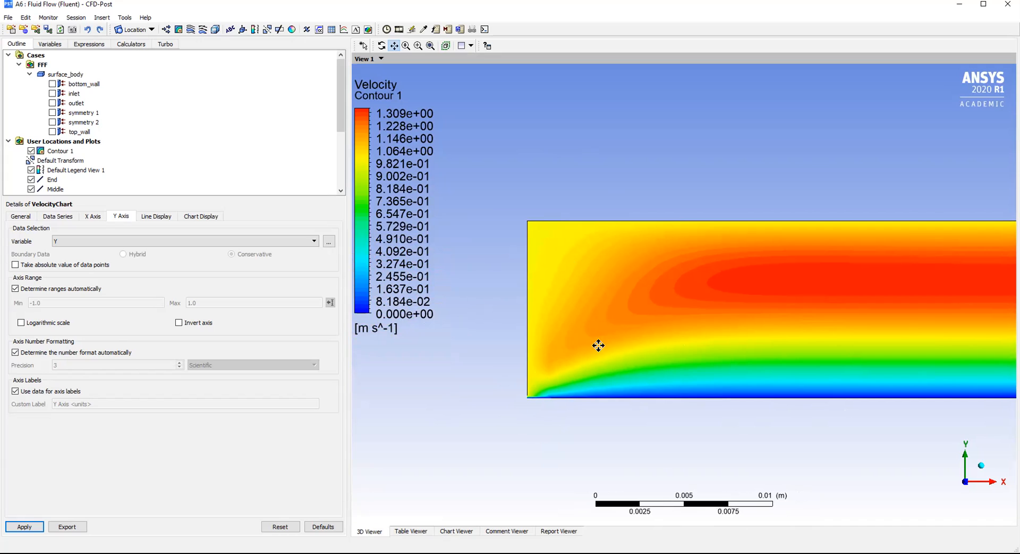
pyautogui.moveTo(808, 317); pyautogui.dragTo(660, 353)
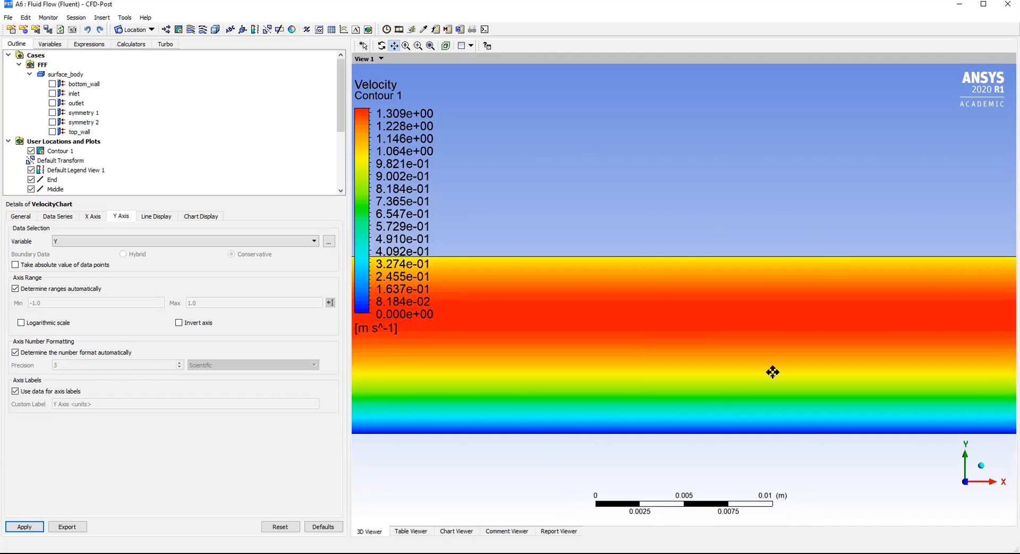
pyautogui.moveTo(525, 418); pyautogui.dragTo(619, 342)
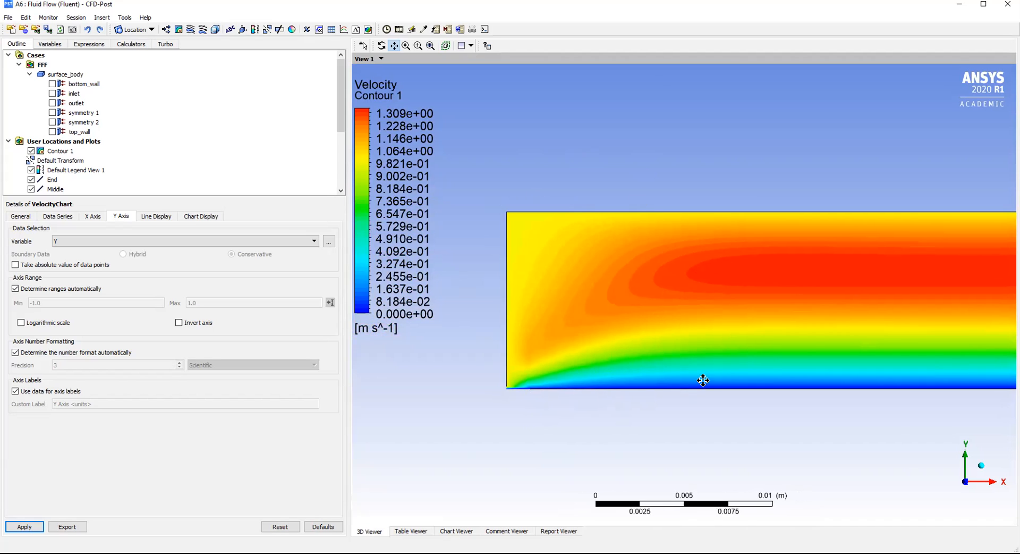
pyautogui.moveTo(699, 365); pyautogui.dragTo(535, 389)
pyautogui.moveTo(828, 340); pyautogui.dragTo(800, 329)
pyautogui.moveTo(674, 353); pyautogui.dragTo(557, 356)
pyautogui.scroll(-3, 733, 351)
pyautogui.scroll(-5, 733, 351)
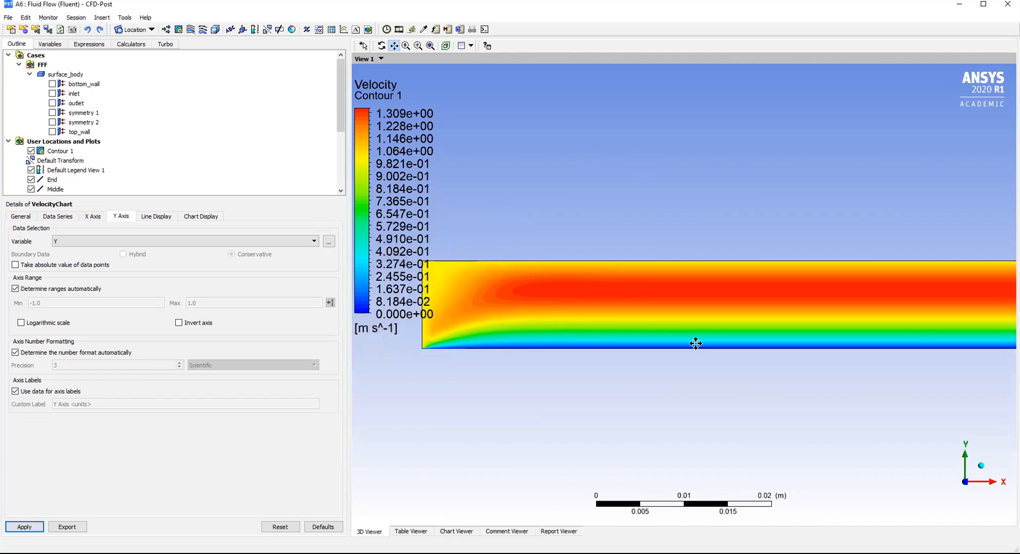
pyautogui.scroll(-4, 766, 351)
pyautogui.moveTo(854, 304); pyautogui.dragTo(627, 313)
pyautogui.moveTo(829, 340); pyautogui.dragTo(494, 353)
pyautogui.scroll(-6, 483, 357)
# Hide Contour 1 and inspect the distance between the inlet and the first sampling line across the channel.
pyautogui.click(31, 151)
pyautogui.moveTo(640, 333); pyautogui.dragTo(771, 306)
pyautogui.moveTo(636, 314); pyautogui.dragTo(649, 342)
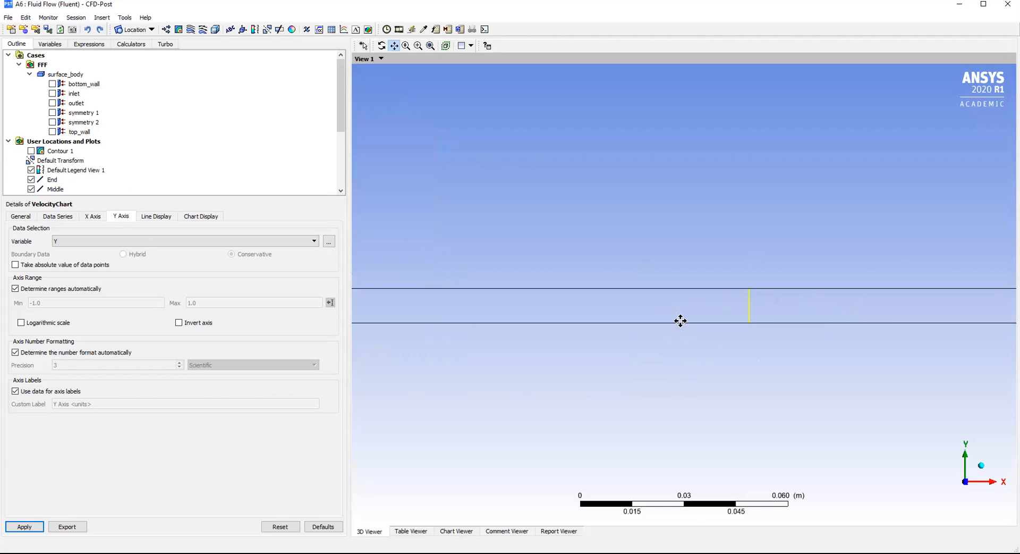
pyautogui.moveTo(563, 312); pyautogui.dragTo(666, 309)
pyautogui.moveTo(439, 313); pyautogui.dragTo(517, 314)
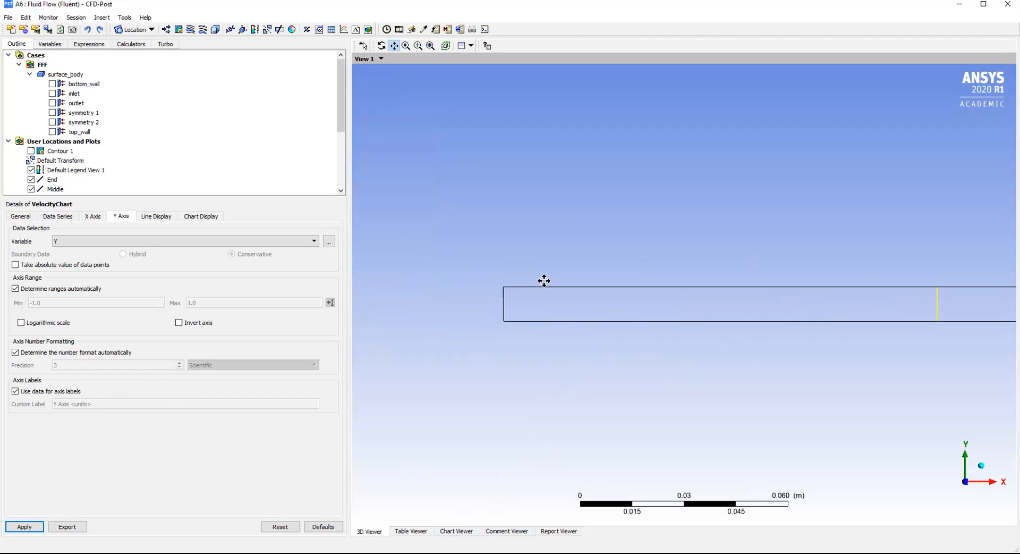
# Review the VelocityChart profiles and check the positions of the One Quarter, Middle and End lines along the whole channel.
pyautogui.click(457, 531)
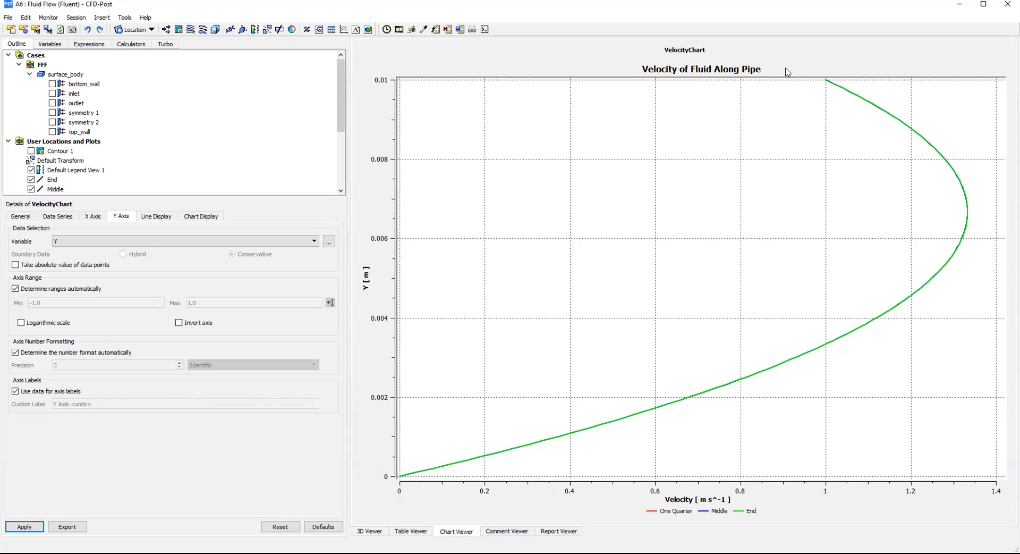
pyautogui.click(369, 531)
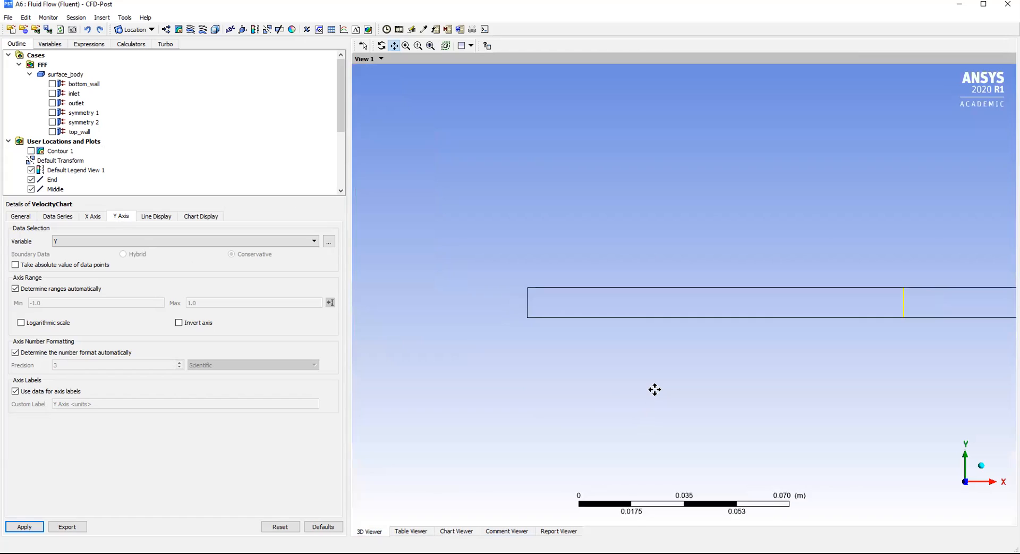
pyautogui.scroll(-4, 784, 367)
pyautogui.moveTo(815, 355); pyautogui.dragTo(608, 365)
pyautogui.scroll(-1, 758, 360)
pyautogui.moveTo(714, 359); pyautogui.dragTo(844, 364)
pyautogui.moveTo(780, 363); pyautogui.dragTo(749, 348)
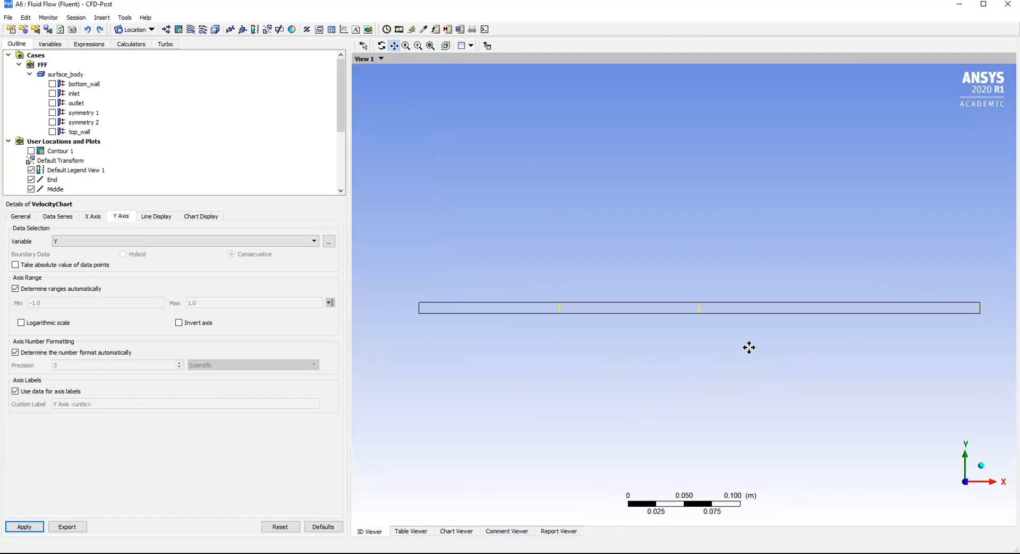